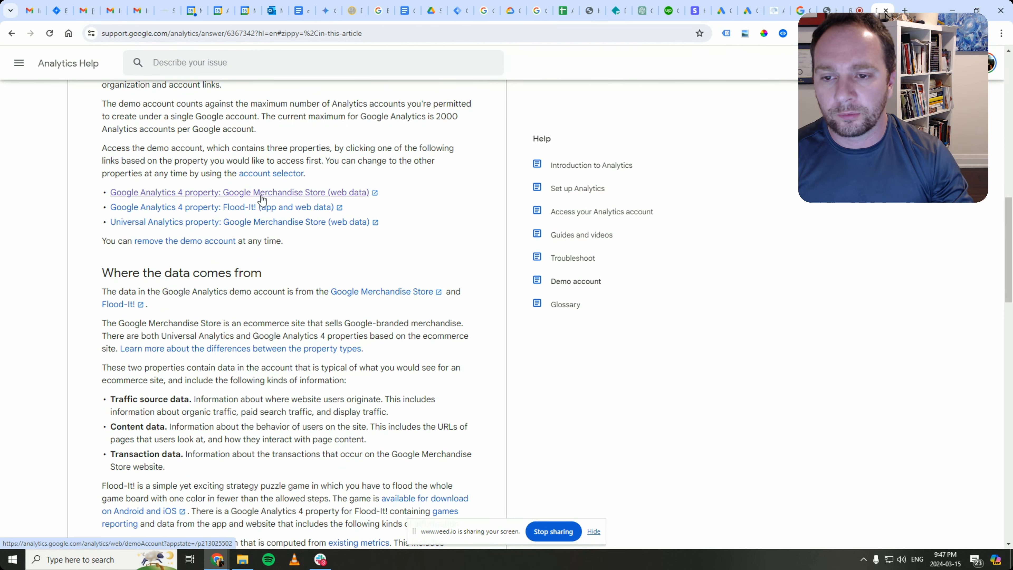
- Open the Google Merchandise Store (web data) GA4 demo property from the Help demo-account article
left_click(355, 196)
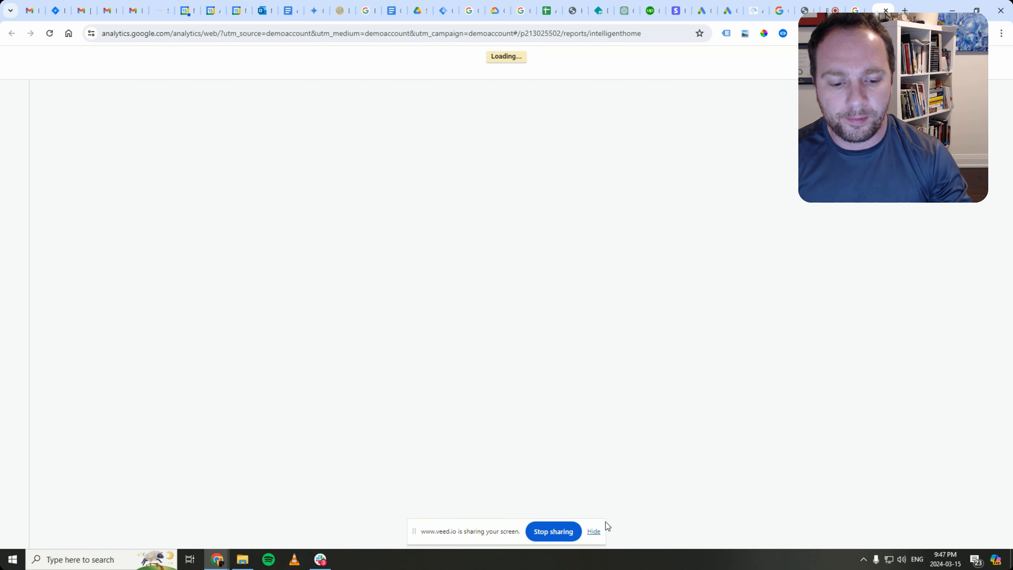
- Scroll down the Home dashboard, then switch to the Explore section in the left navigation
left_click(594, 531)
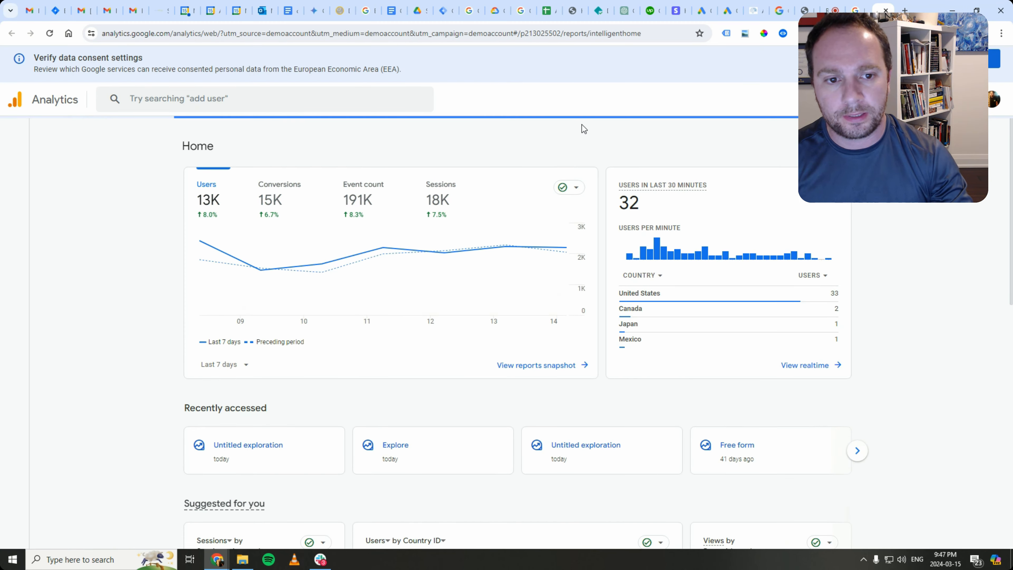
mouse_move(464, 253)
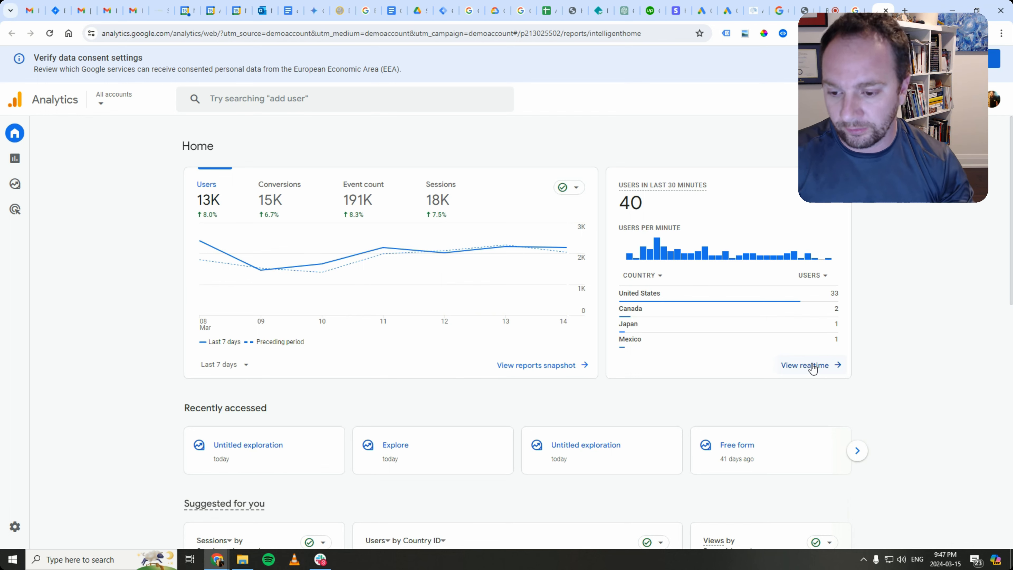
scroll(310, 518, "down", 3)
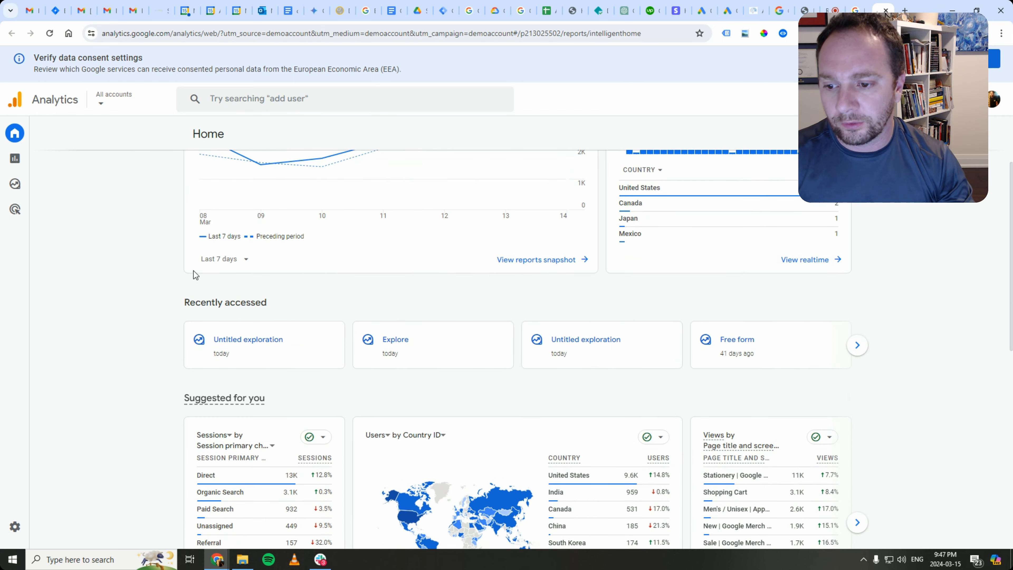
scroll(292, 431, "down", 3)
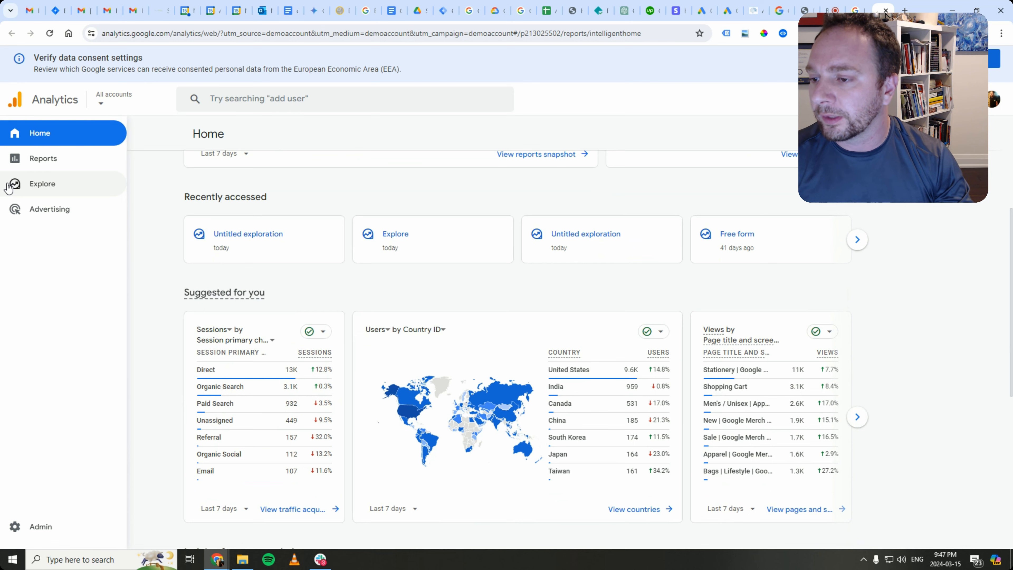
left_click(35, 183)
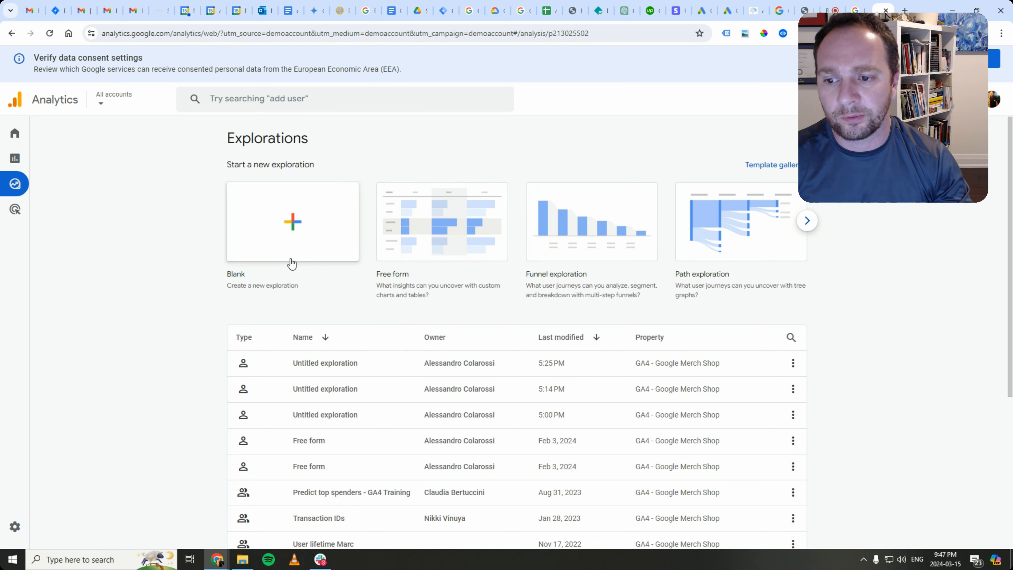
- Start a Blank exploration, giving an empty 'Untitled exploration' covering the last 28 days
left_click(290, 223)
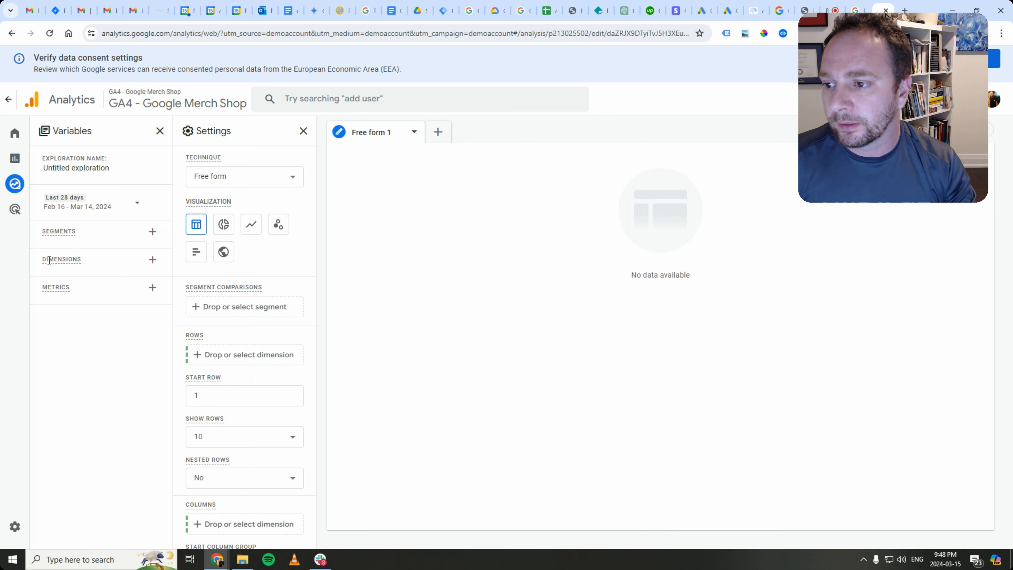
- Search 'google ads' and import the Google Ads campaign dimension
left_click(152, 260)
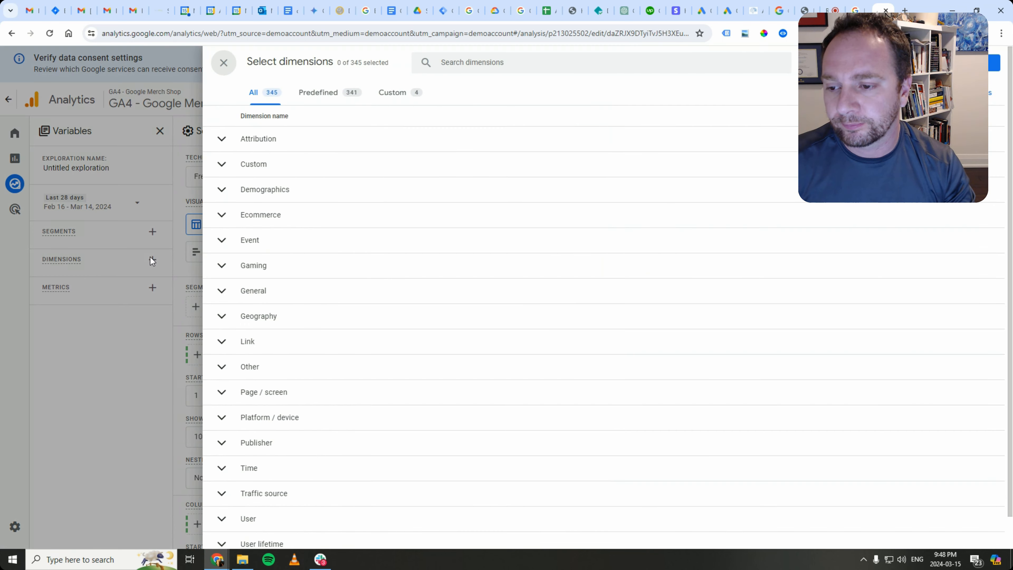
left_click(489, 70)
type("gogole")
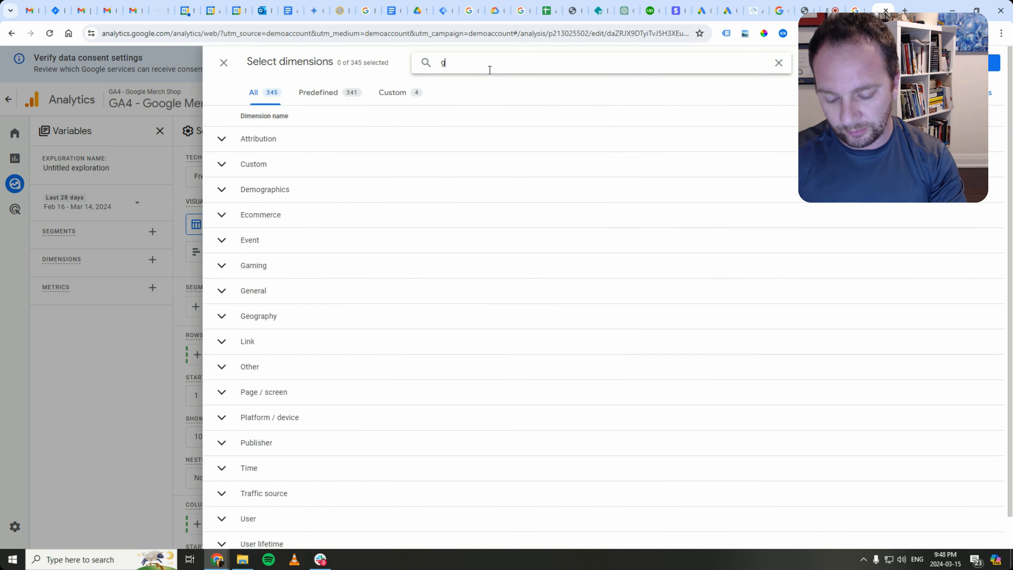
key("BackSpace")
key("BackSpace")
key("BackSpace")
key("BackSpace")
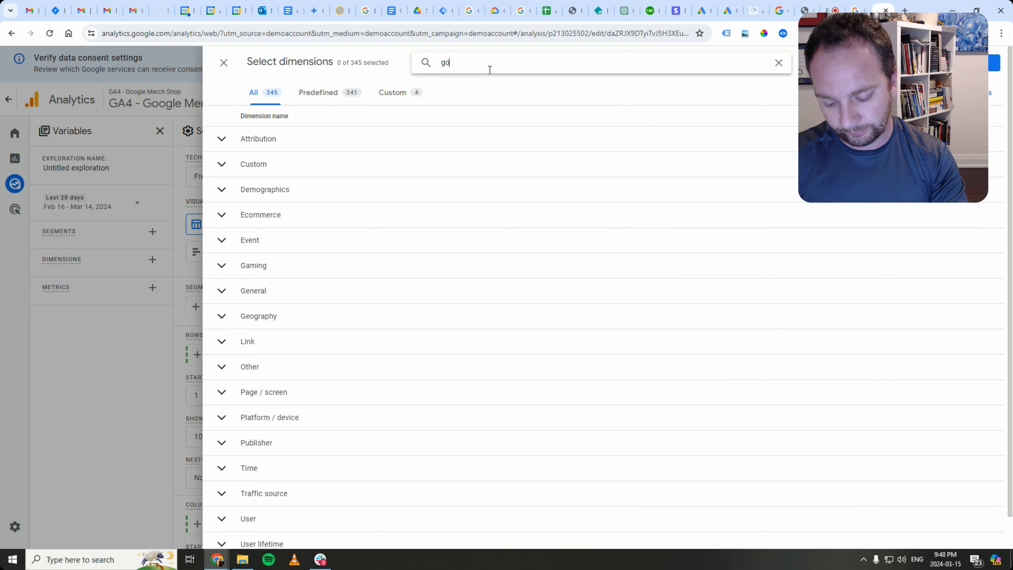
type("ogle ads")
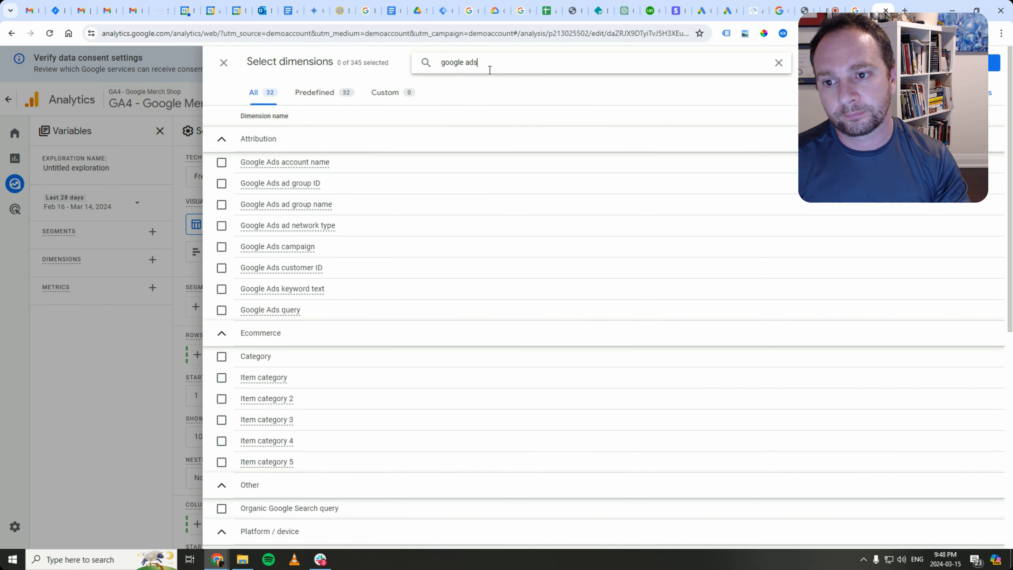
left_click(222, 246)
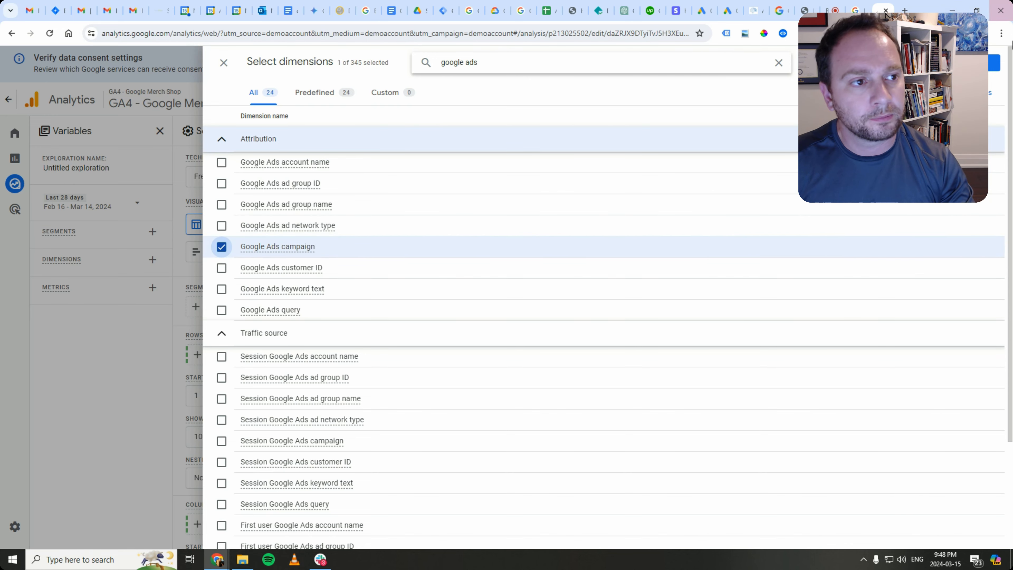
left_click(994, 62)
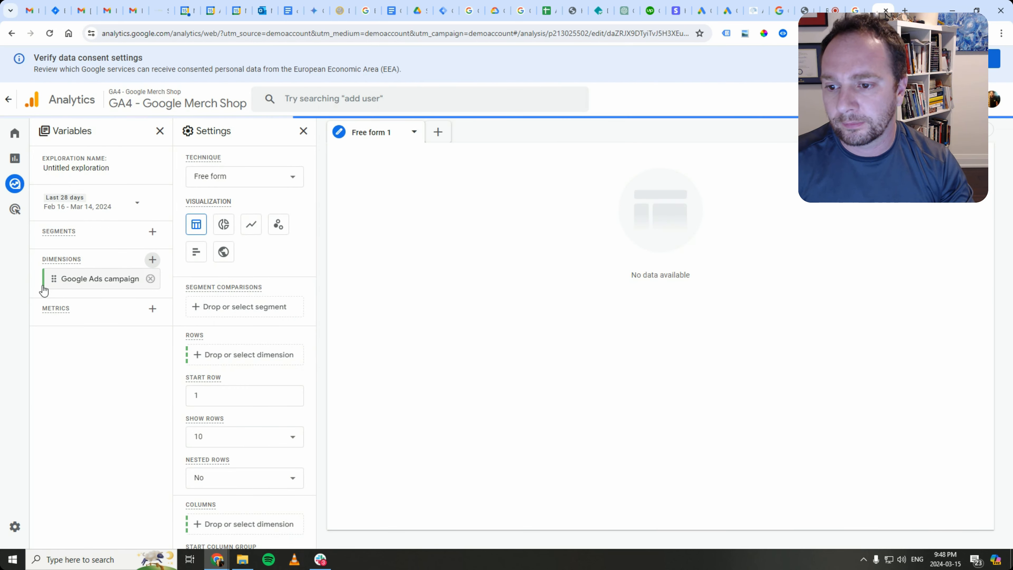
- Set Google Ads campaign as the table's row dimension
left_click_drag(50, 277, 199, 361)
left_click(177, 353)
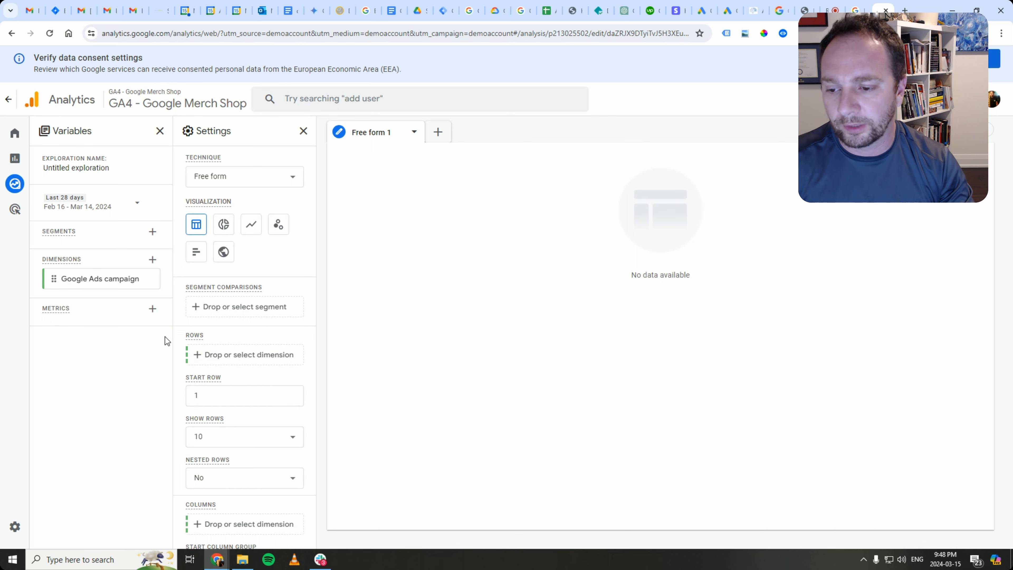
left_click(198, 355)
left_click(221, 372)
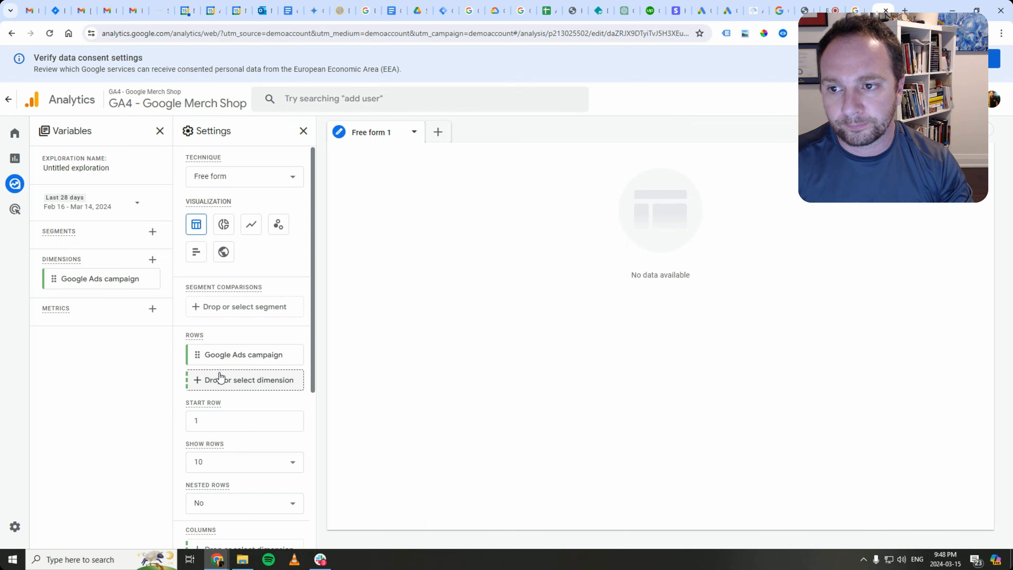
scroll(267, 394, "down", 5)
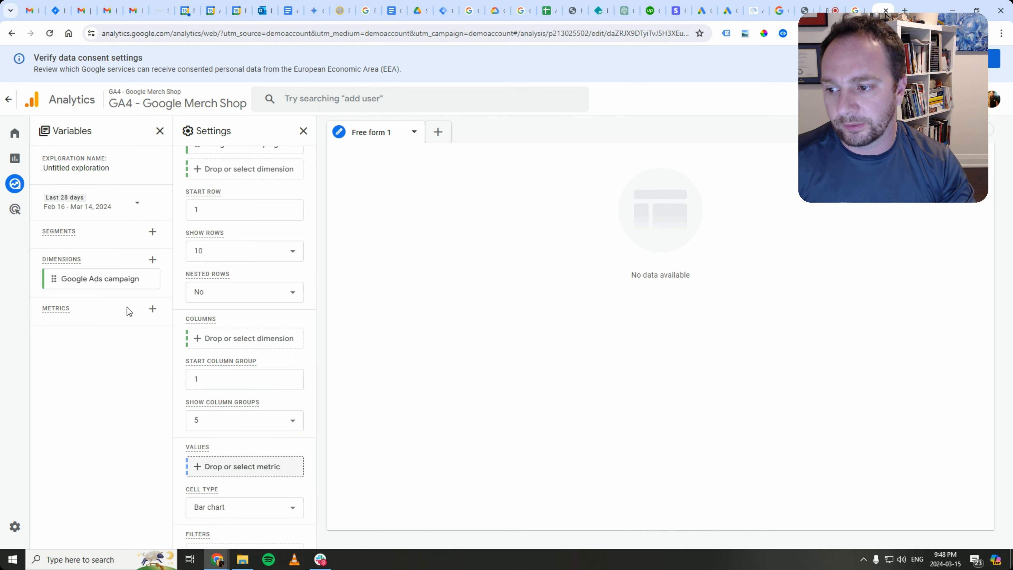
- Import the Total users metric and place it in Values, showing 22,994 users across campaigns
left_click(153, 309)
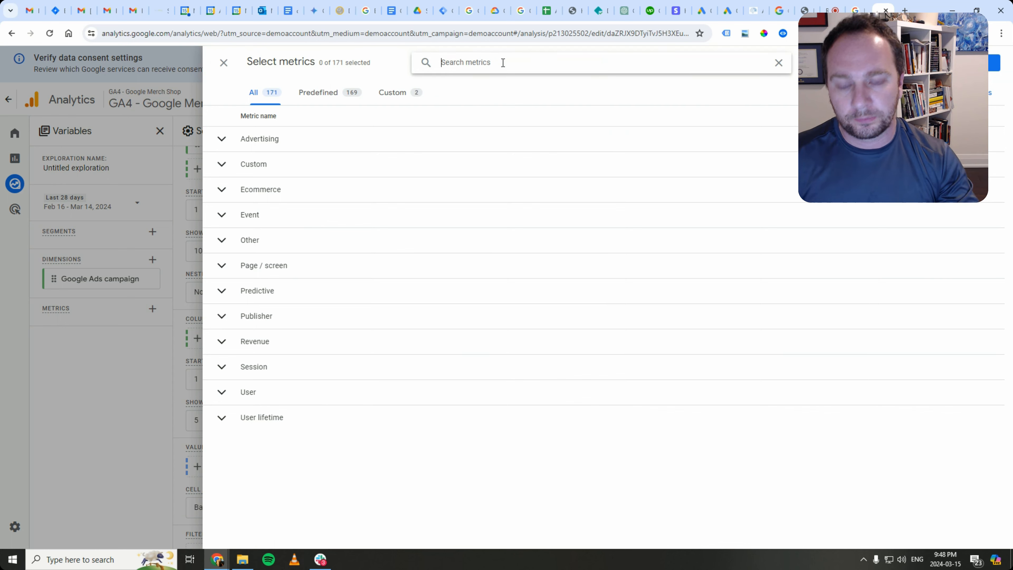
type("active users")
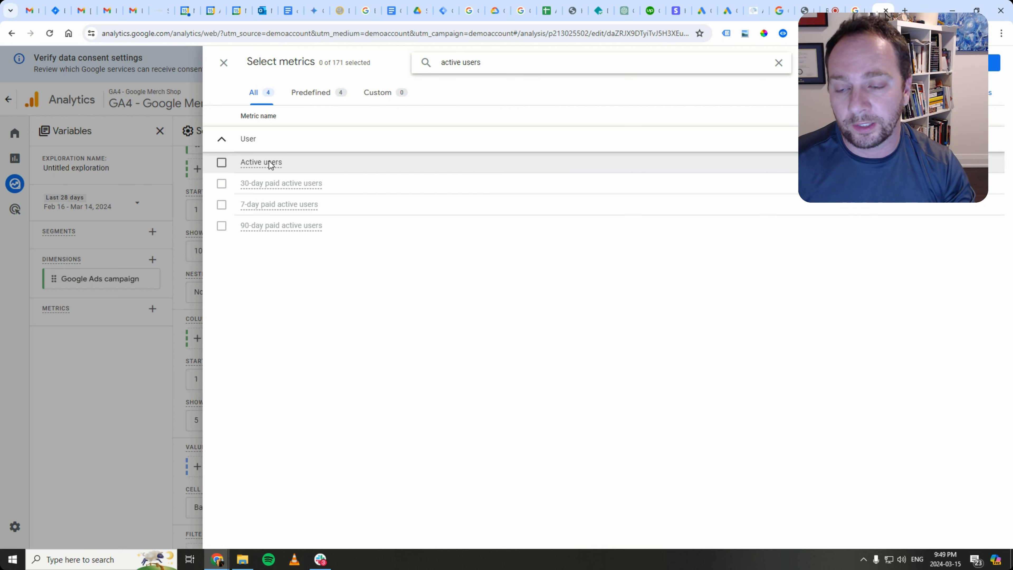
mouse_move(269, 161)
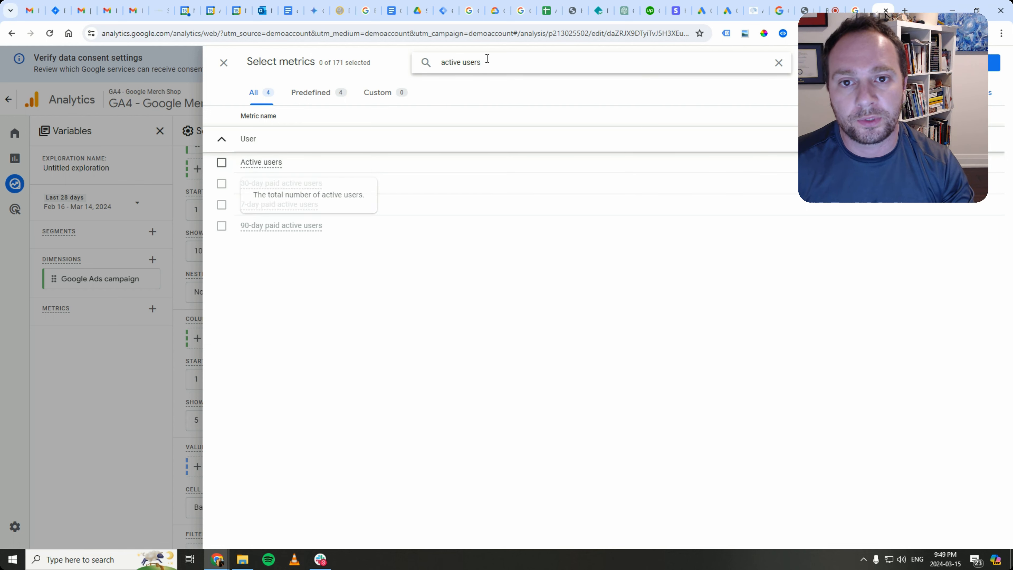
key("ctrl+shift+Left")
key("ctrl+shift+Left")
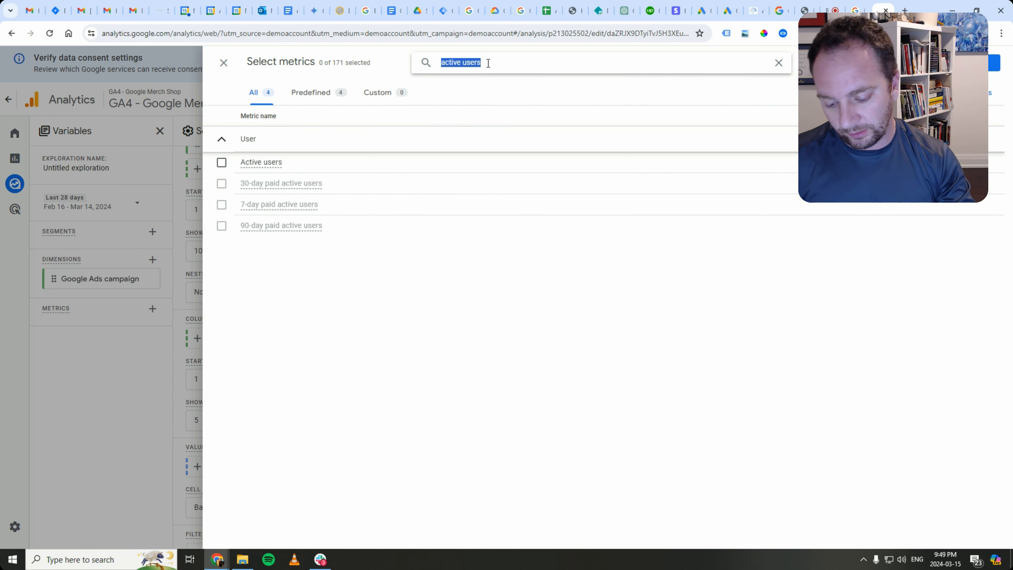
type("total")
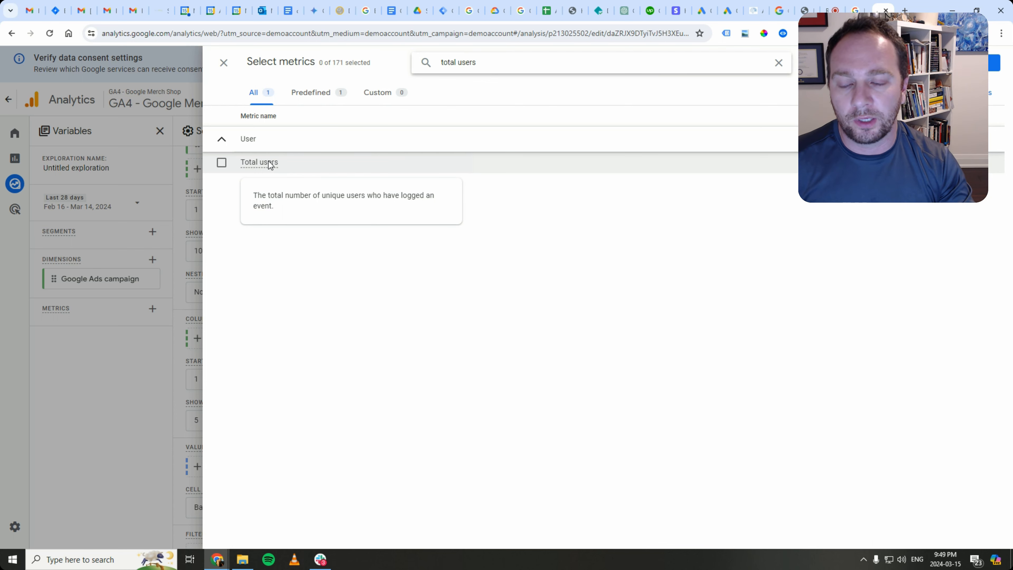
left_click(222, 163)
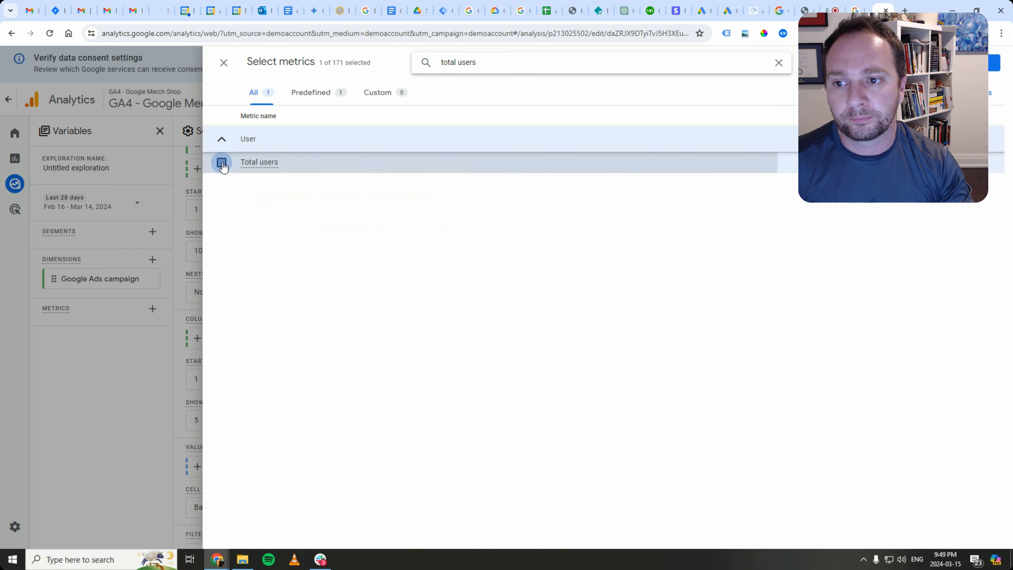
left_click(995, 63)
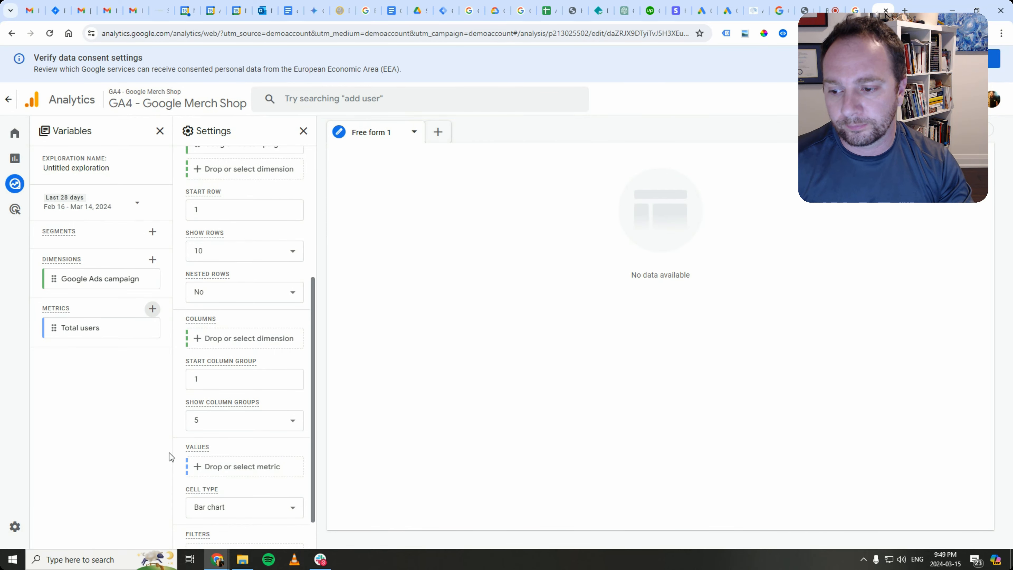
left_click_drag(52, 327, 202, 473)
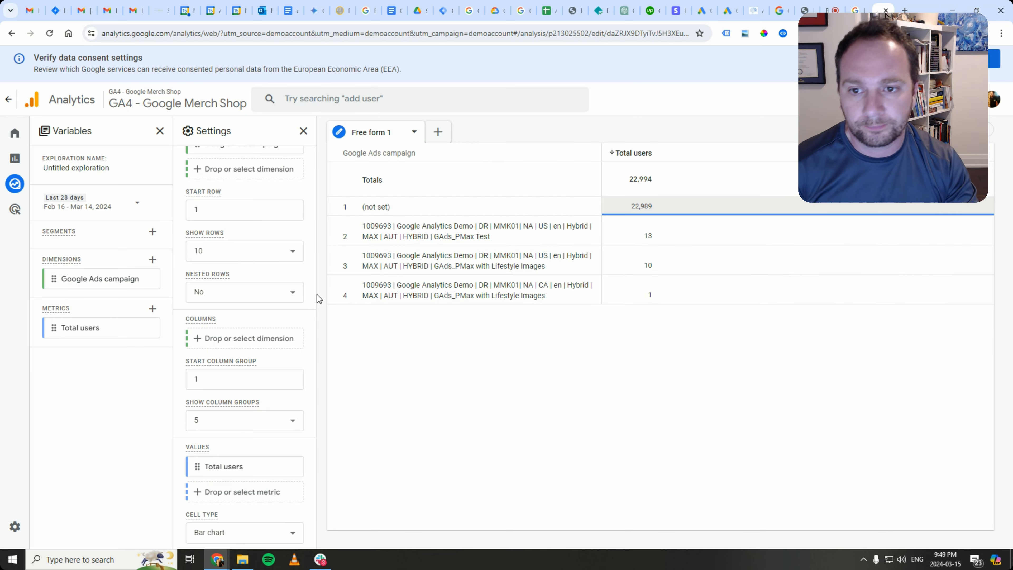
- Review the campaign table: (not set) with 22,989 users and PMax campaigns with 13, 10 and 1
scroll(245, 440, "down", 2)
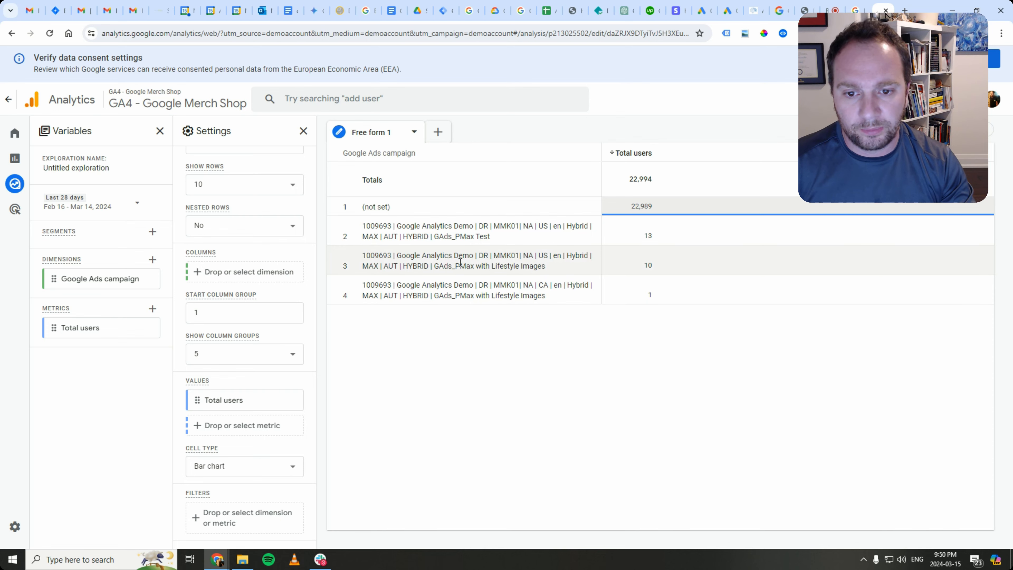
double_click(458, 235)
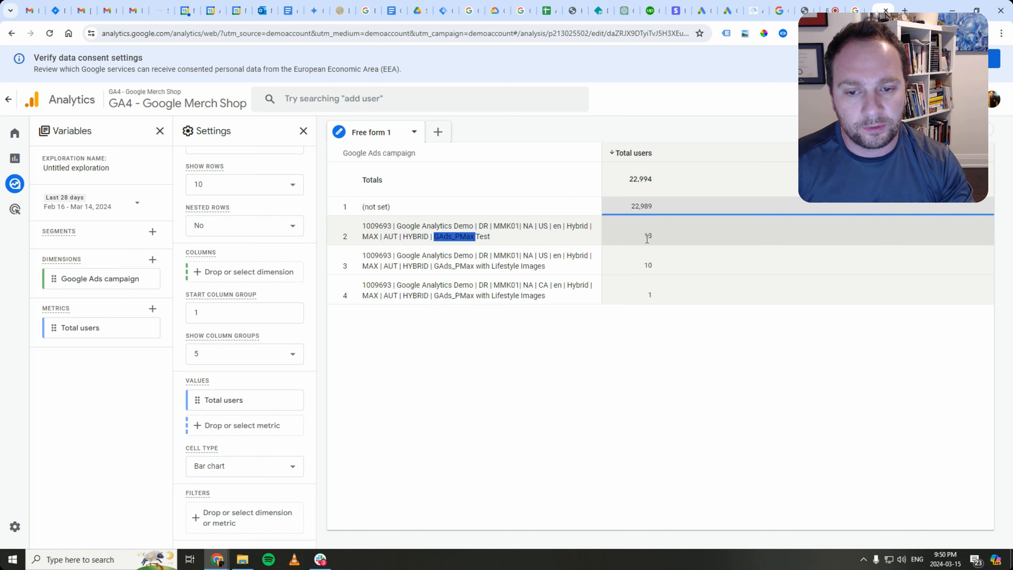
left_click(675, 262)
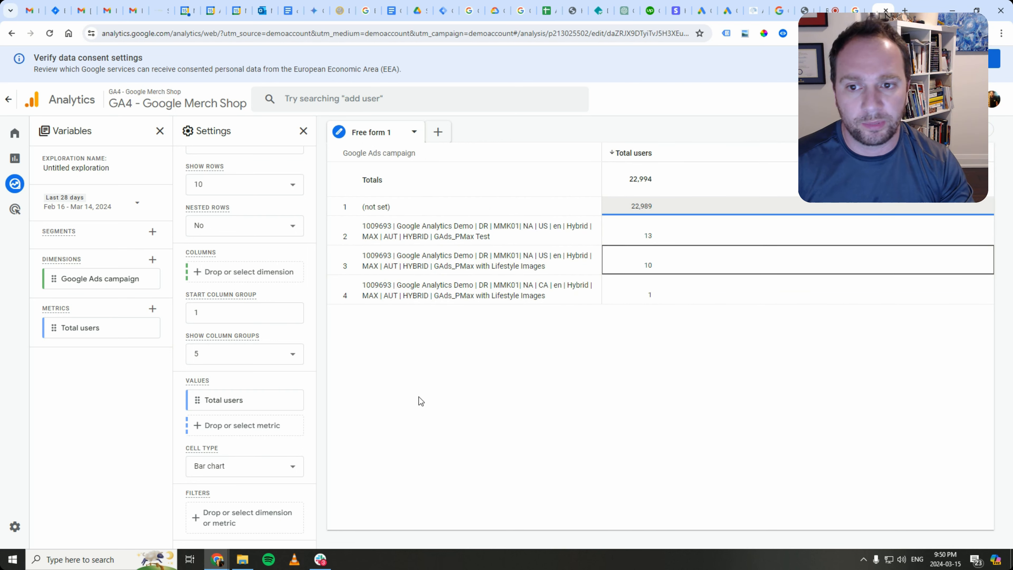
left_click(435, 384)
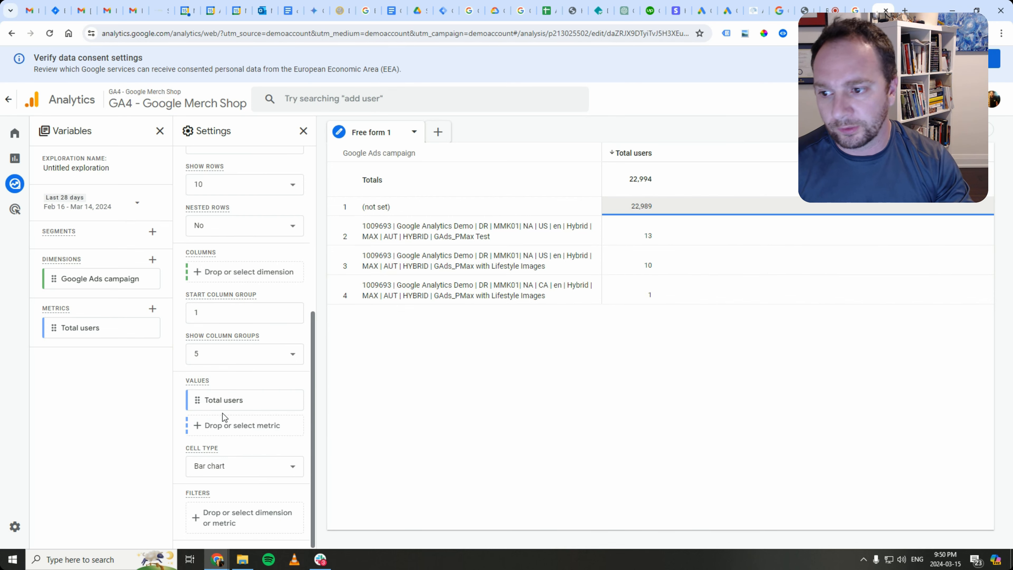
scroll(223, 413, "up", 1)
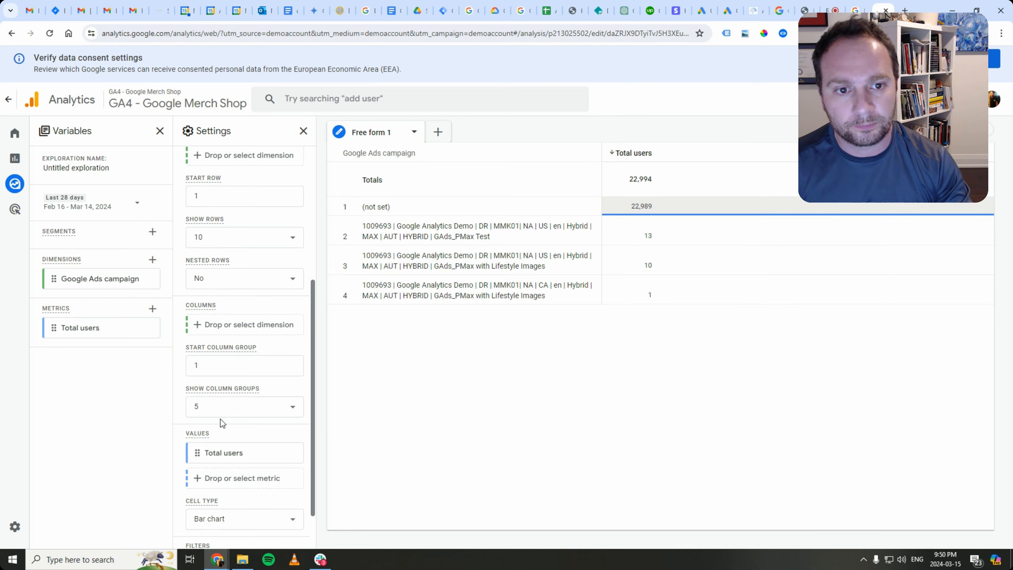
scroll(222, 423, "down", 1)
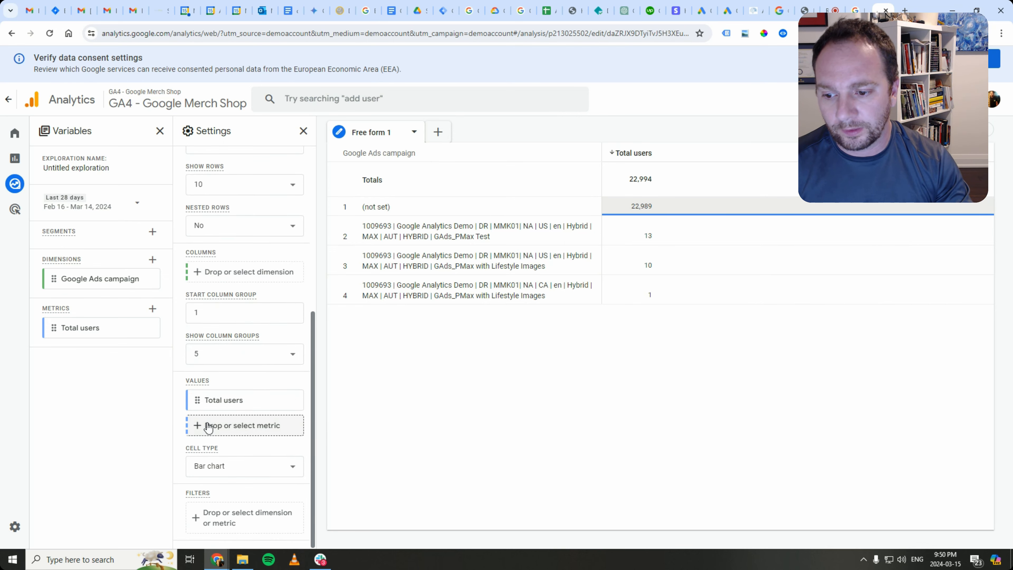
- Import Purchase revenue and add it as a value beside Total users, totalling $104,110.38
left_click(153, 308)
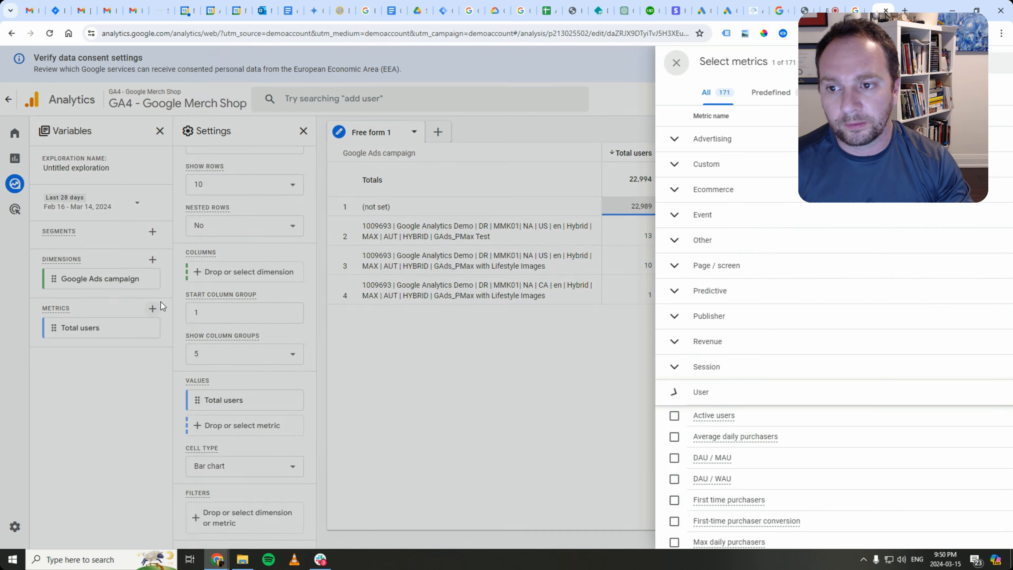
left_click(465, 63)
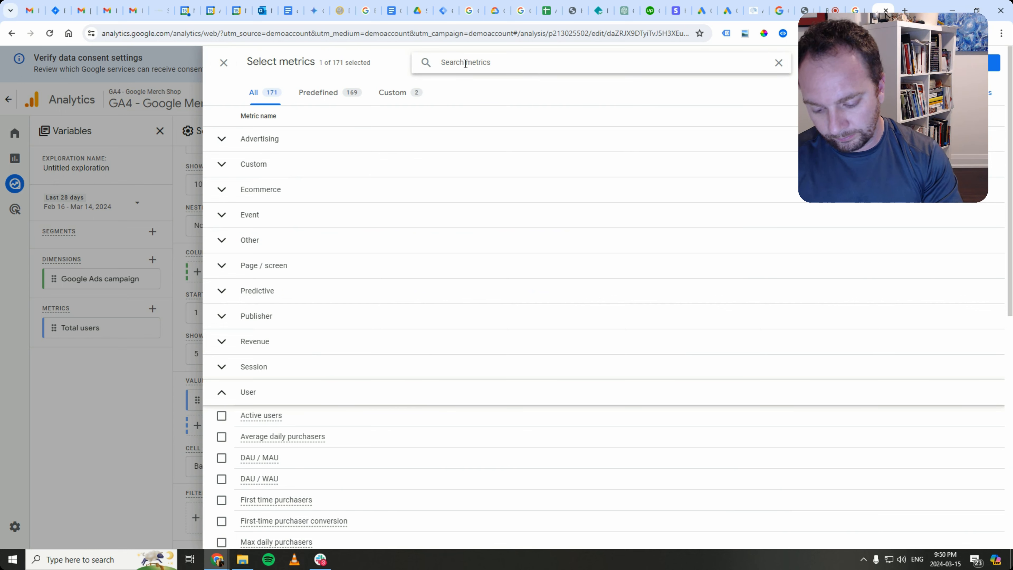
type("con")
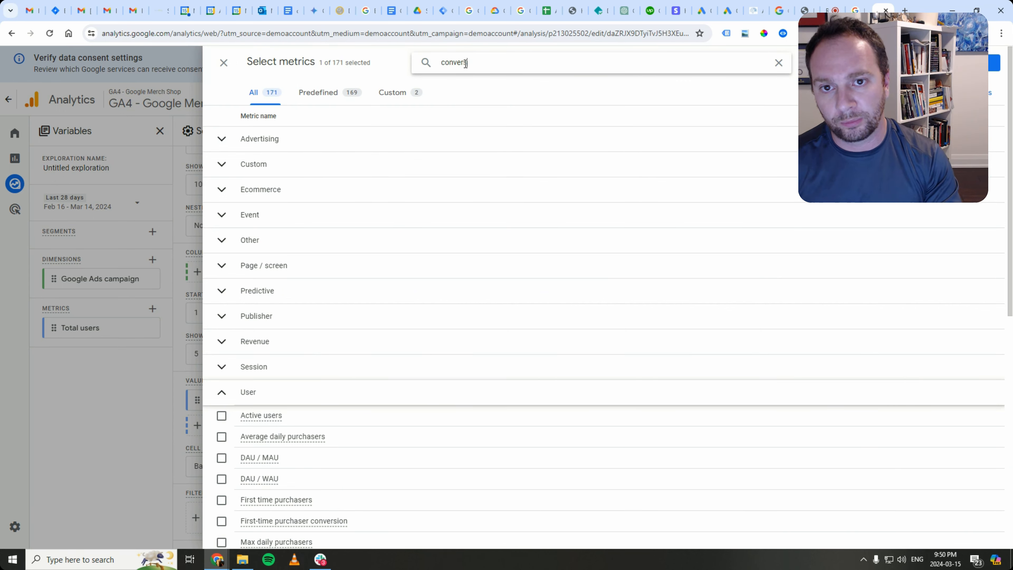
type("ver")
key("BackSpace")
key("BackSpace")
key("BackSpace")
key("BackSpace")
key("BackSpace")
key("BackSpace")
type("purc")
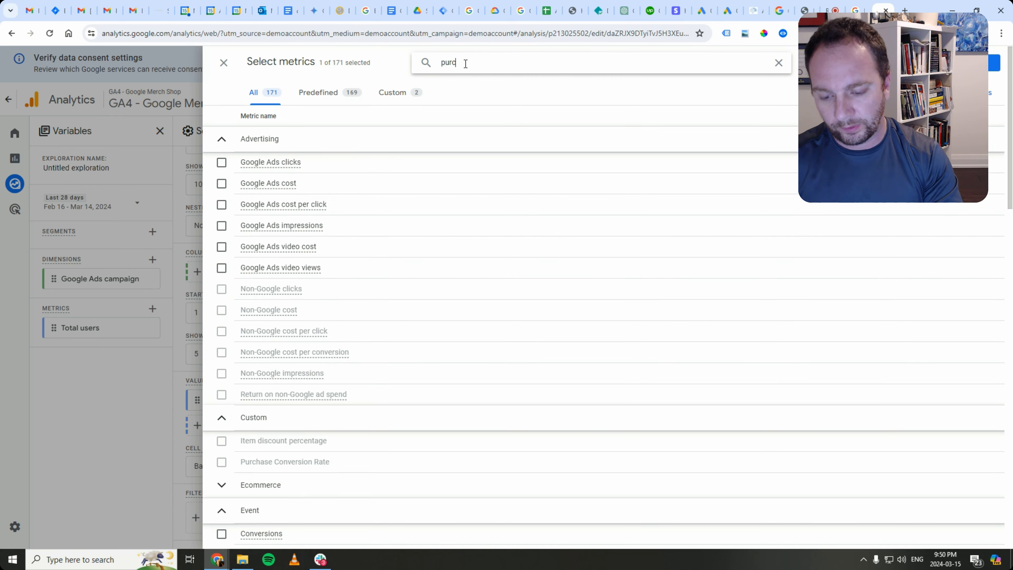
type("hase")
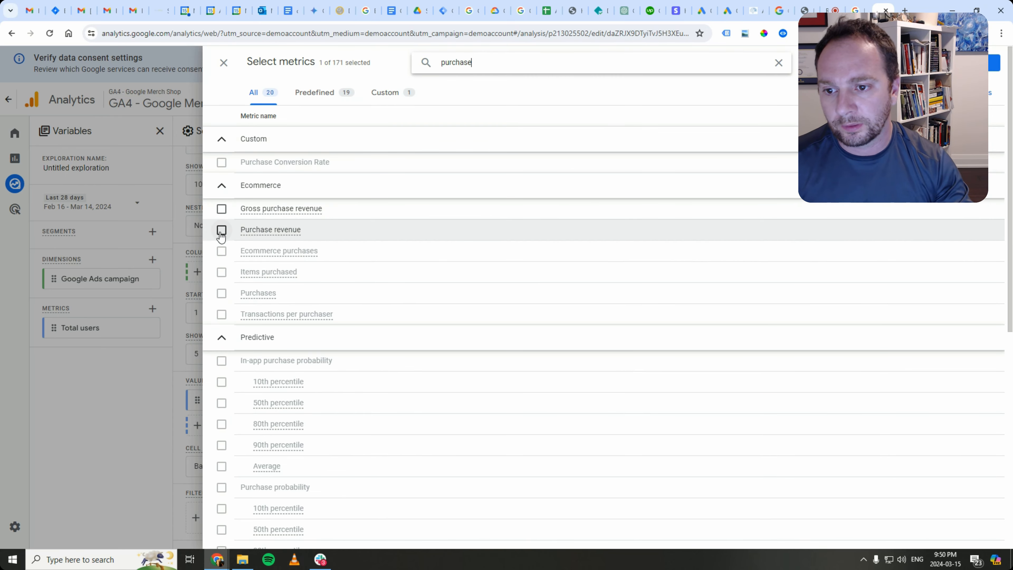
left_click(221, 230)
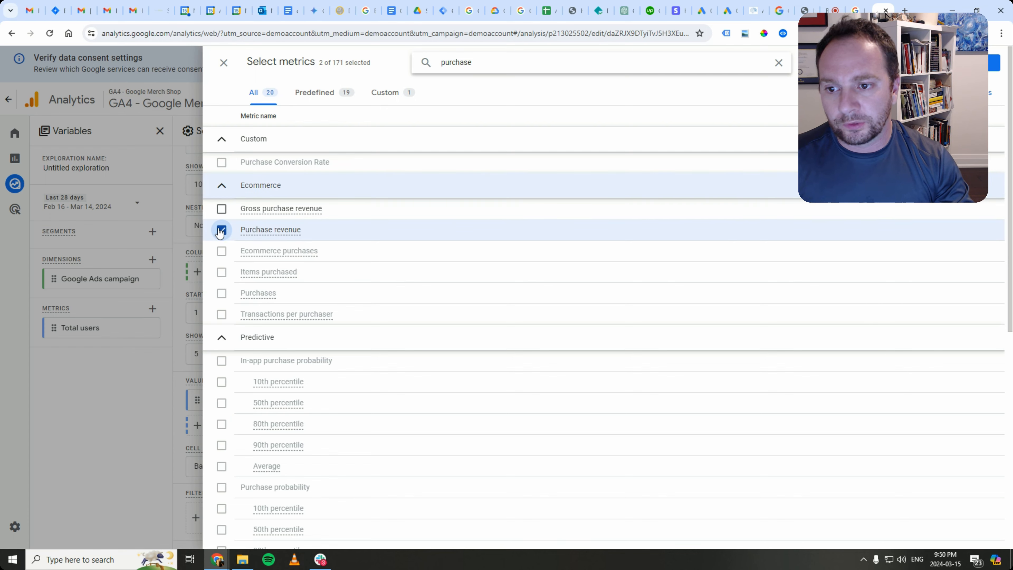
left_click(995, 62)
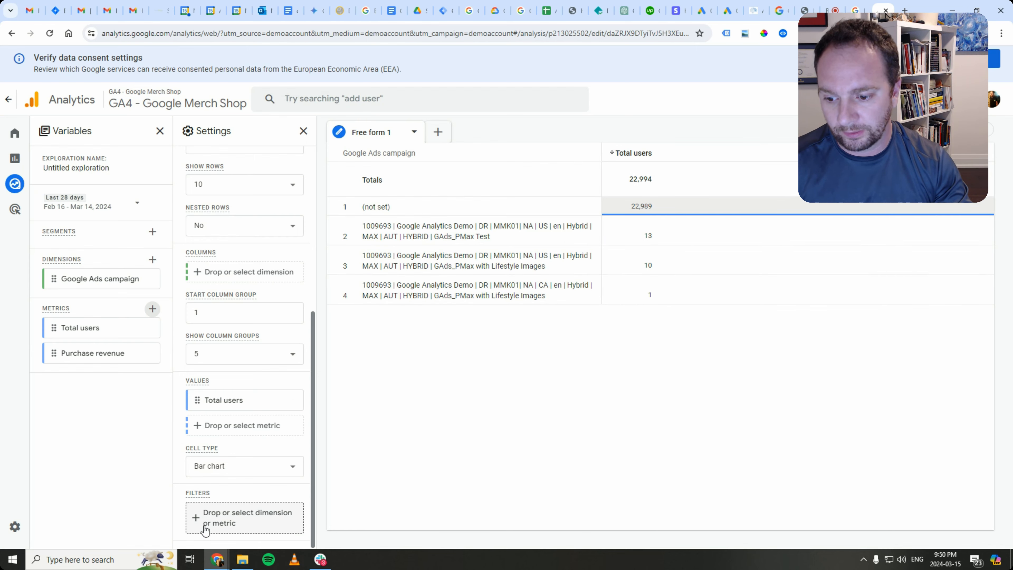
left_click(223, 425)
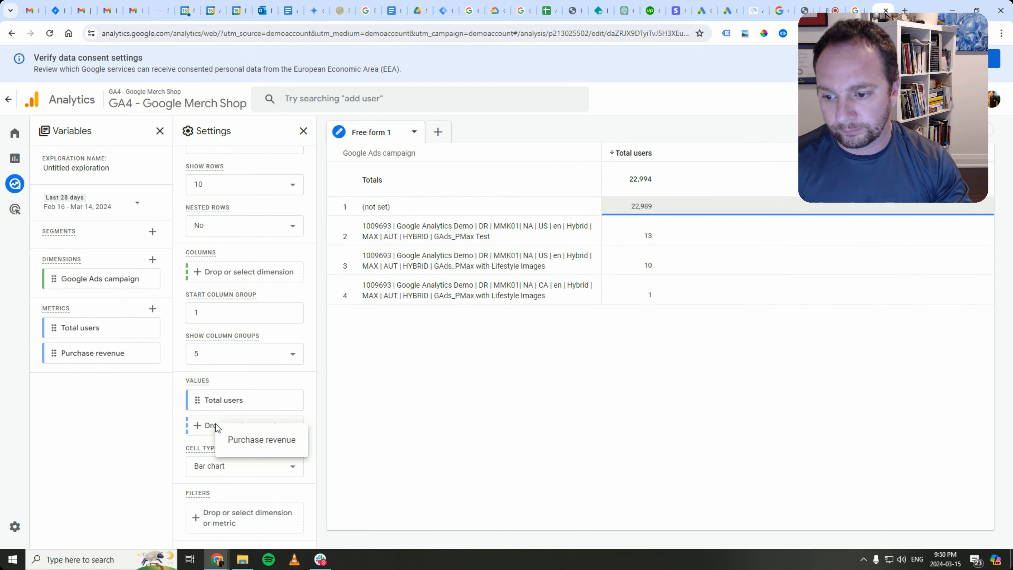
left_click(241, 447)
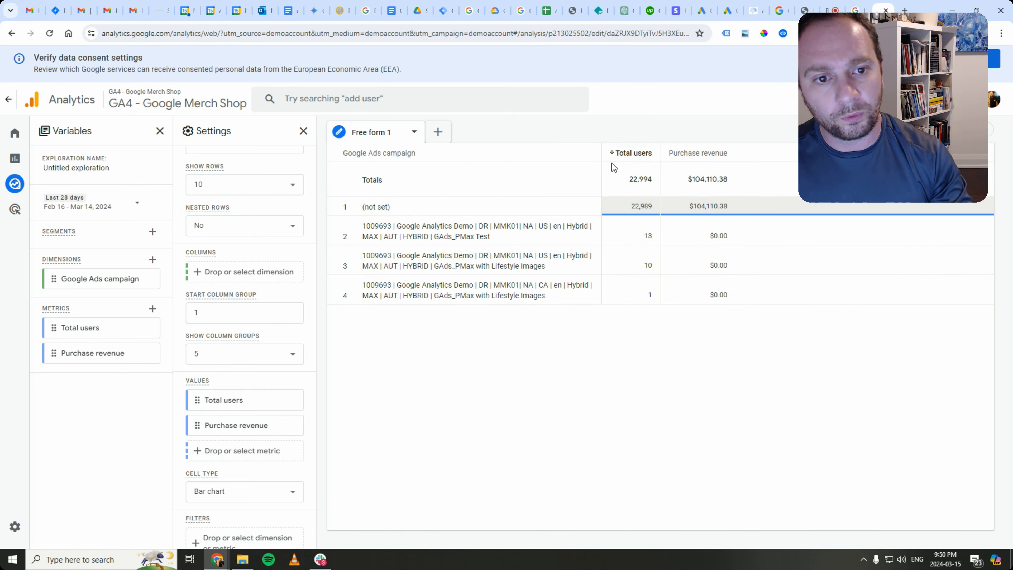
- Import the Source dimension and add it as a second row breakdown under Google Ads campaign
scroll(267, 328, "up", 4)
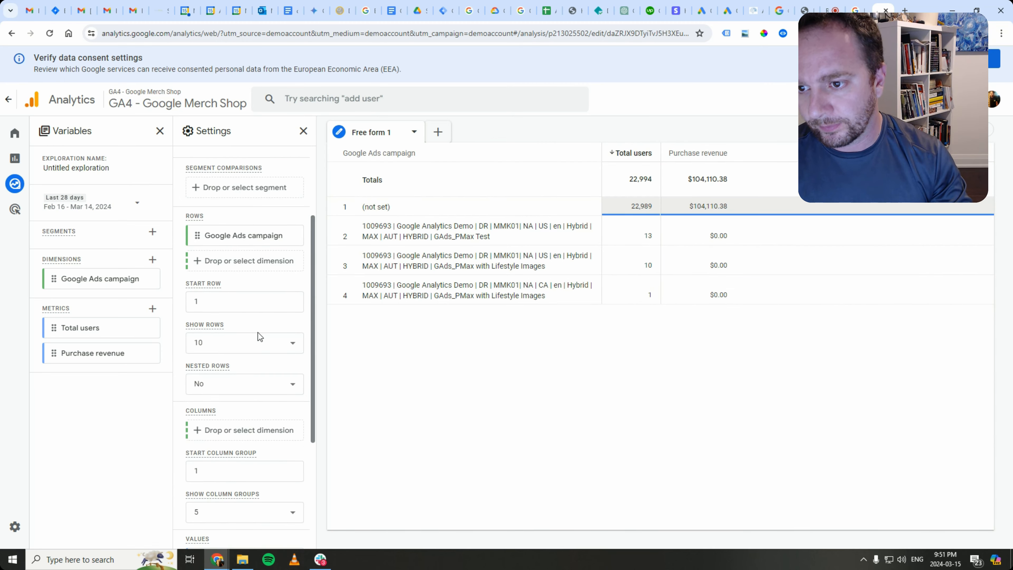
scroll(258, 332, "up", 2)
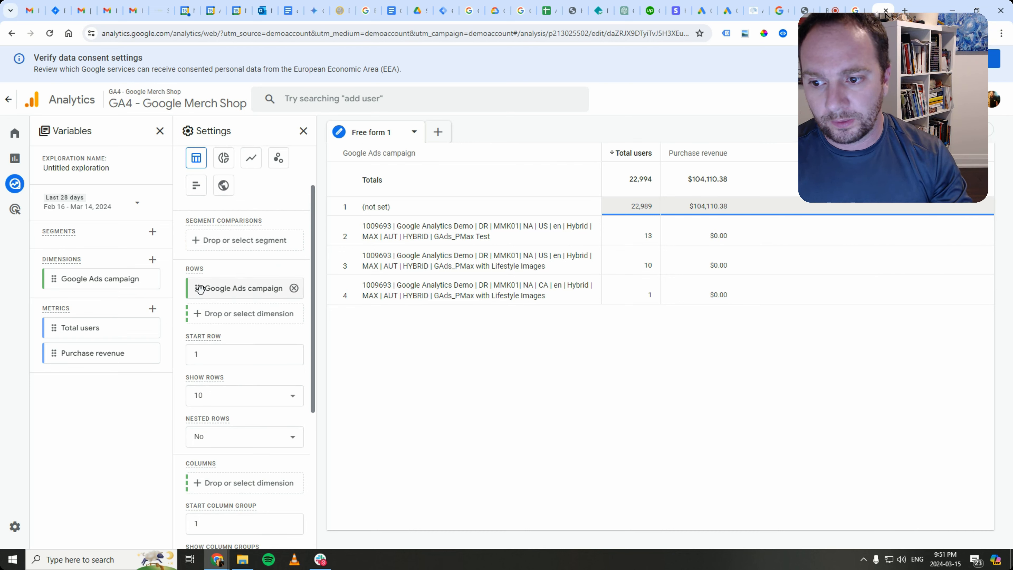
left_click(153, 261)
left_click(122, 274)
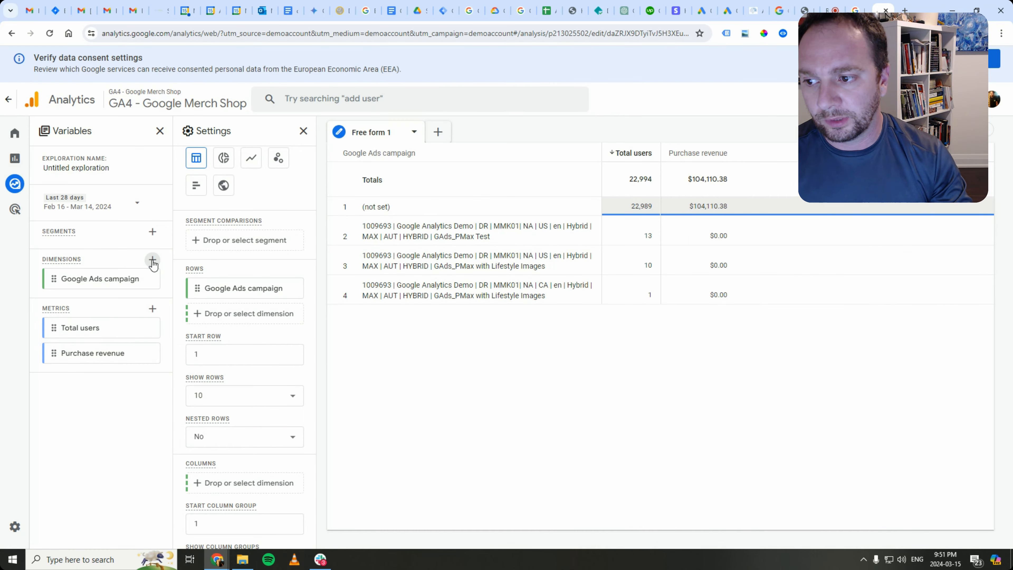
left_click(153, 261)
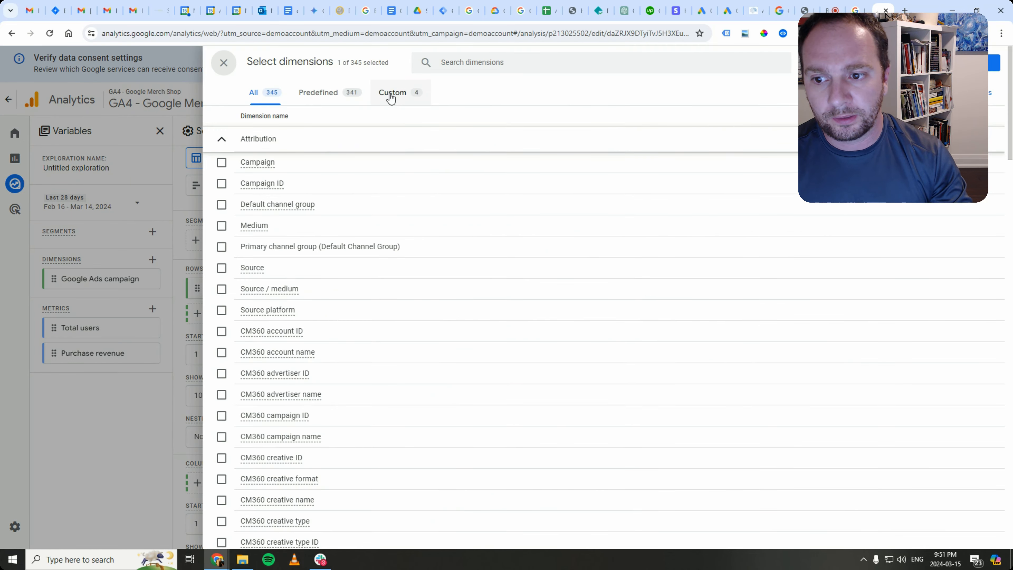
left_click(222, 268)
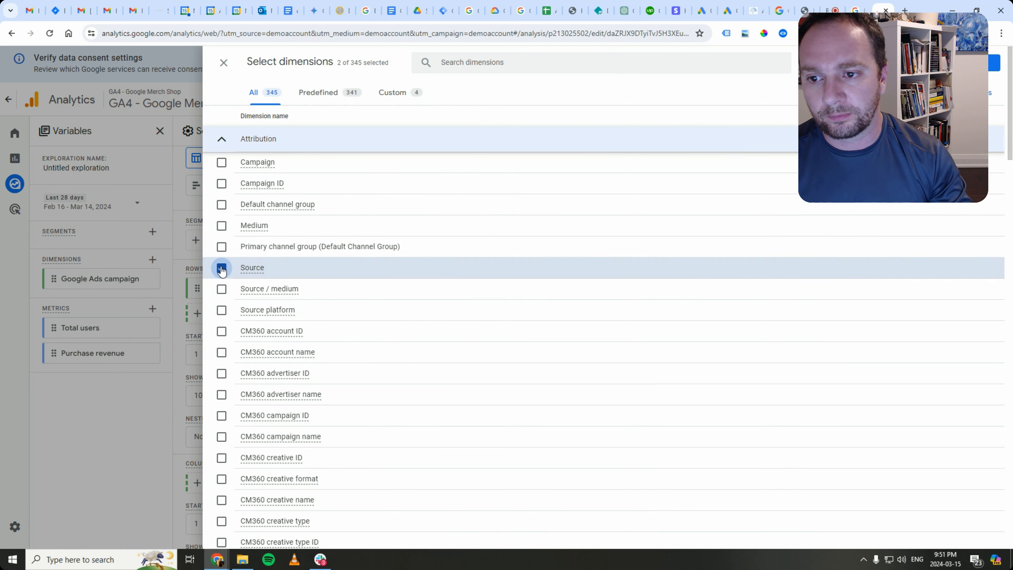
left_click(977, 63)
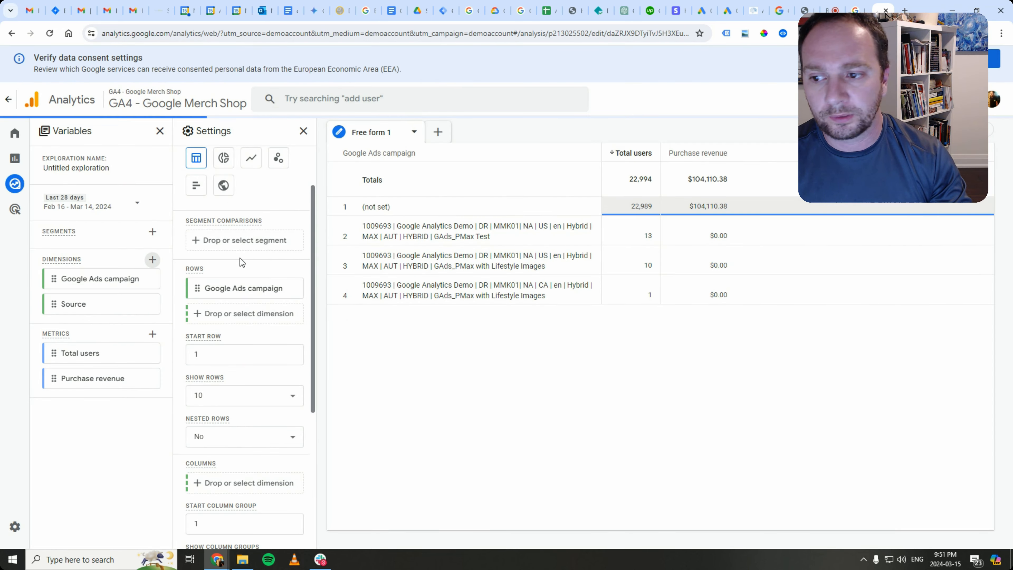
left_click(198, 315)
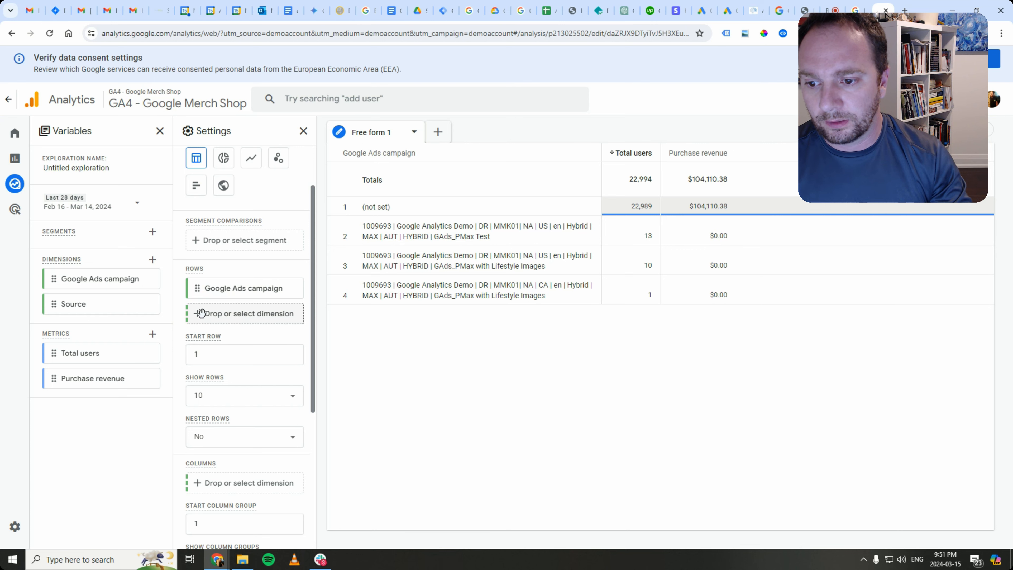
left_click(208, 320)
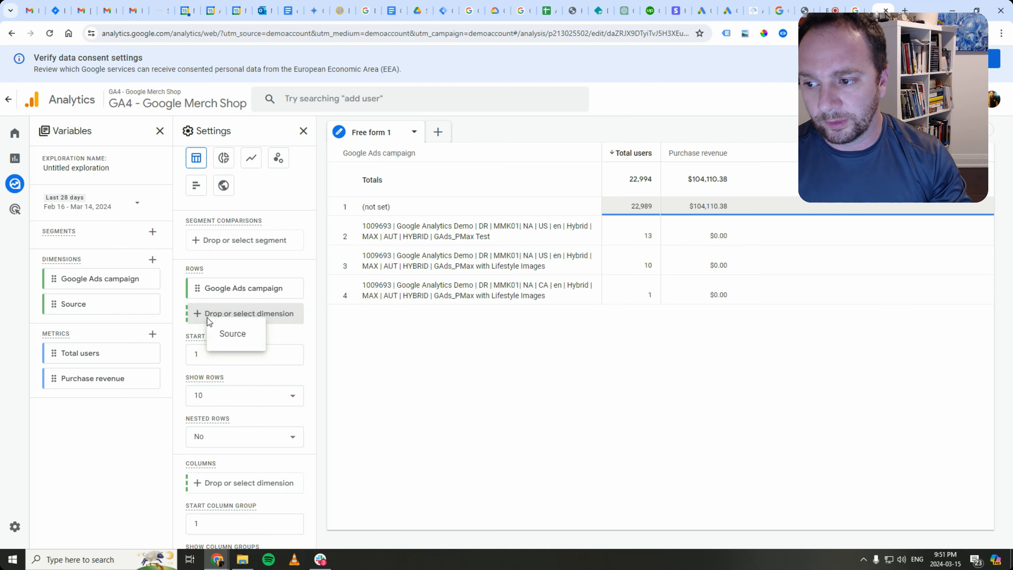
left_click(227, 339)
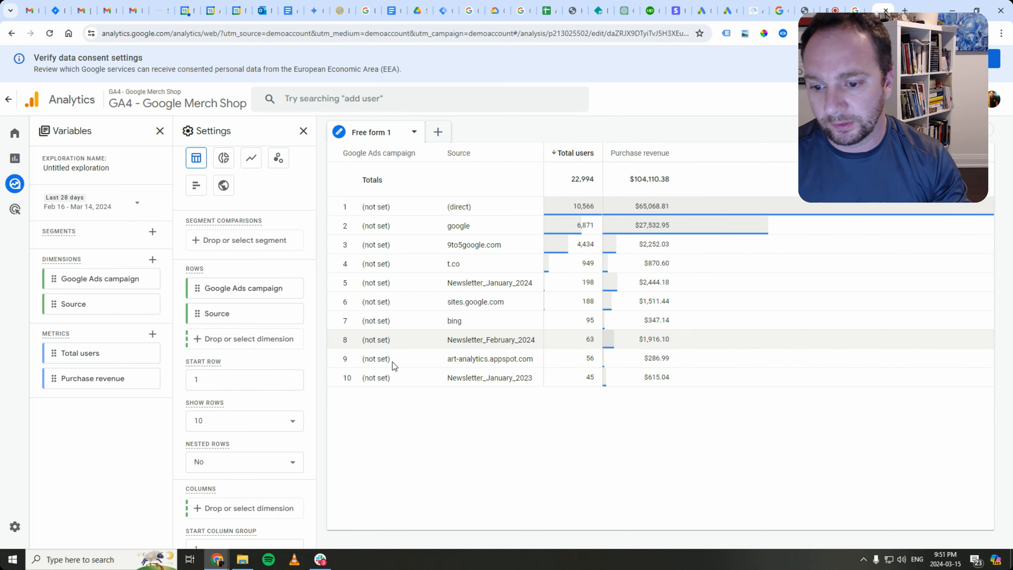
- Set Show rows to 250 and scroll through the campaign-and-source user and revenue figures
left_click(259, 420)
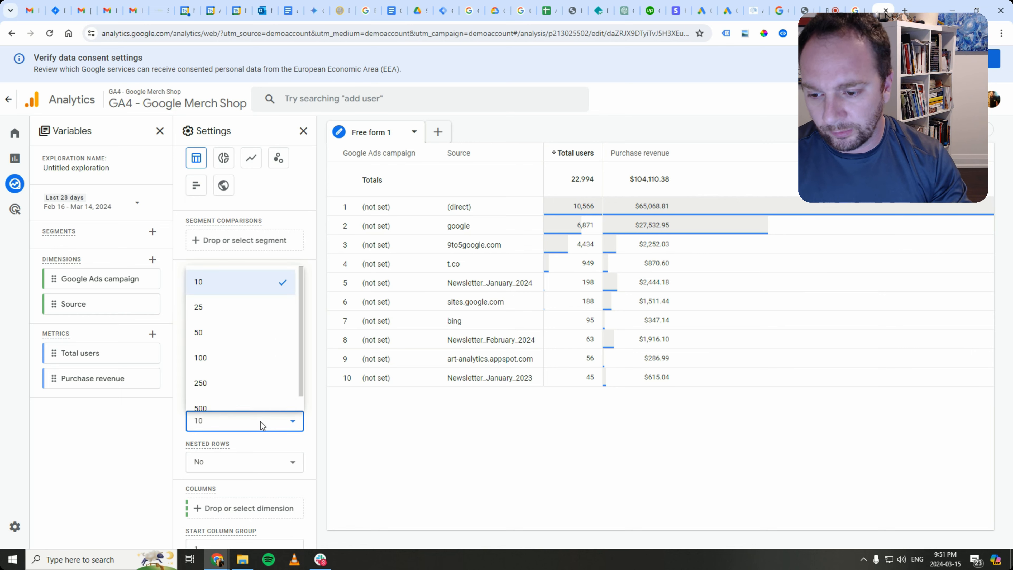
left_click(236, 369)
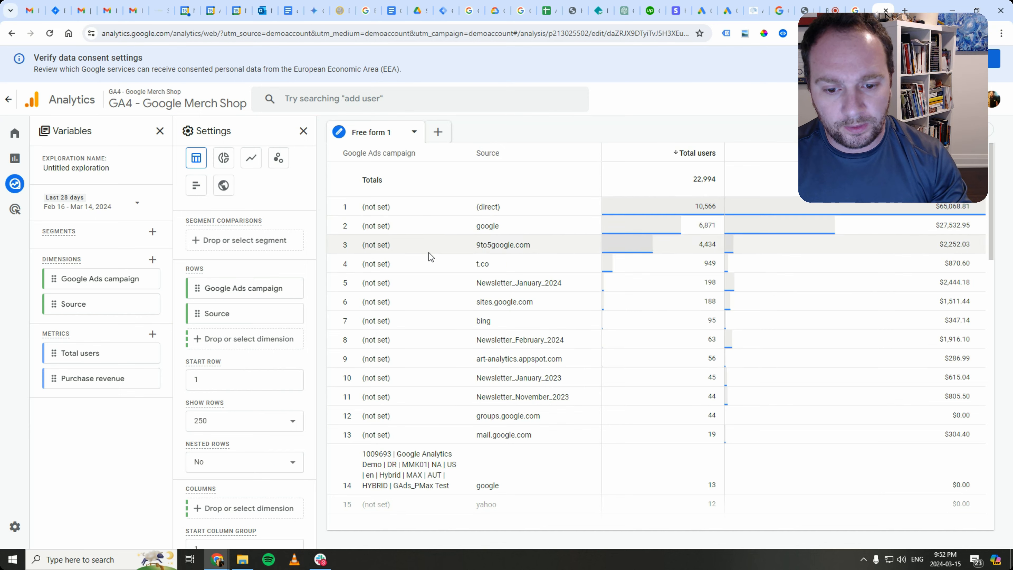
scroll(428, 252, "down", 3)
scroll(423, 293, "down", 1)
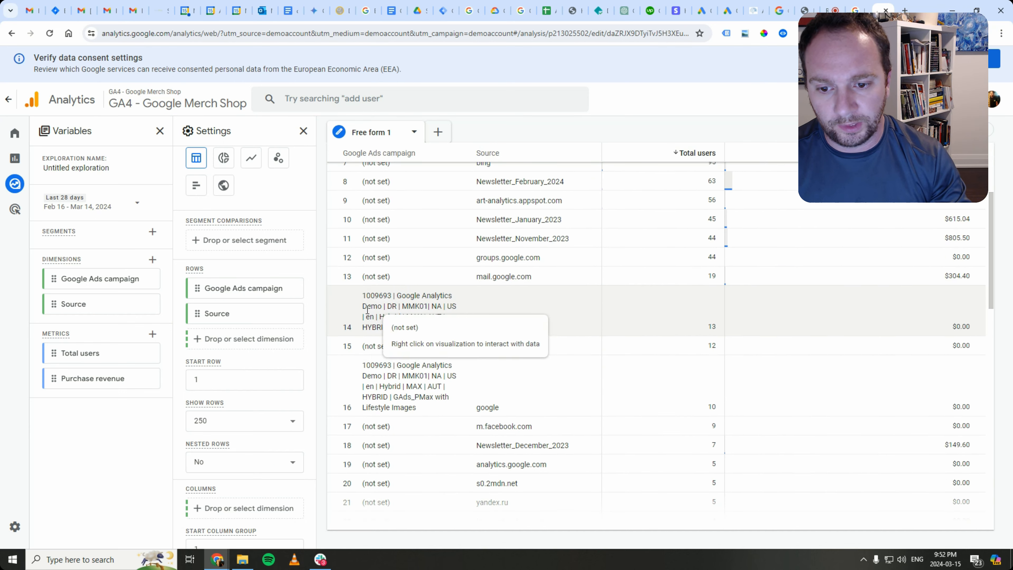
scroll(395, 280, "up", 4)
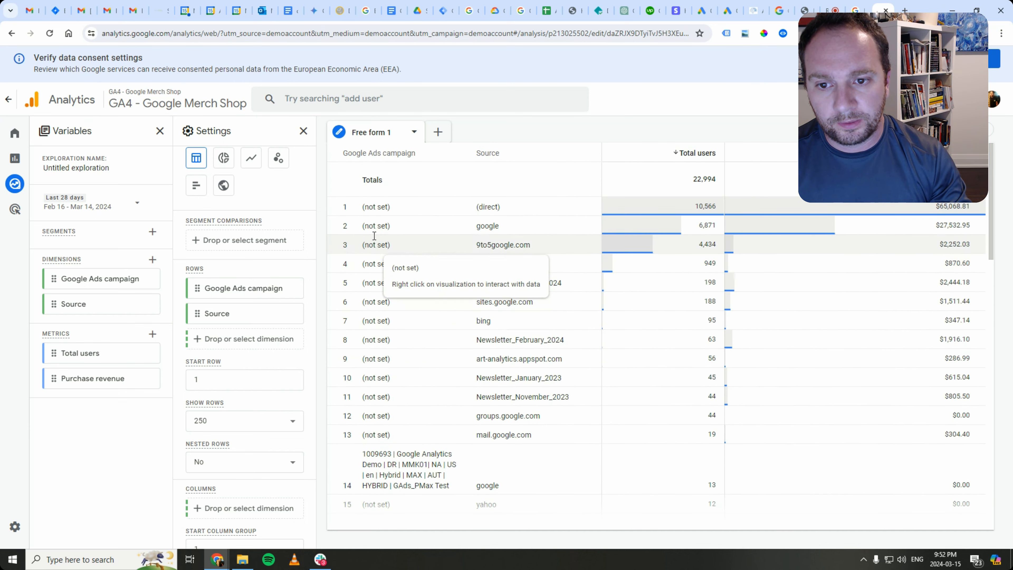
scroll(420, 417, "down", 2)
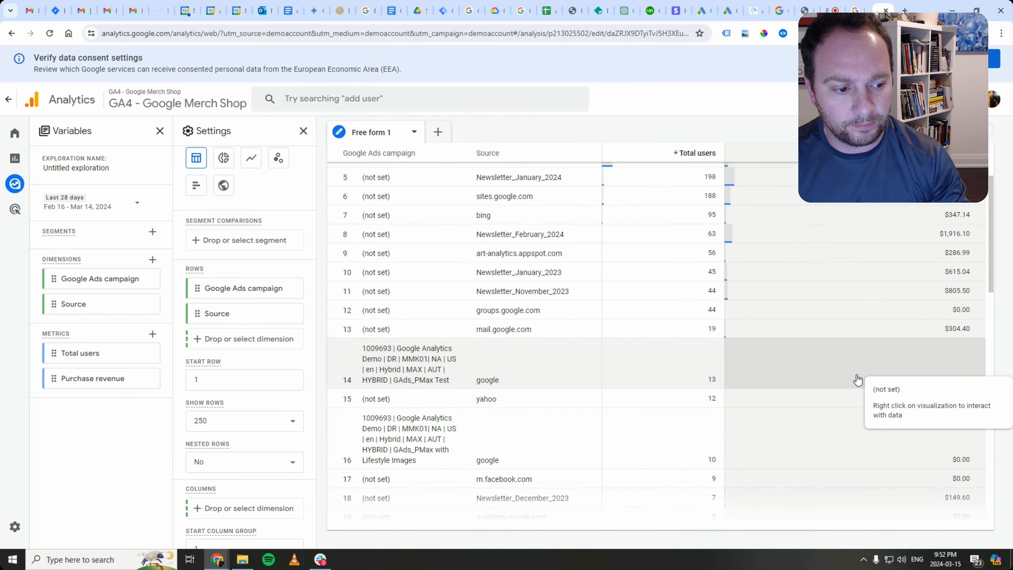
scroll(861, 381, "down", 2)
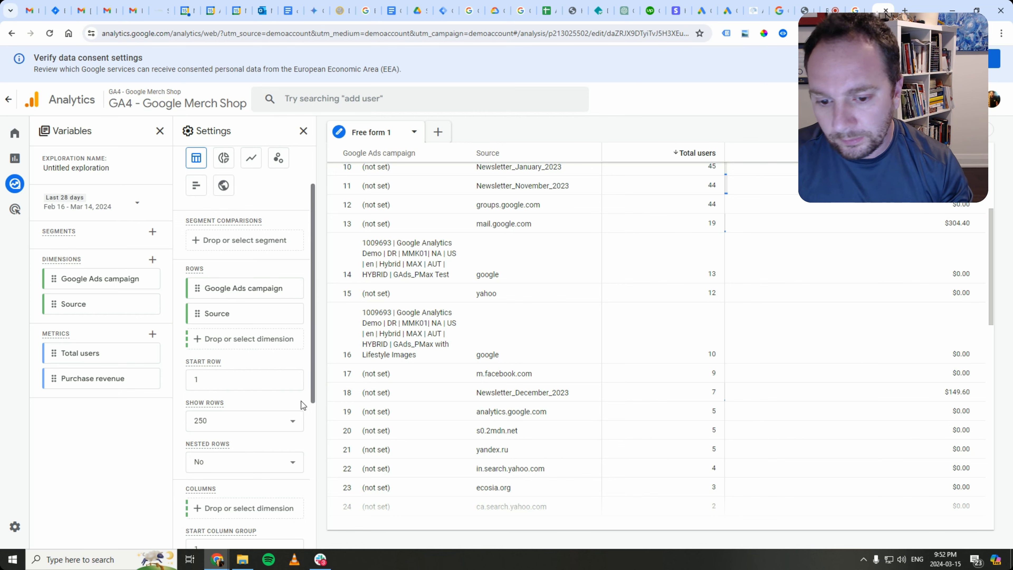
scroll(514, 381, "up", 5)
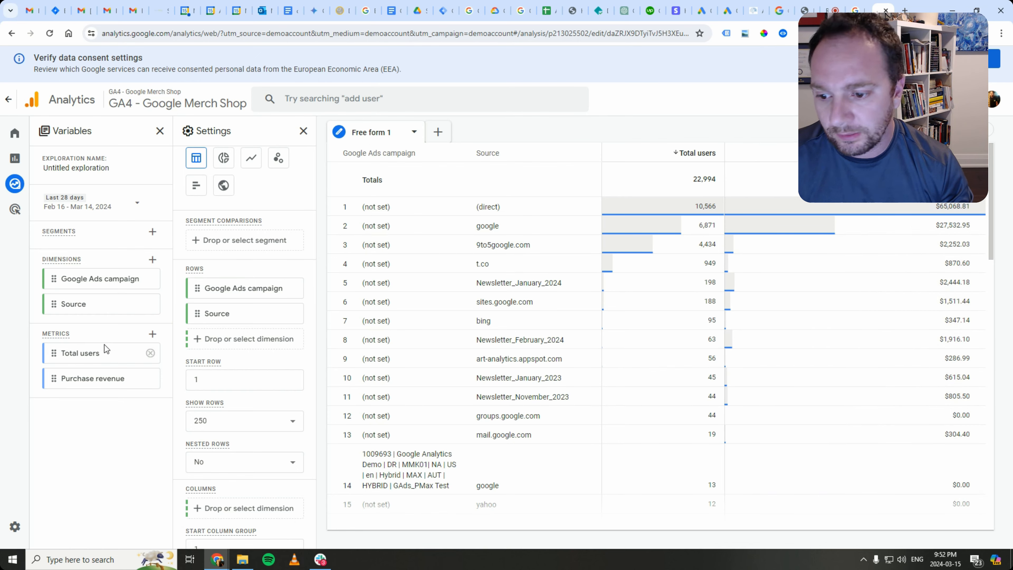
scroll(279, 451, "down", 3)
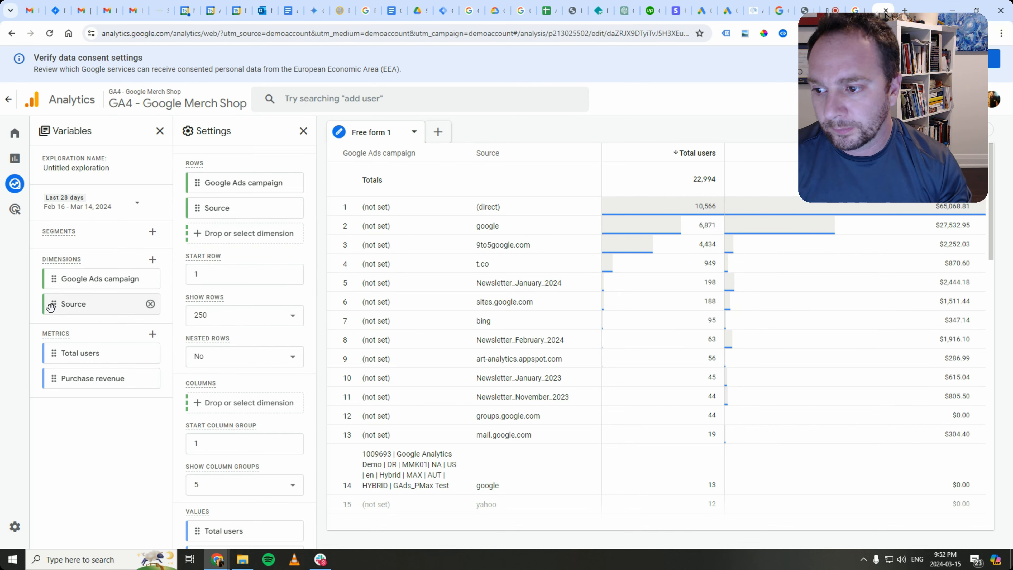
- Move Source ahead of Google Ads campaign in both Dimensions and Rows
left_click_drag(51, 306, 54, 278)
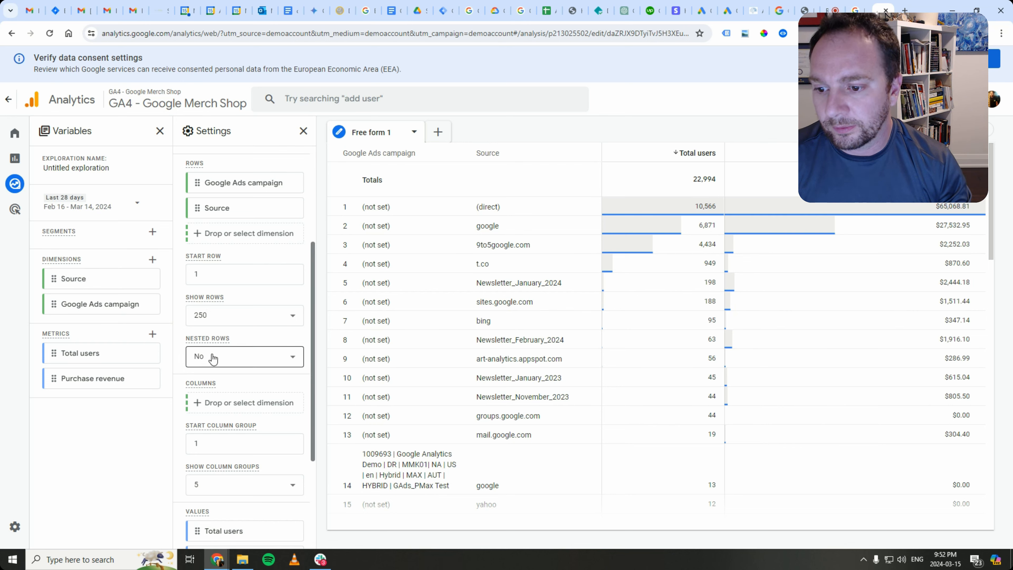
scroll(213, 361, "up", 1)
scroll(214, 361, "up", 2)
left_click_drag(200, 316, 197, 284)
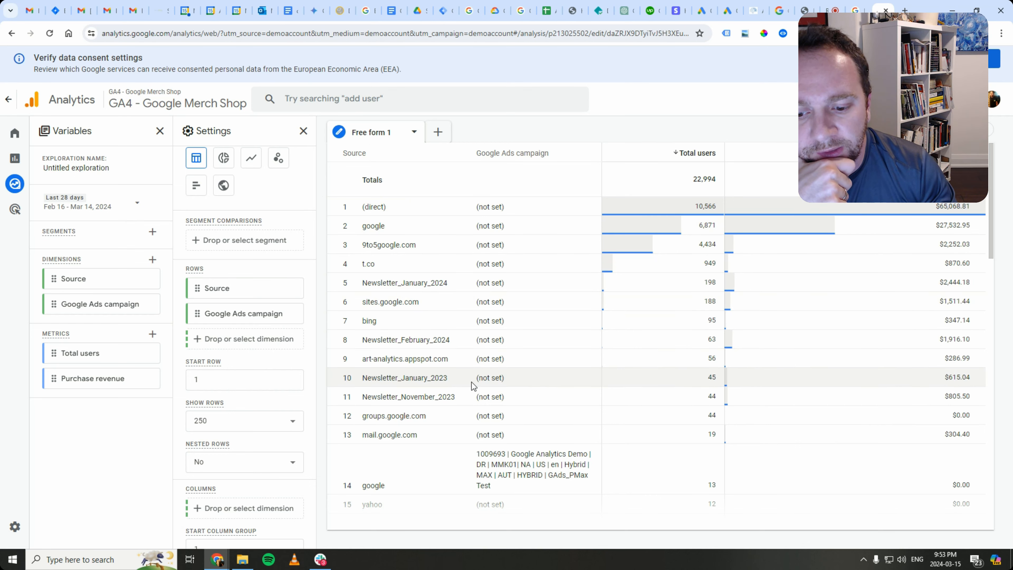
- Remove Google Ads campaign from Dimensions and Rows, leaving rows by source only
scroll(475, 385, "down", 3)
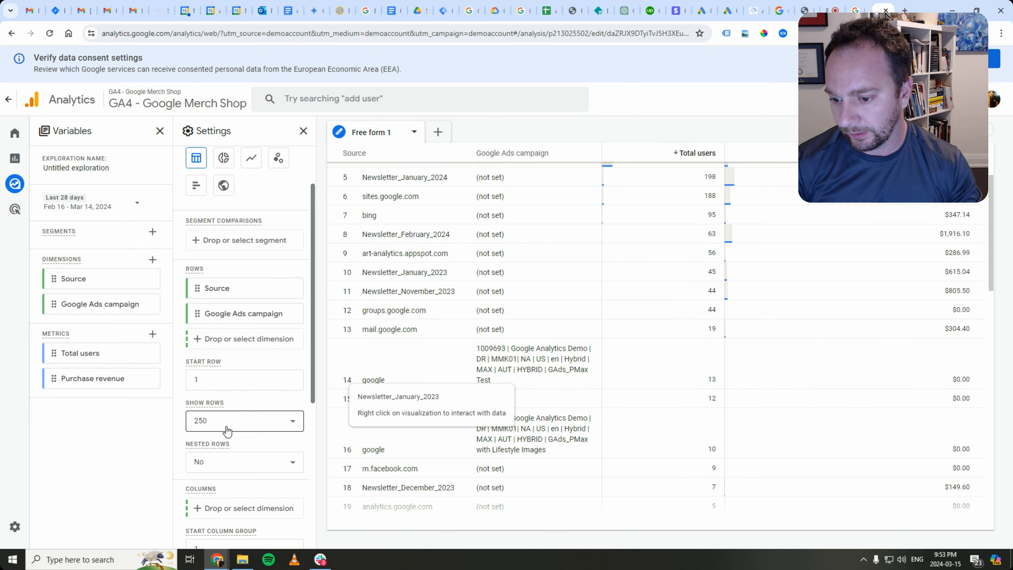
scroll(233, 424, "down", 4)
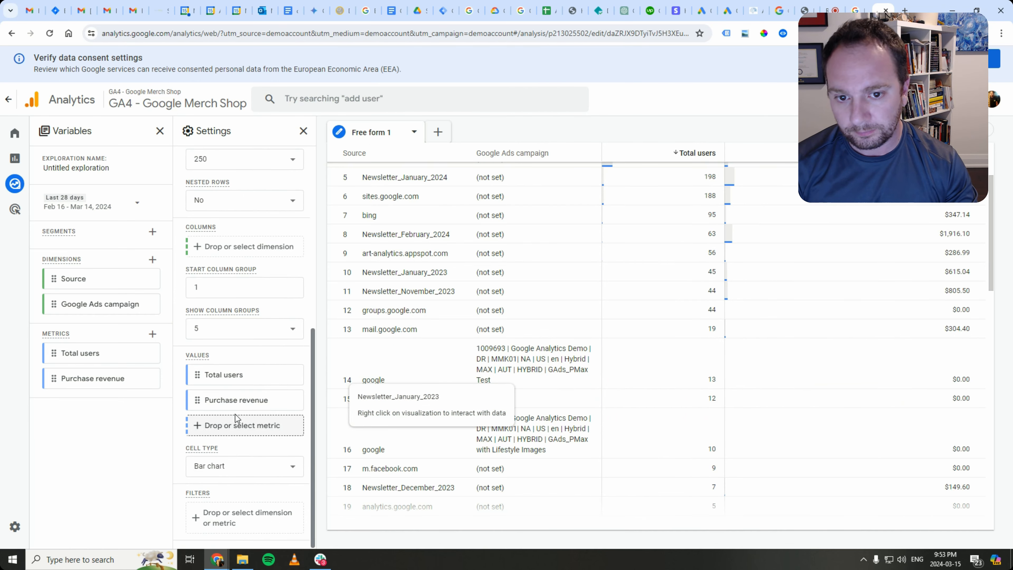
scroll(235, 415, "up", 6)
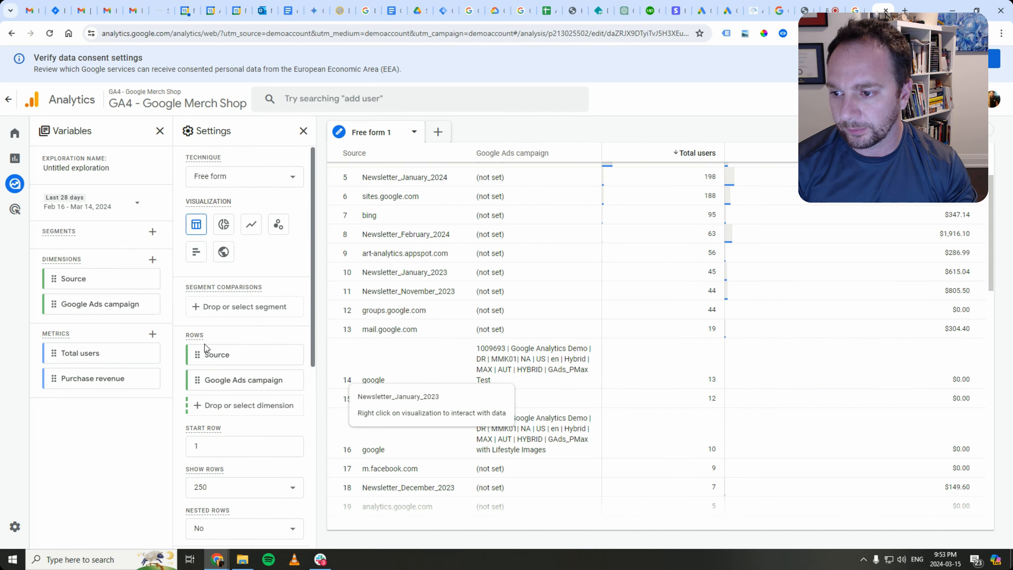
left_click(149, 304)
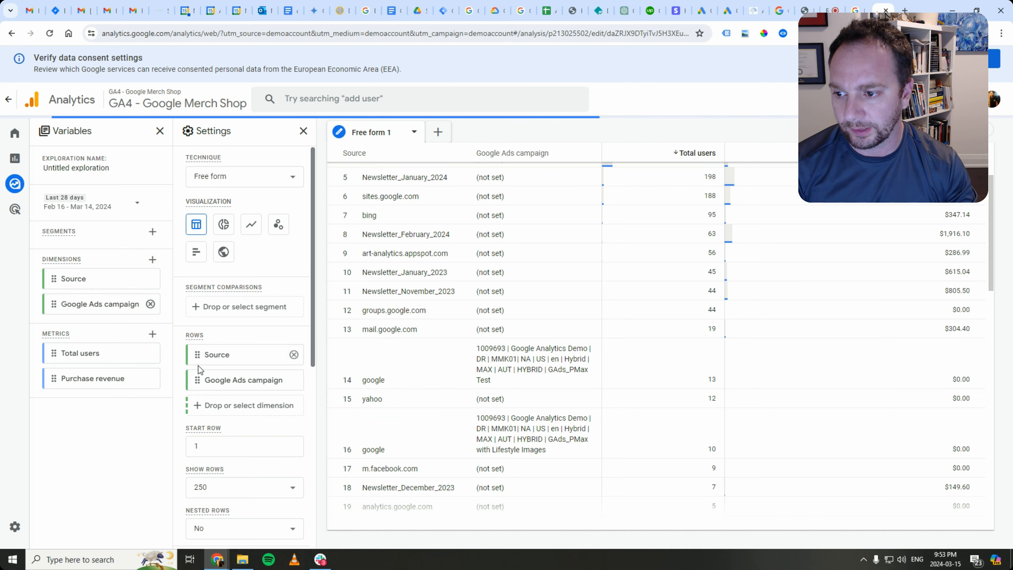
left_click(293, 381)
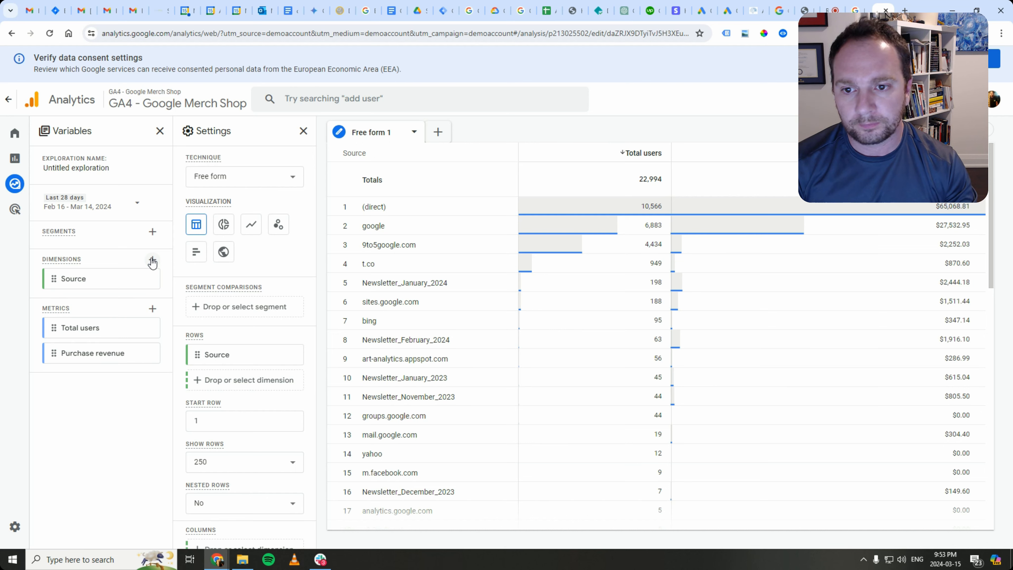
- Import the Refund amount metric and add it as a third value column showing $0.00
left_click(152, 309)
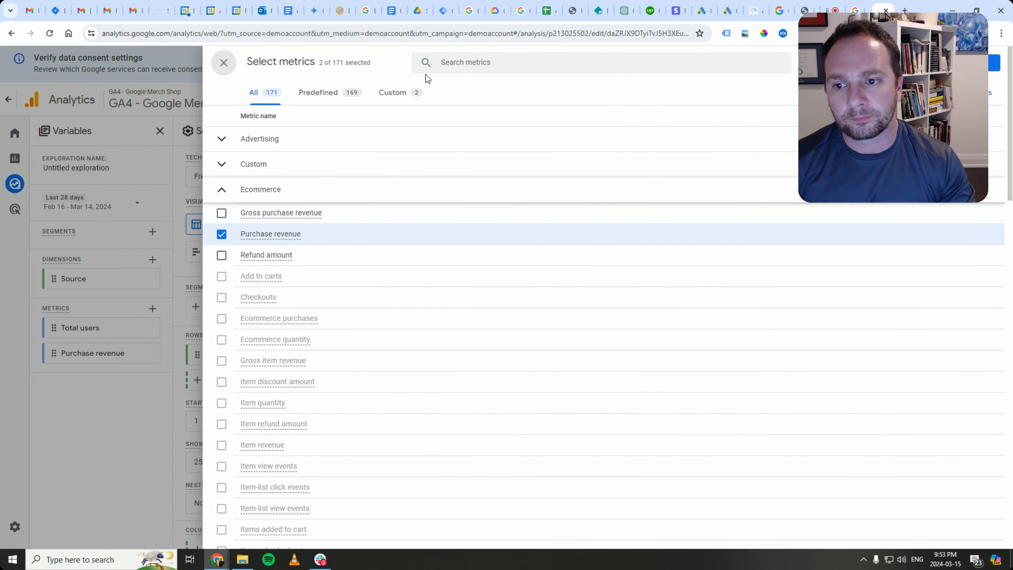
left_click(242, 258)
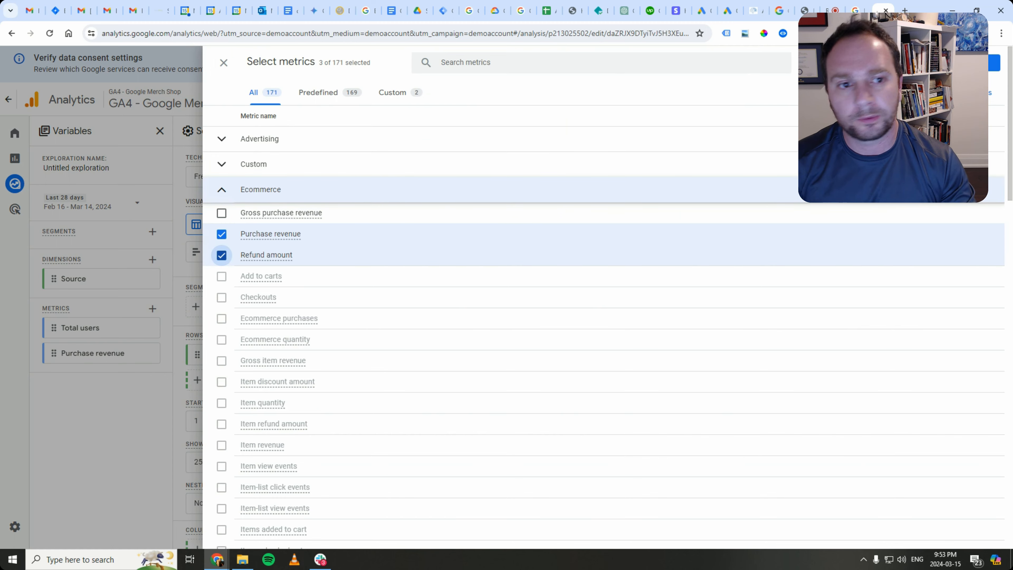
left_click(978, 62)
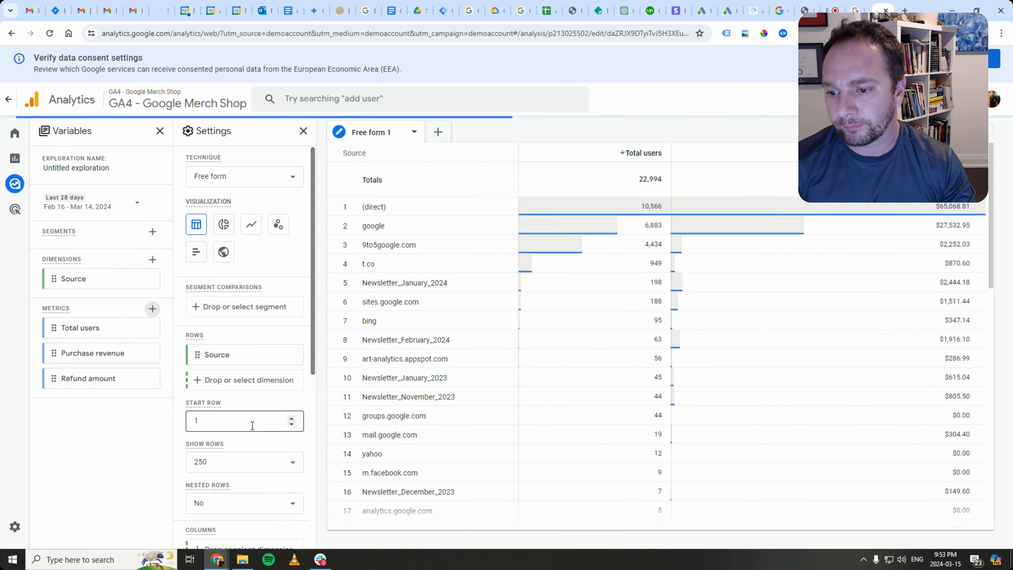
scroll(250, 417, "down", 4)
scroll(250, 416, "down", 2)
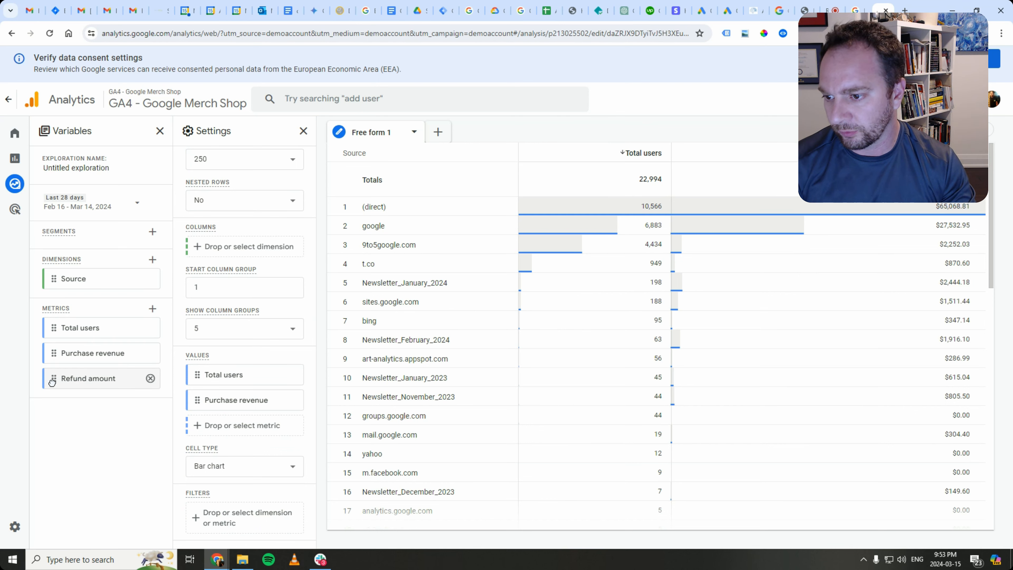
left_click_drag(52, 382, 201, 436)
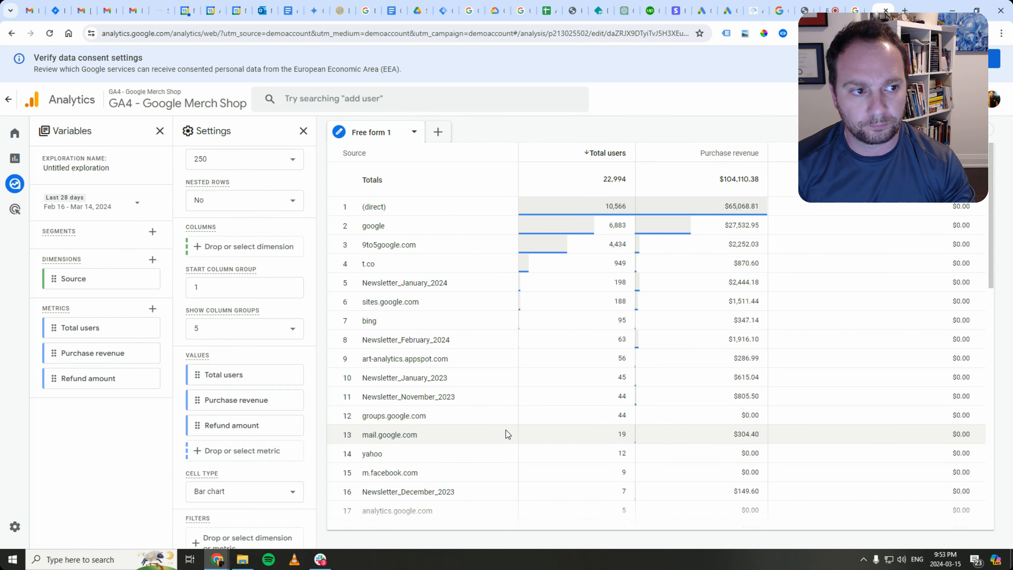
scroll(767, 314, "down", 10)
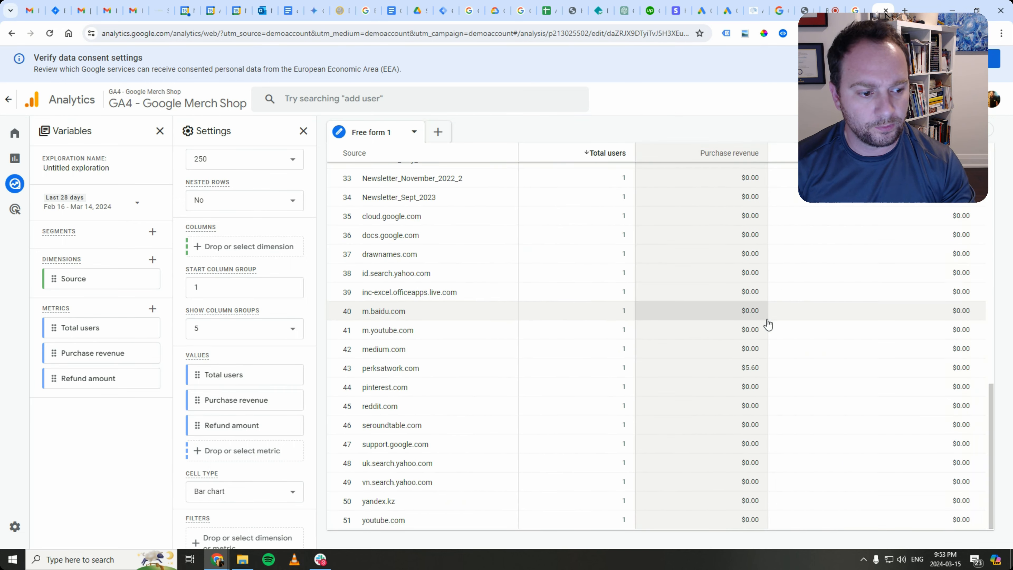
scroll(886, 344, "up", 10)
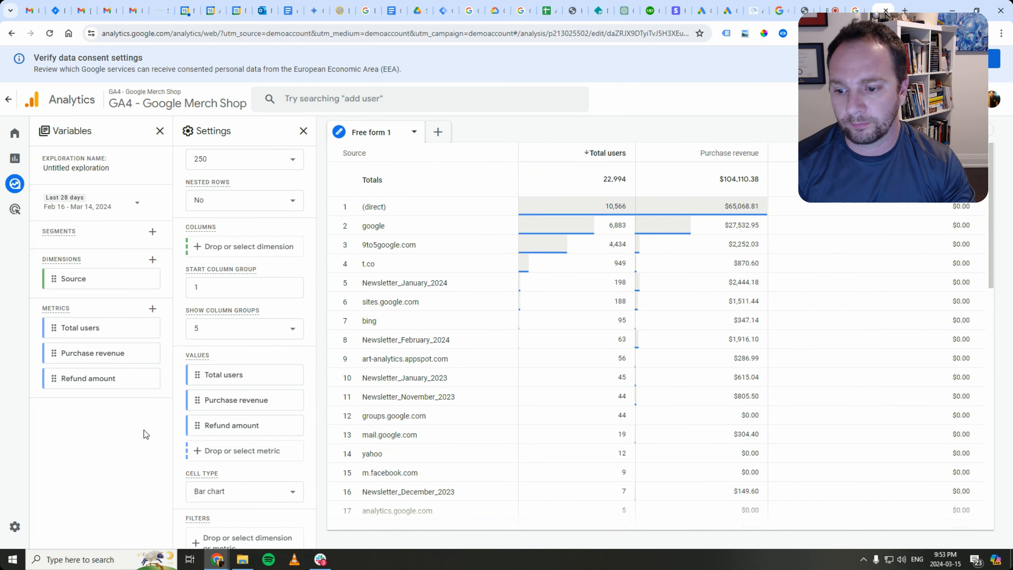
- Import First time purchasers and add it as a fourth value column, e.g. (direct) 479
left_click(153, 309)
scroll(347, 320, "down", 15)
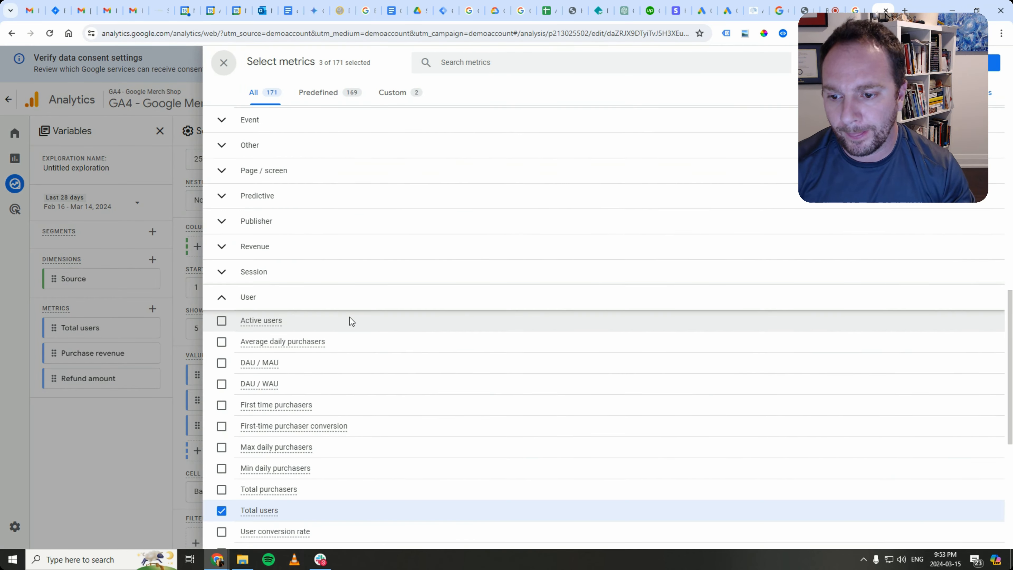
scroll(350, 318, "down", 3)
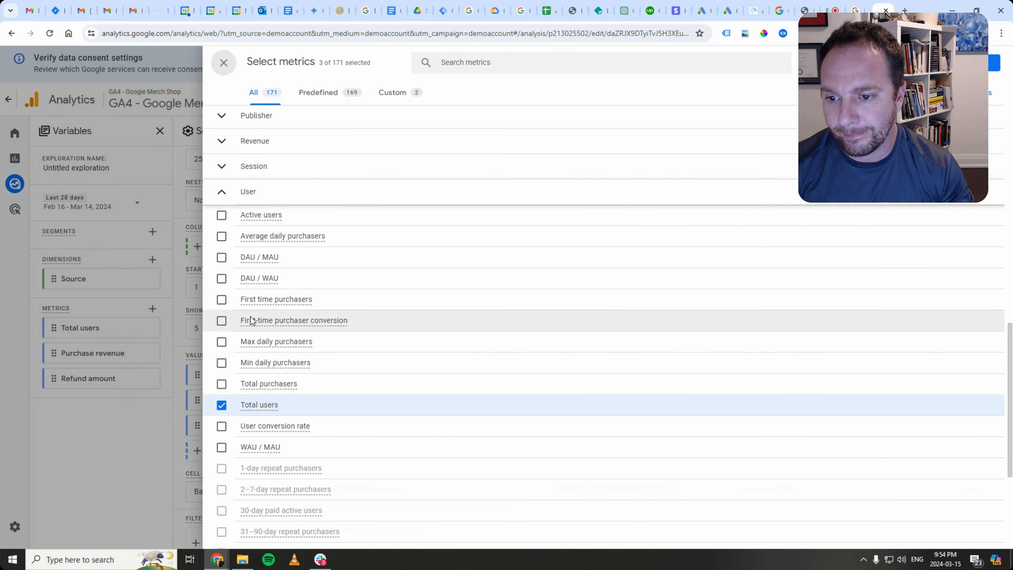
scroll(251, 318, "down", 6)
scroll(251, 313, "up", 2)
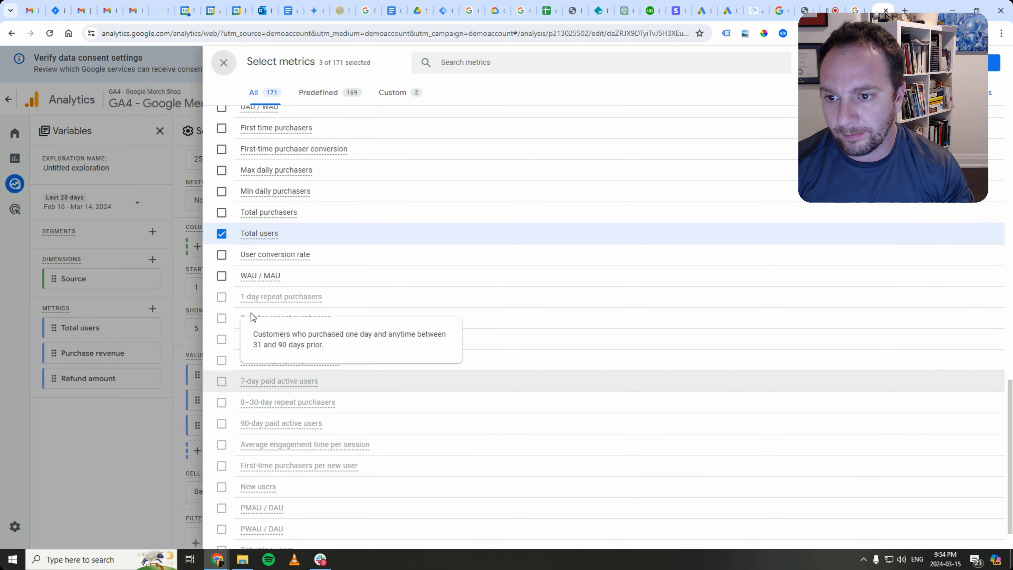
scroll(251, 313, "up", 3)
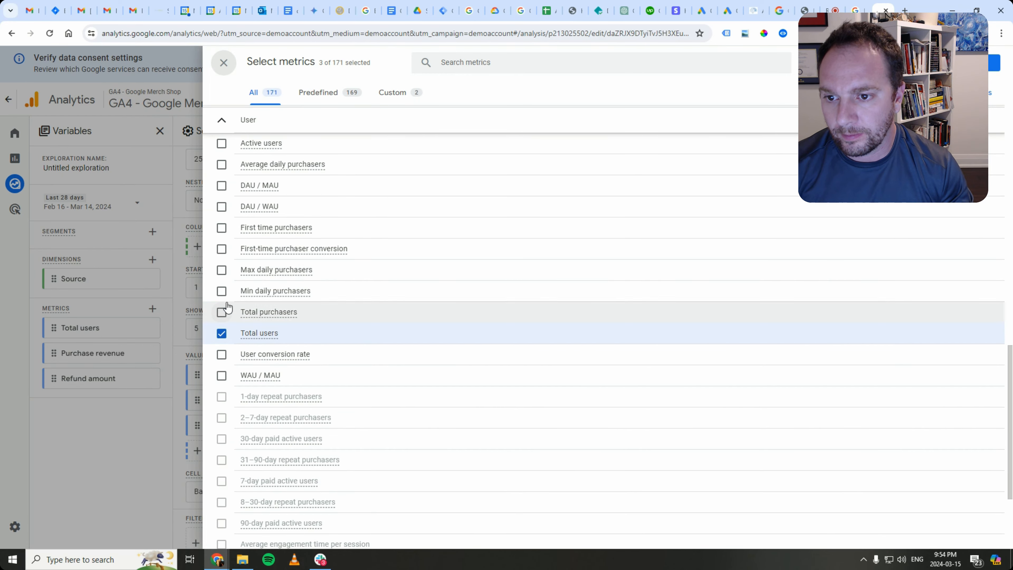
scroll(222, 310, "up", 1)
left_click(222, 281)
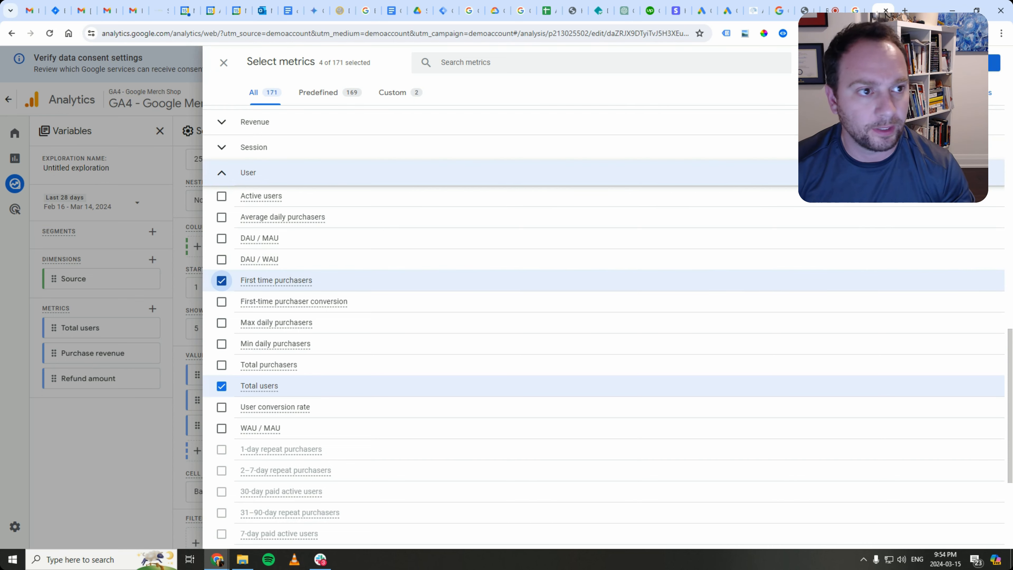
left_click(992, 68)
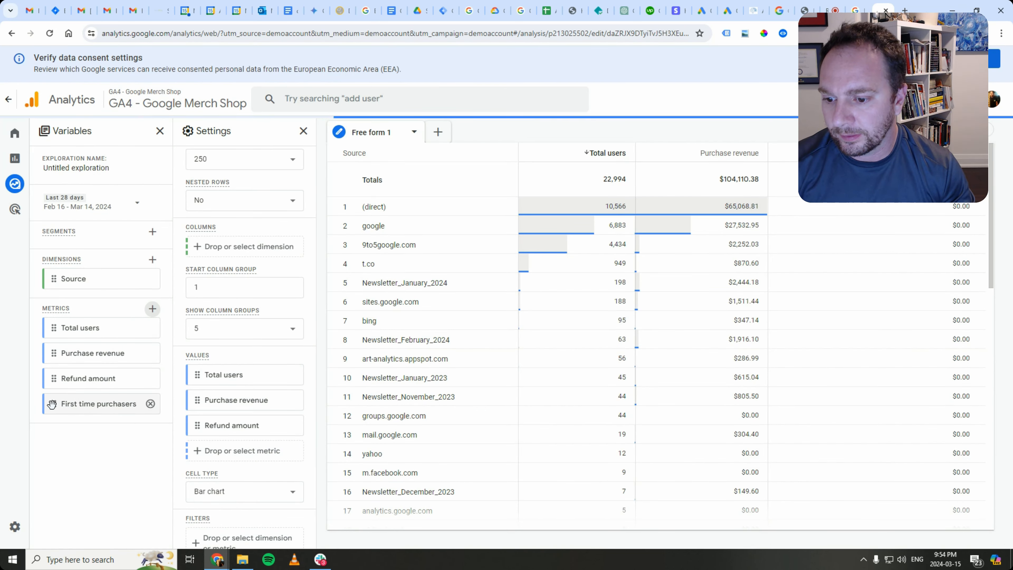
left_click_drag(56, 407, 204, 458)
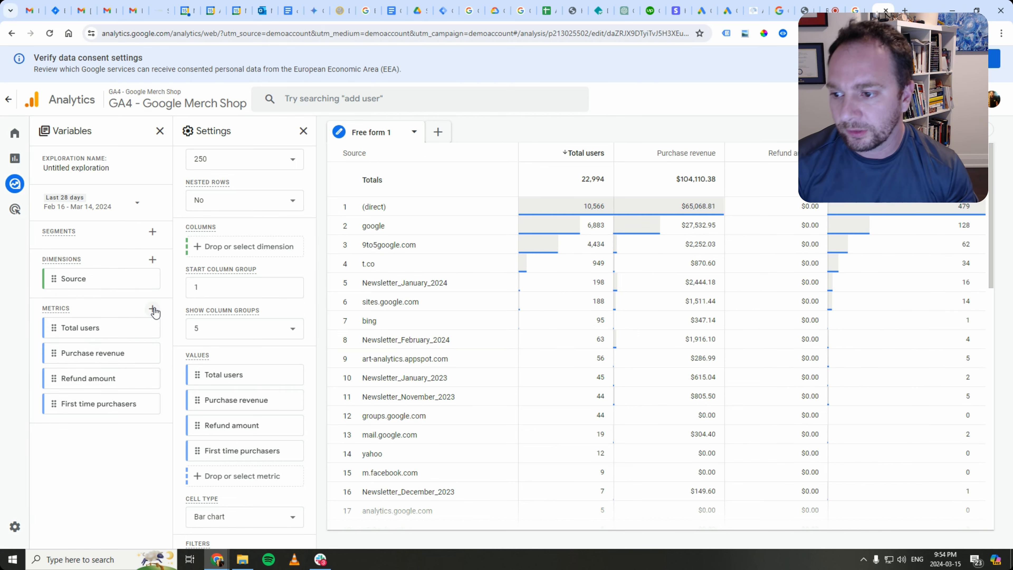
- Search the metrics list for 're' and try the custom, predefined and all filters
left_click(153, 310)
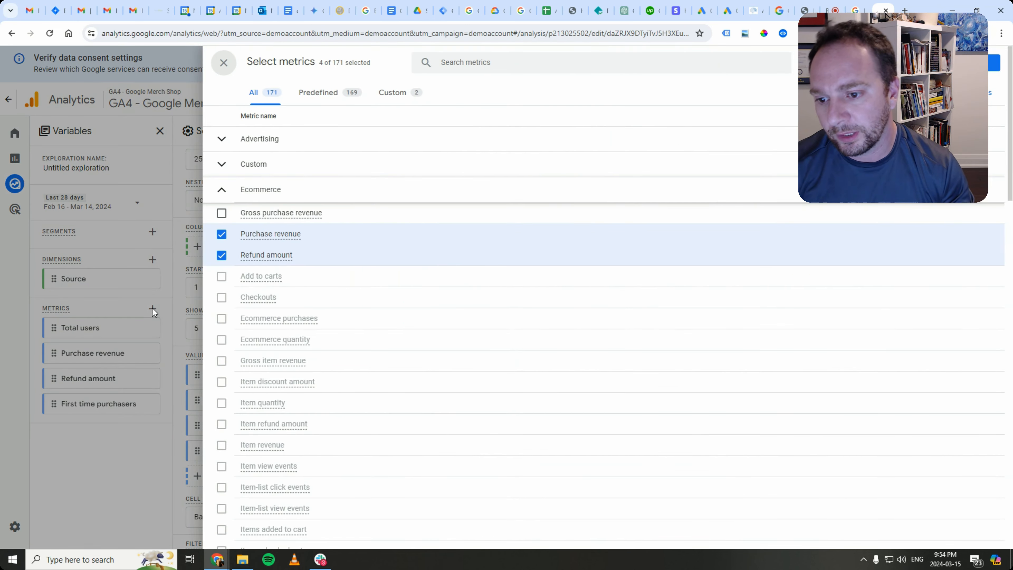
left_click(481, 65)
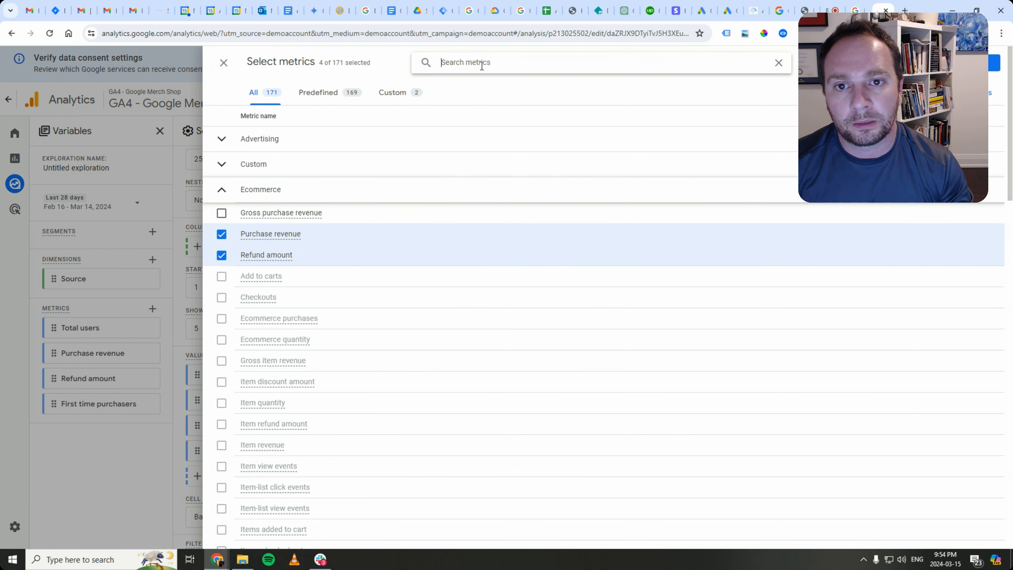
type("repeat")
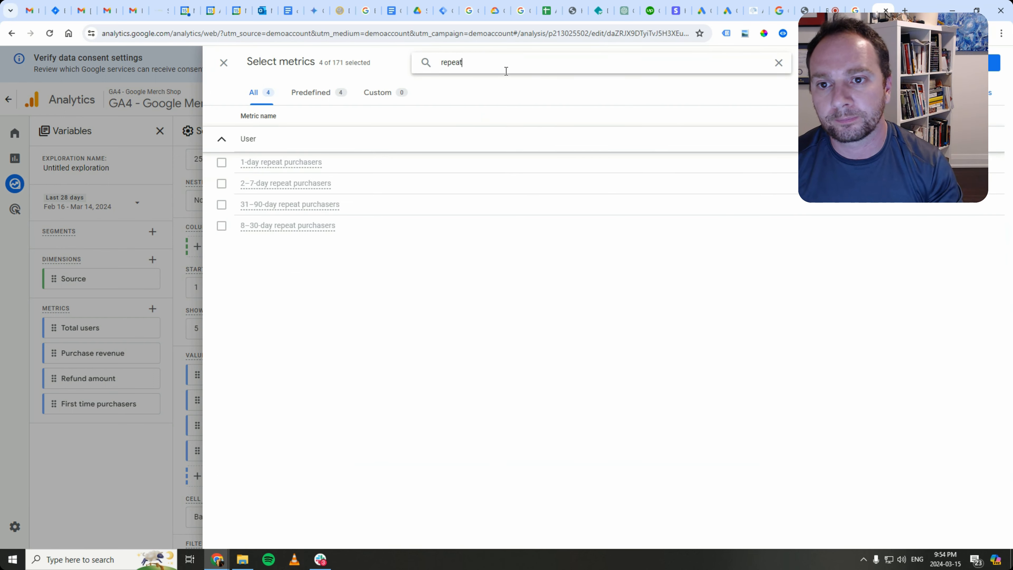
left_click(387, 98)
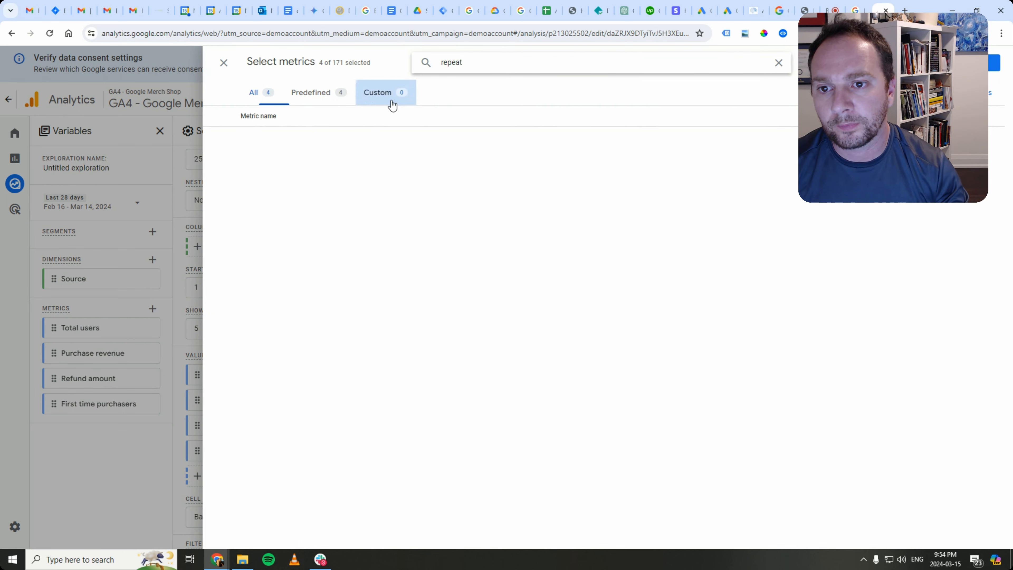
left_click(318, 98)
left_click(268, 101)
- Search 'purch' instead and import Total purchasers into the metrics list
double_click(463, 67)
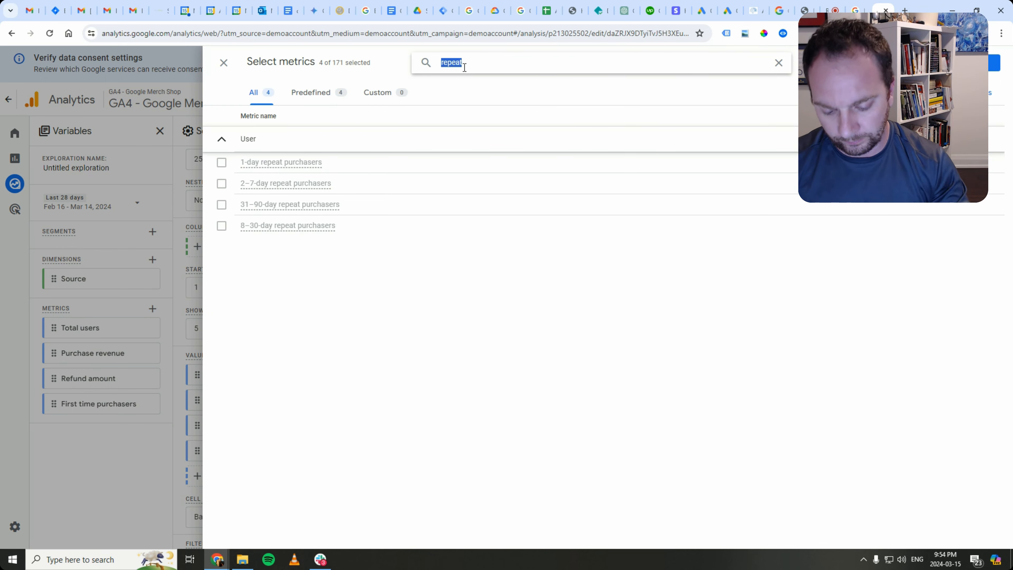
type("purch")
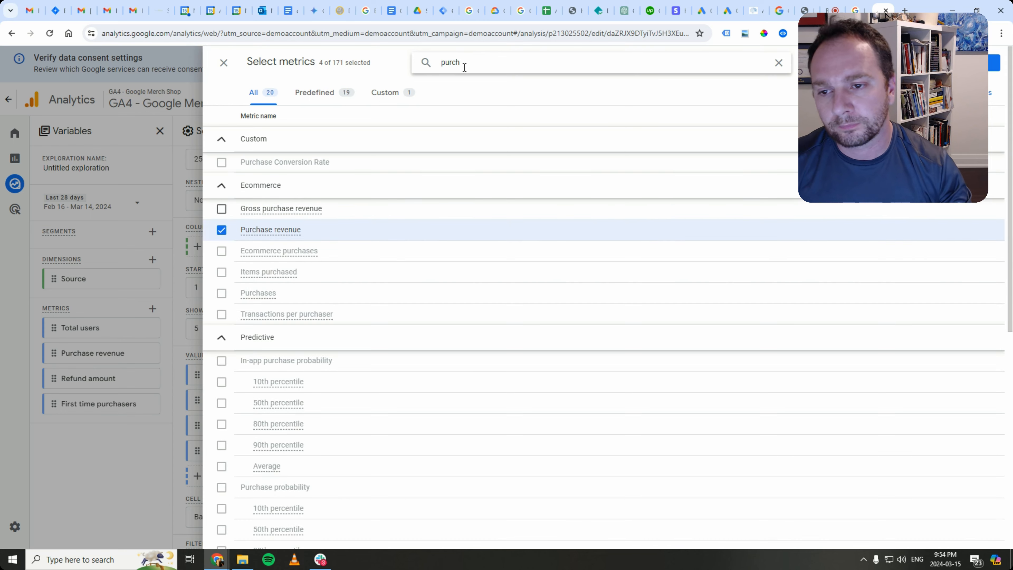
scroll(502, 196, "down", 4)
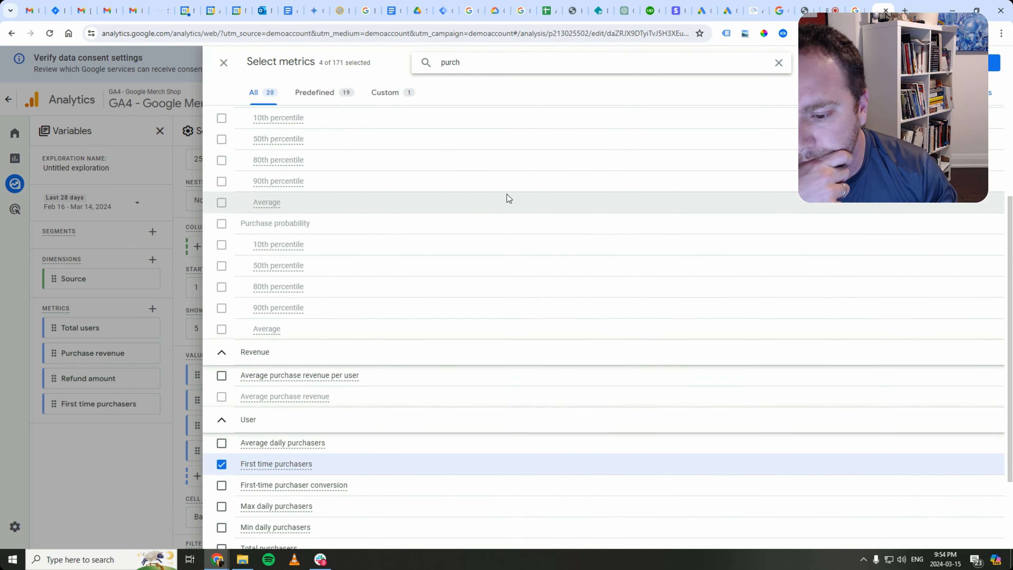
scroll(504, 207, "down", 2)
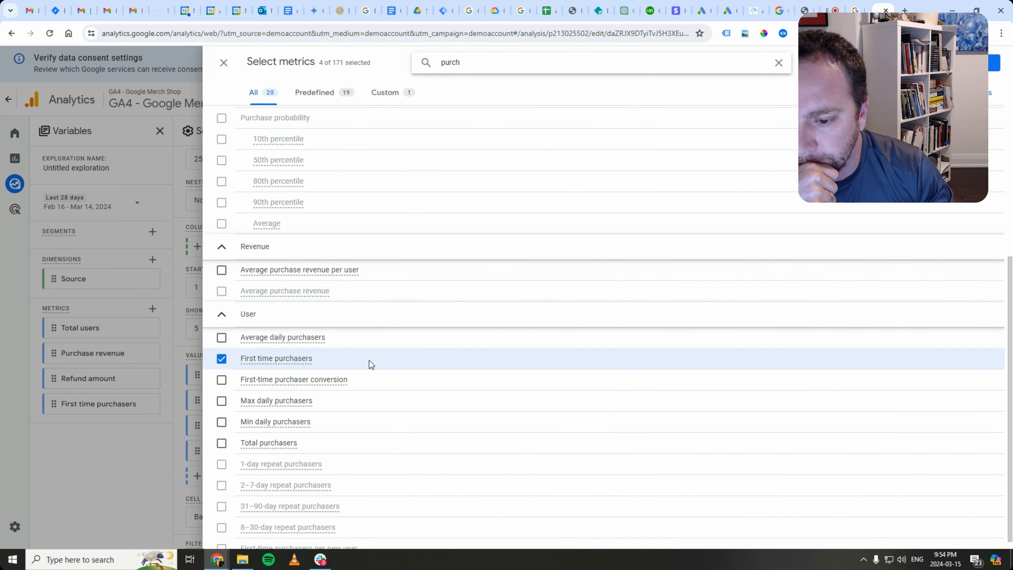
scroll(347, 372, "down", 1)
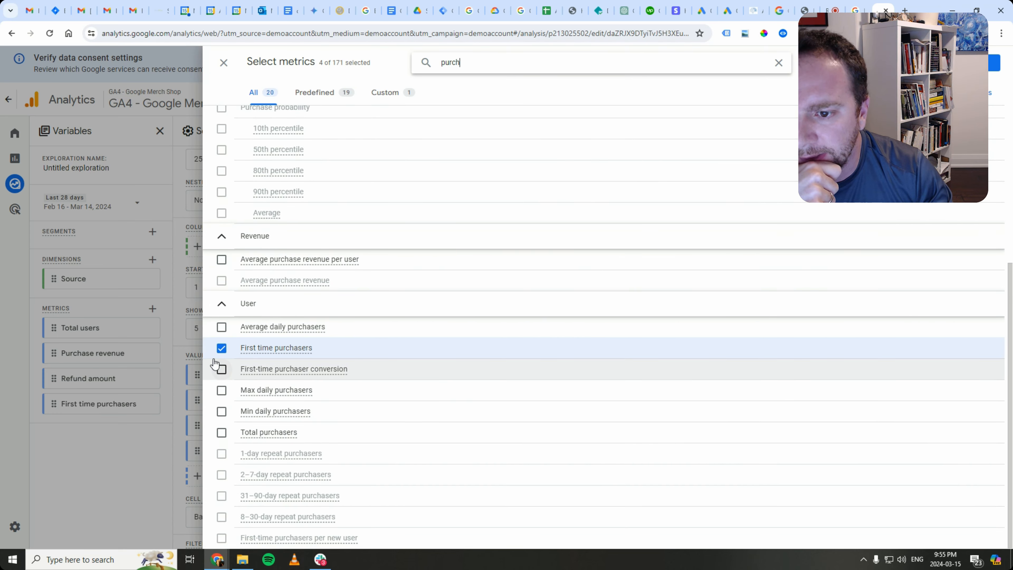
scroll(218, 321, "up", 3)
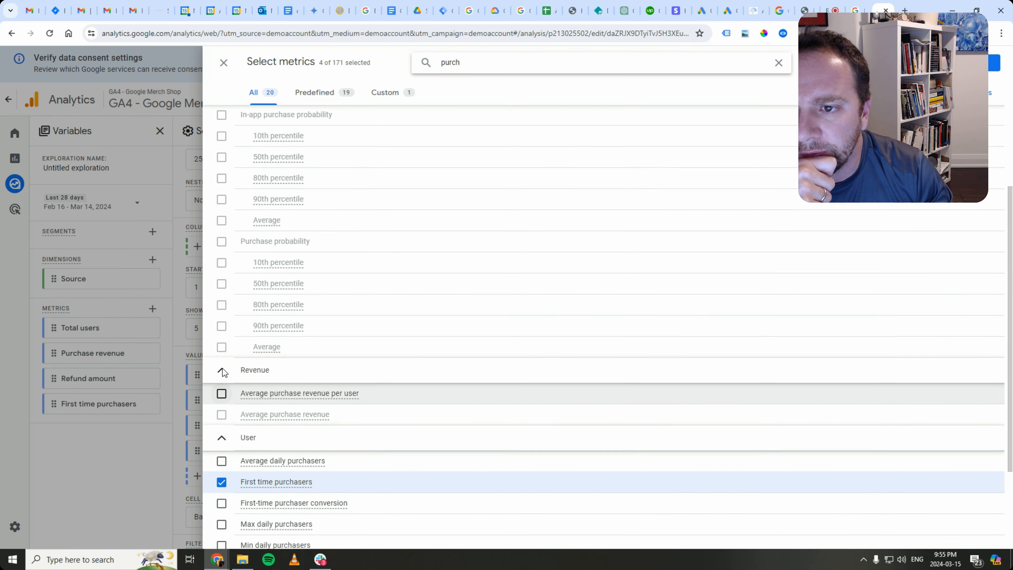
scroll(222, 369, "up", 6)
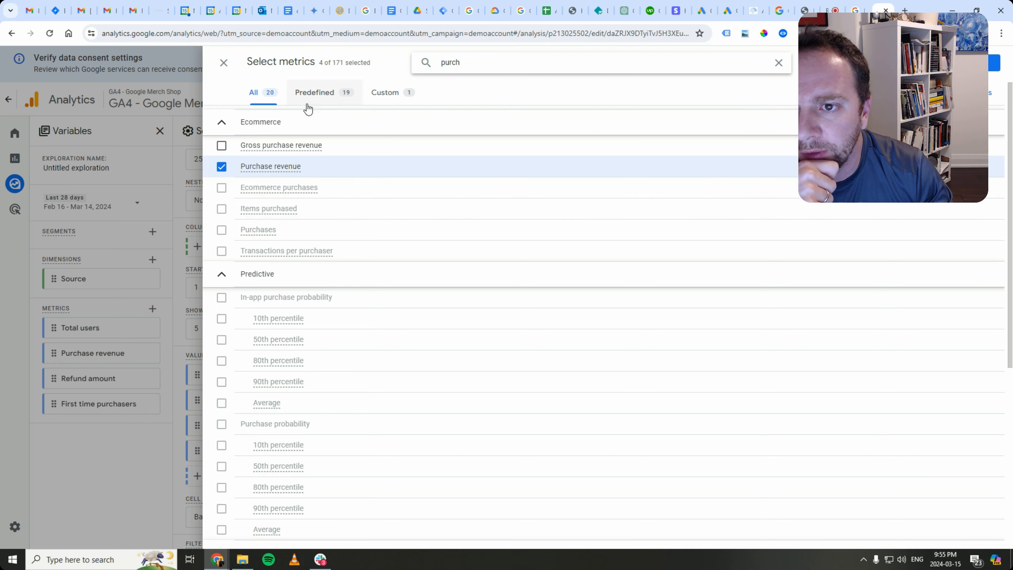
scroll(308, 457, "down", 8)
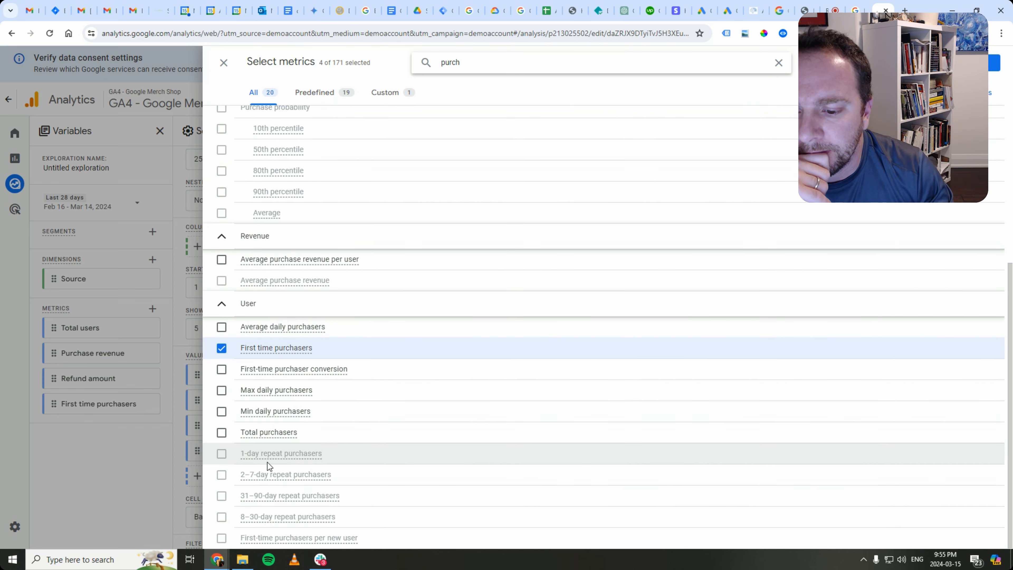
mouse_move(263, 459)
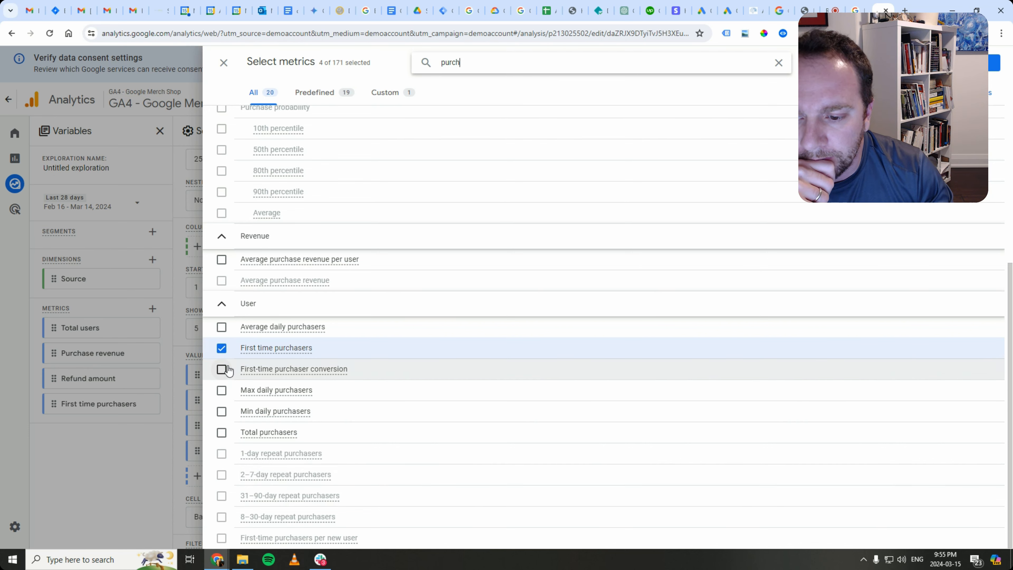
left_click(222, 432)
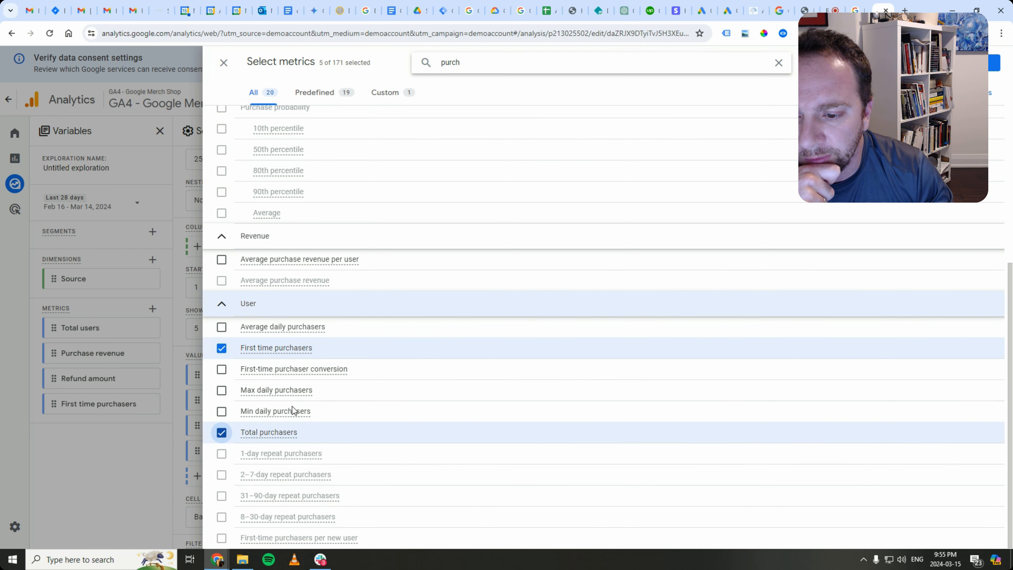
left_click(984, 62)
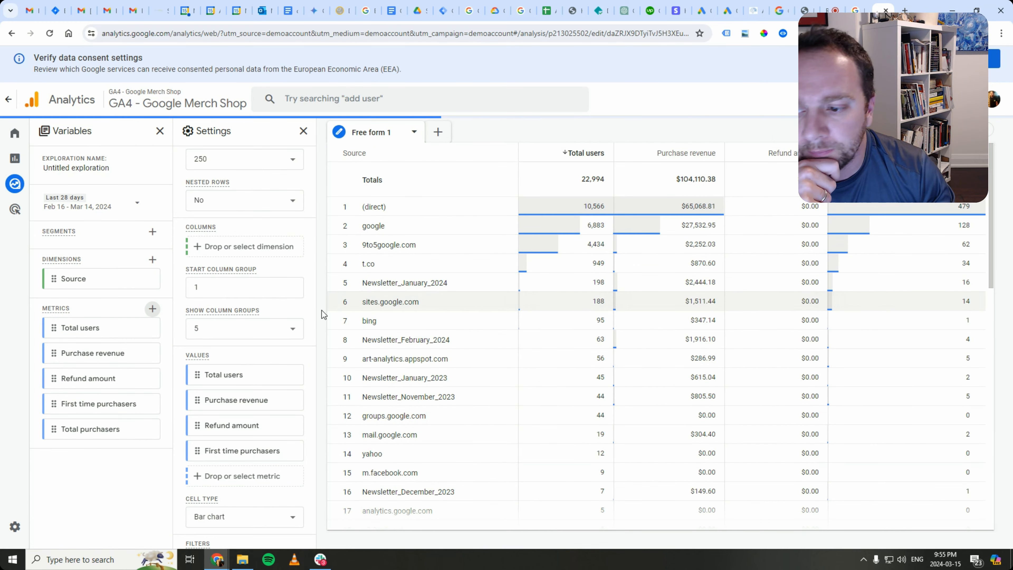
- Replace Refund amount in the table values with Total purchasers, e.g. (direct) 517
mouse_move(70, 430)
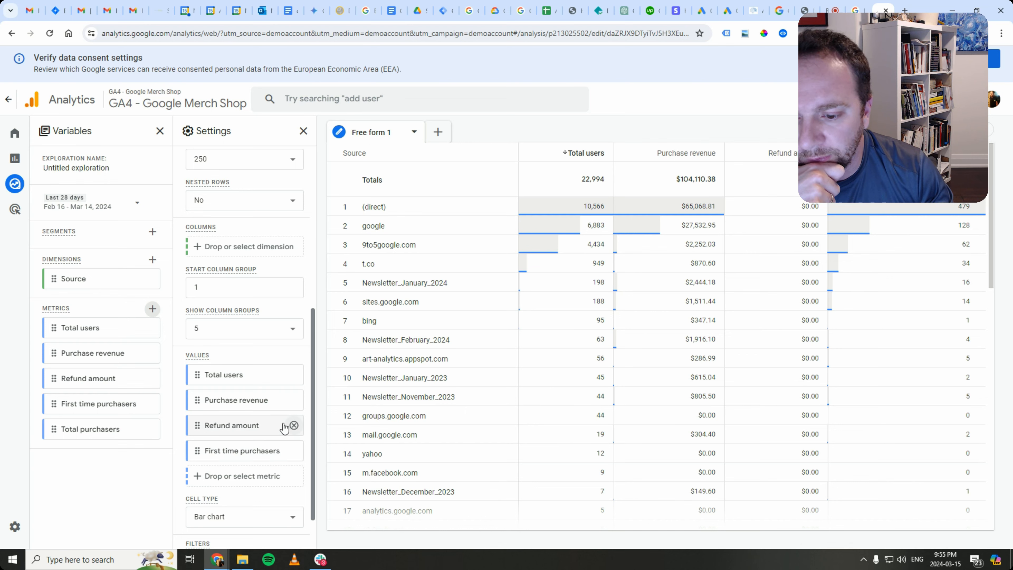
left_click(294, 425)
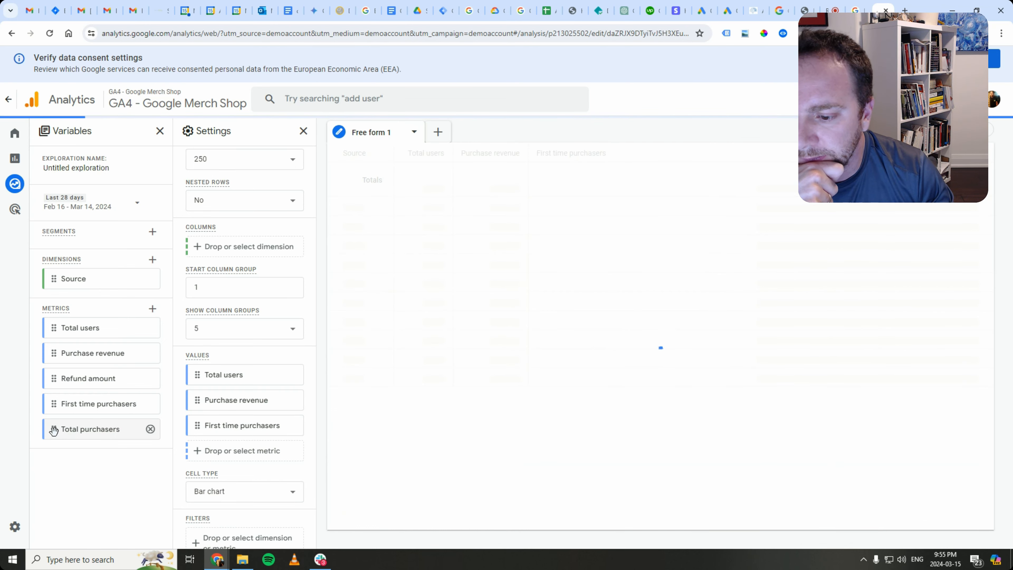
left_click_drag(54, 430, 205, 461)
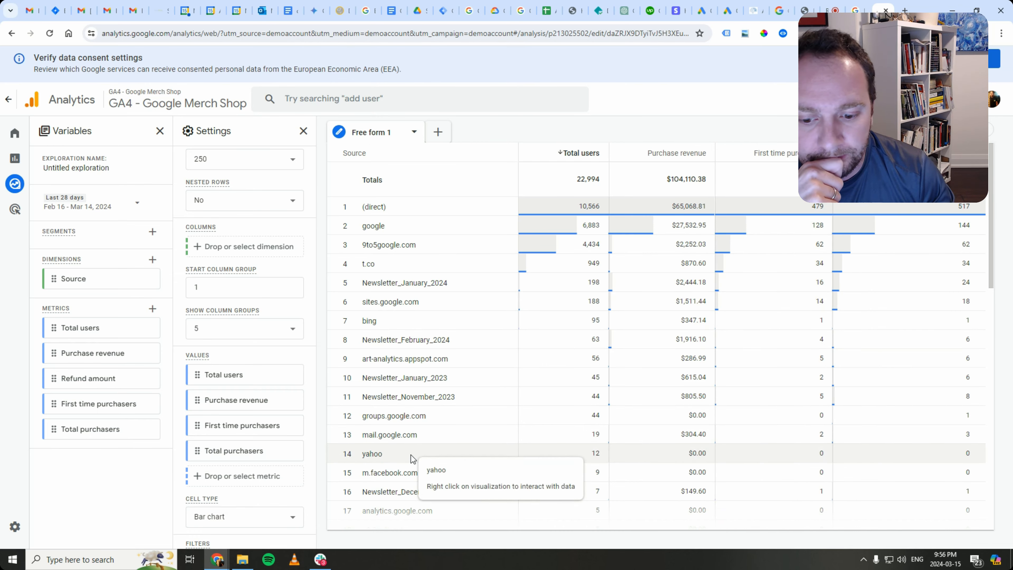
scroll(475, 449, "down", 2)
scroll(450, 449, "up", 2)
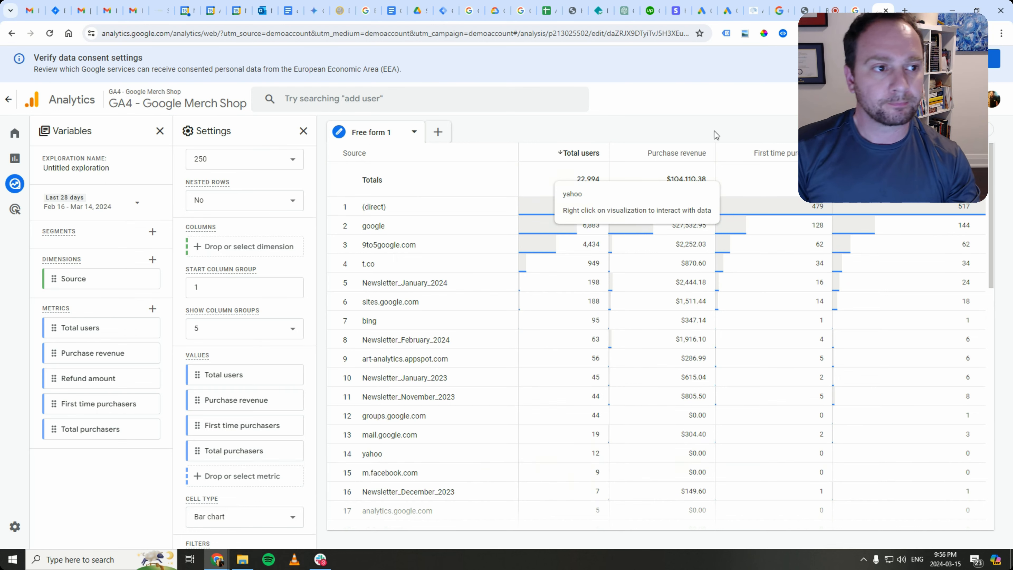
- Remove all value columns and delete the five metrics, from Total purchasers to Total users
left_click(294, 450)
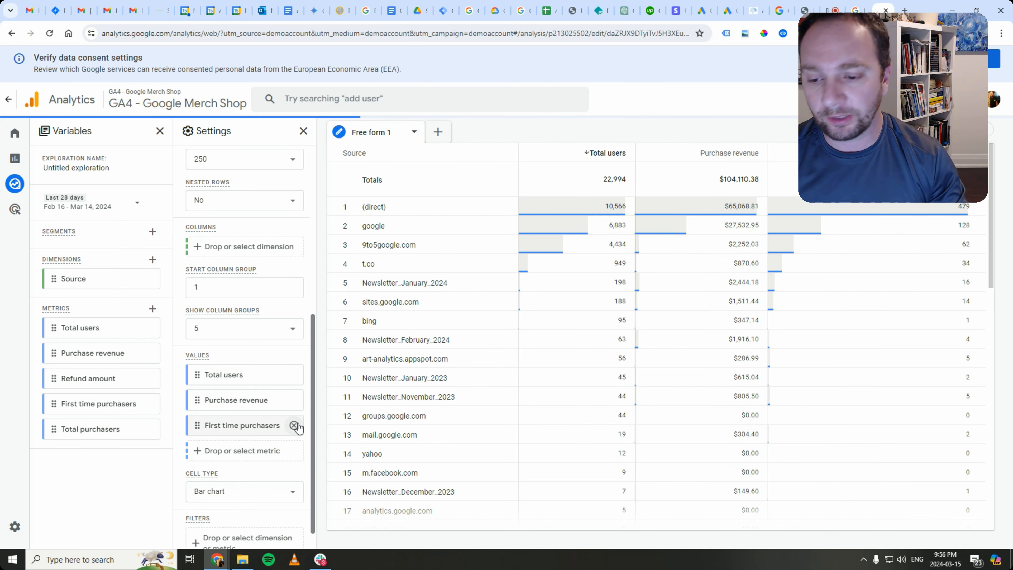
left_click(294, 426)
left_click(294, 400)
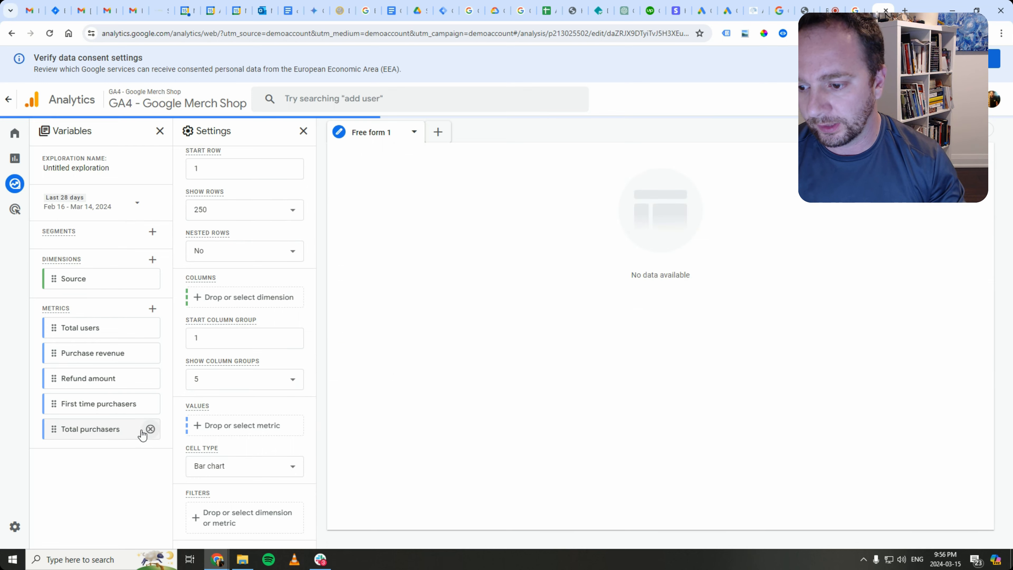
left_click(150, 429)
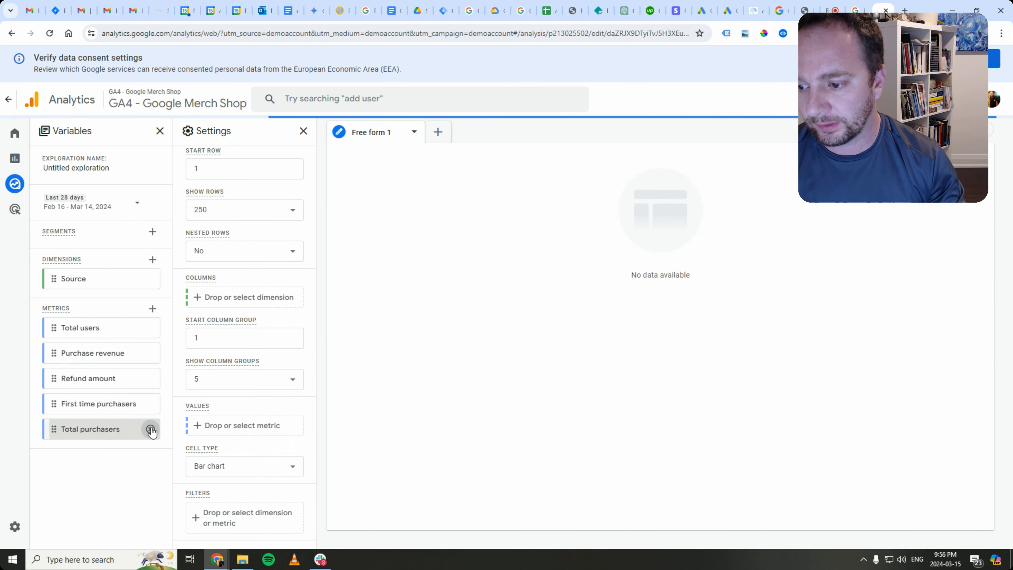
left_click(148, 404)
left_click(152, 379)
left_click(150, 353)
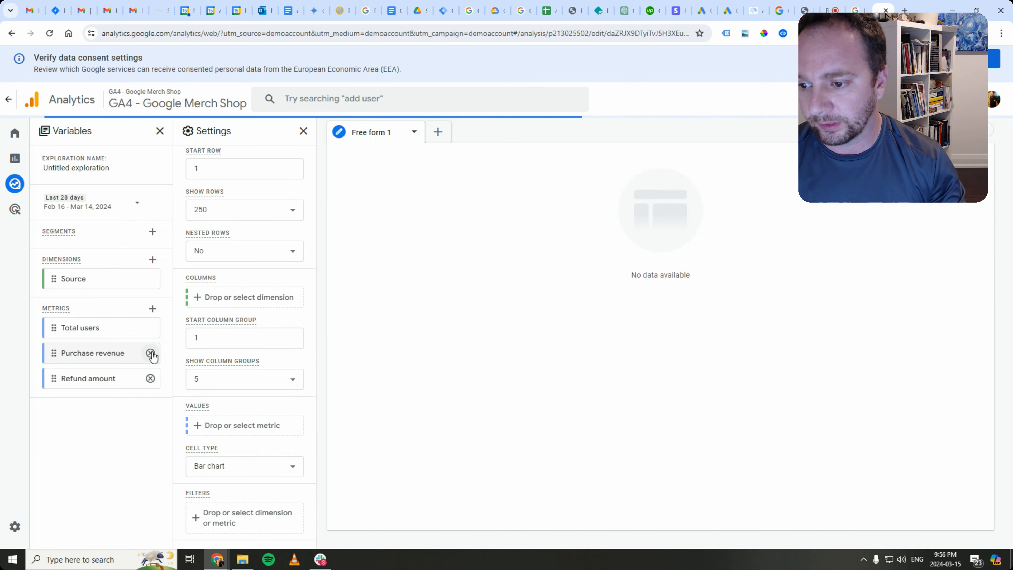
left_click(150, 328)
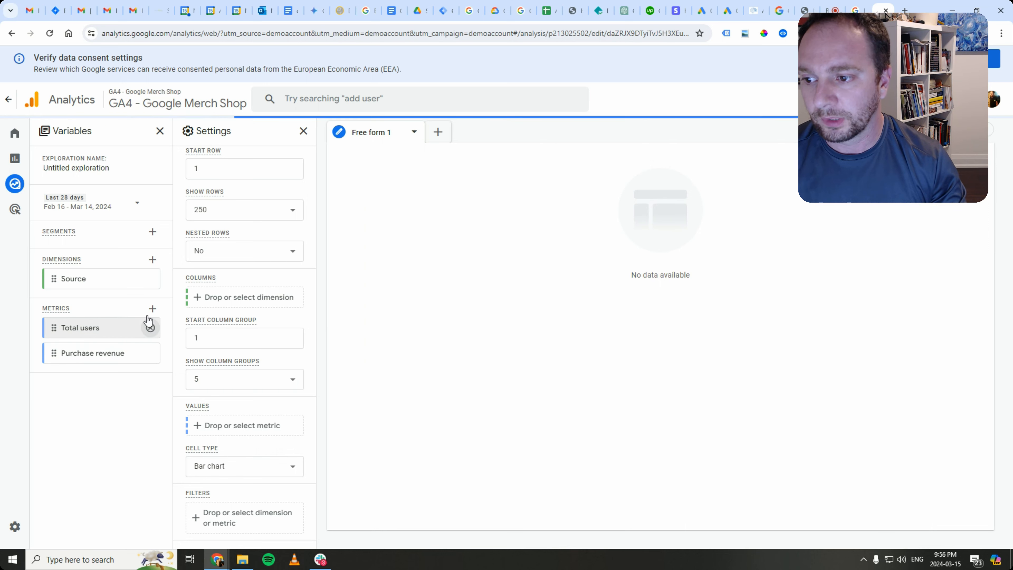
- Remove the Source dimension and its row, then bring up the date range settings
left_click(150, 278)
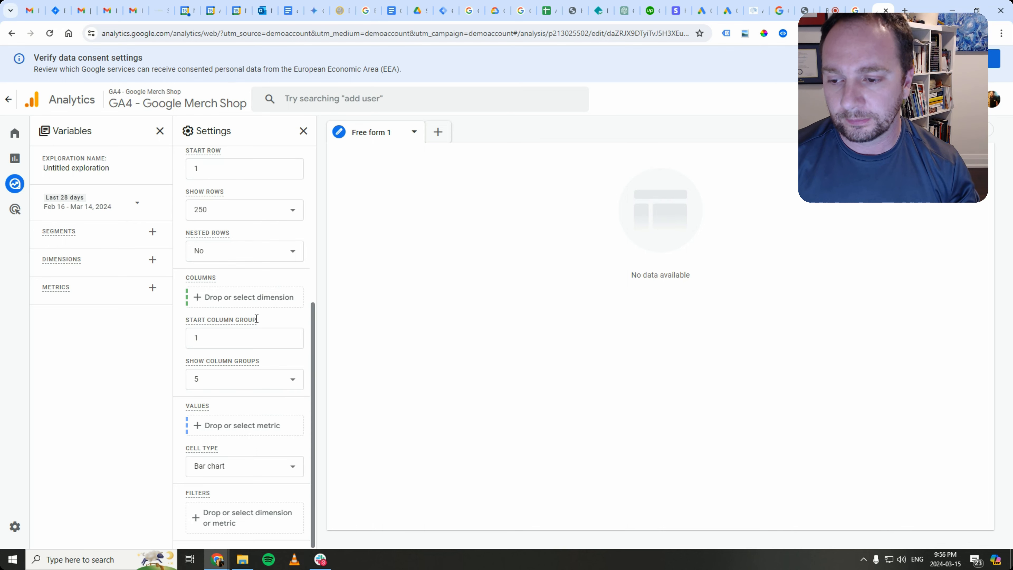
scroll(261, 332, "up", 6)
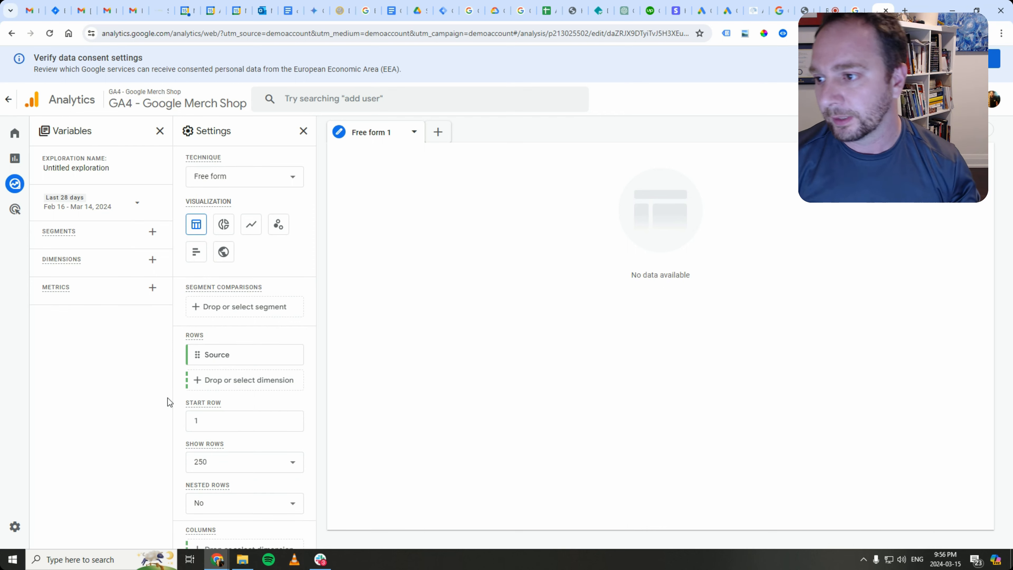
mouse_move(20, 171)
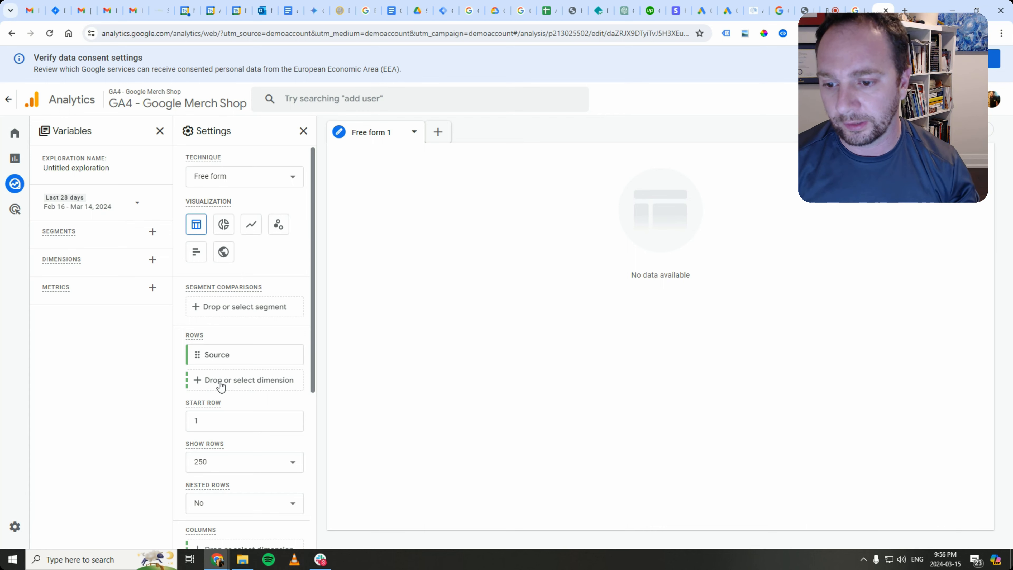
left_click(290, 354)
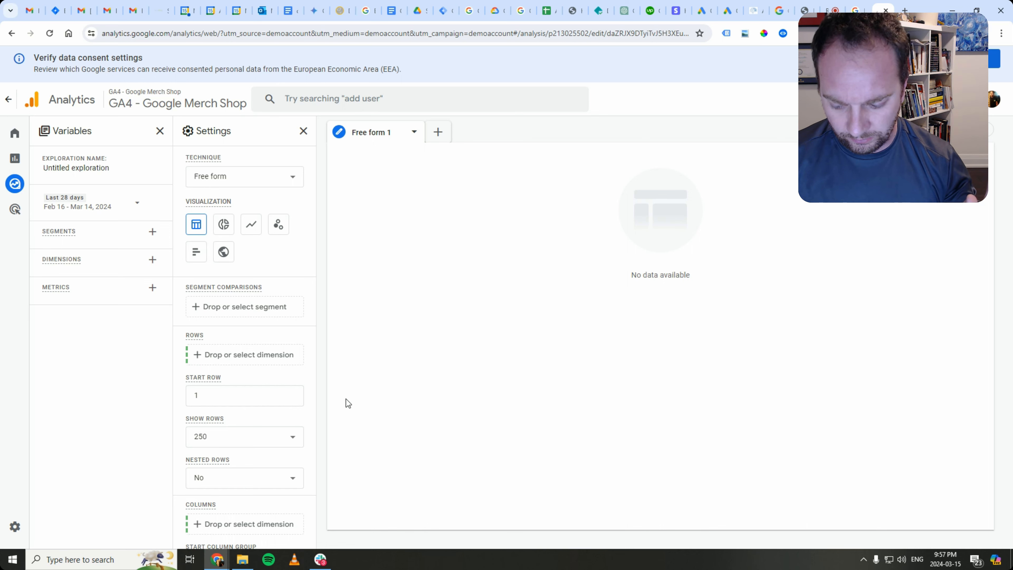
left_click(128, 205)
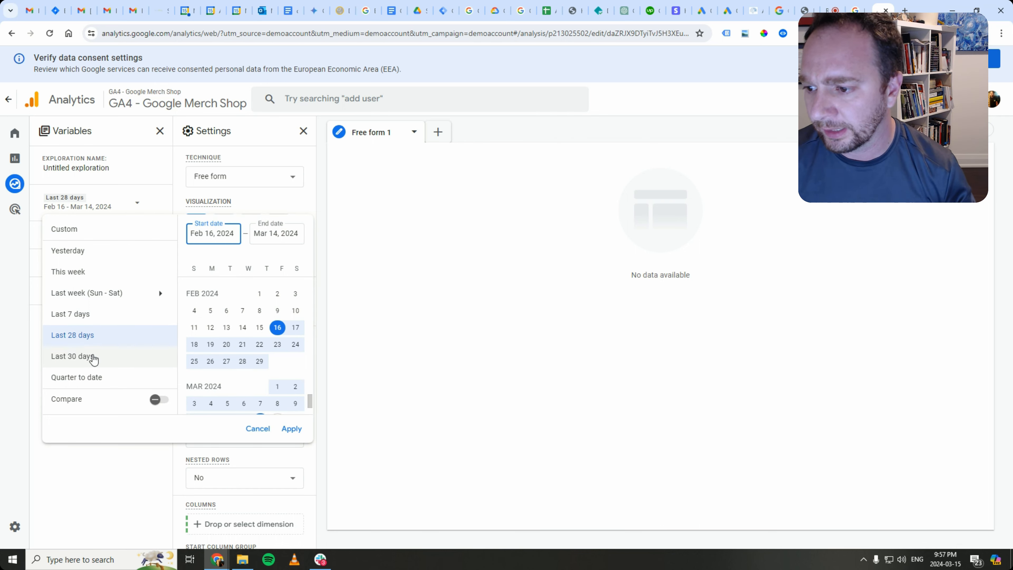
- Apply a custom date range from Jan 15, 2023 to Mar 14, 2024
scroll(231, 339, "up", 8)
scroll(231, 339, "up", 15)
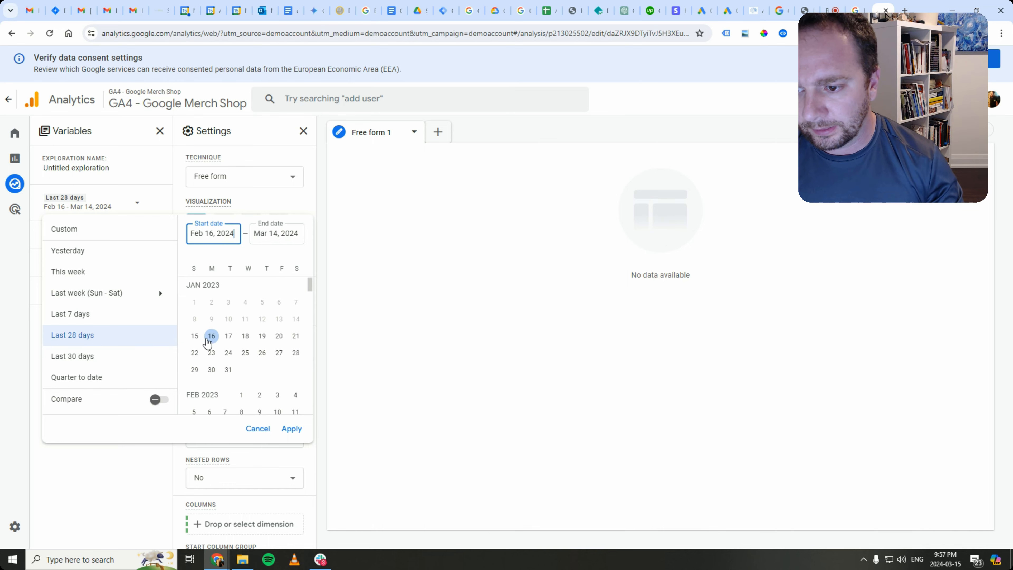
left_click(195, 336)
scroll(227, 329, "down", 6)
scroll(227, 329, "down", 15)
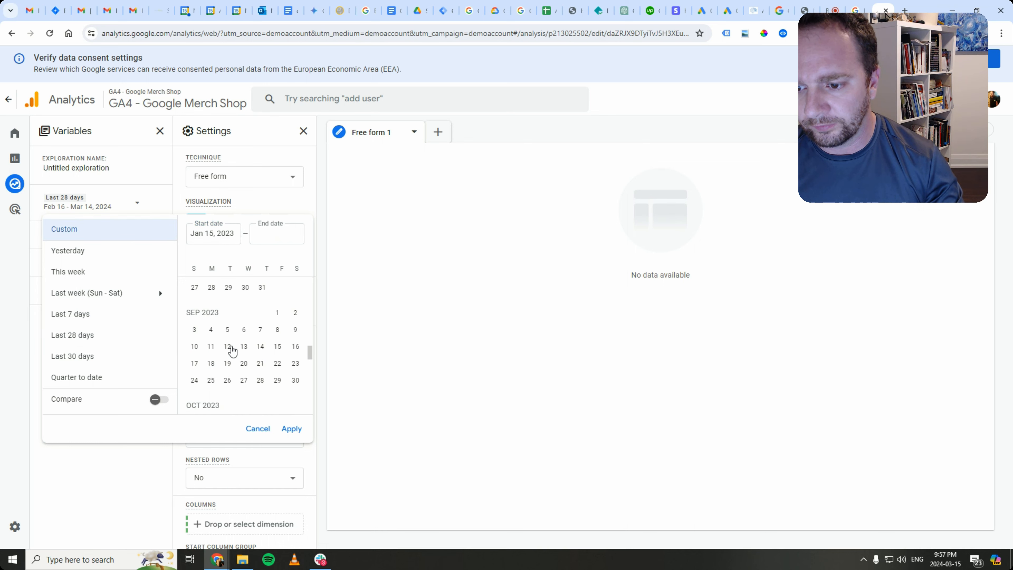
left_click(260, 355)
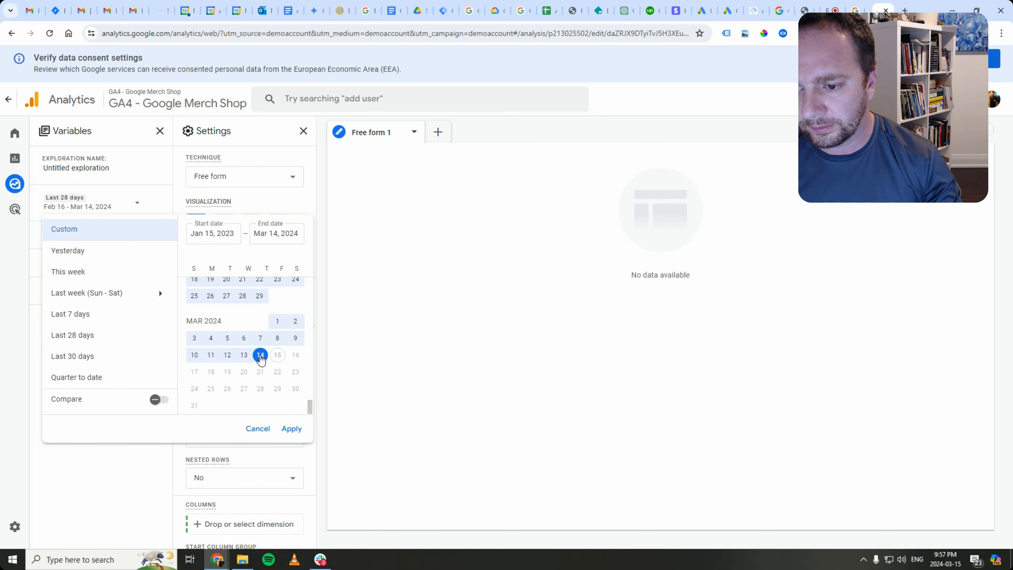
left_click(292, 428)
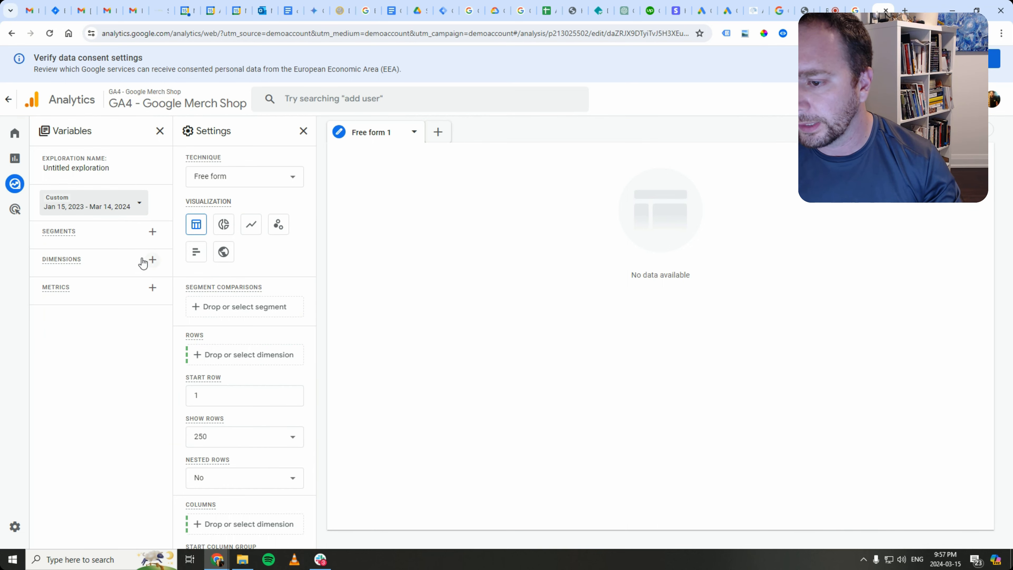
- Search 'google ads' and import the query, keyword text, campaign and account name dimensions
left_click(153, 260)
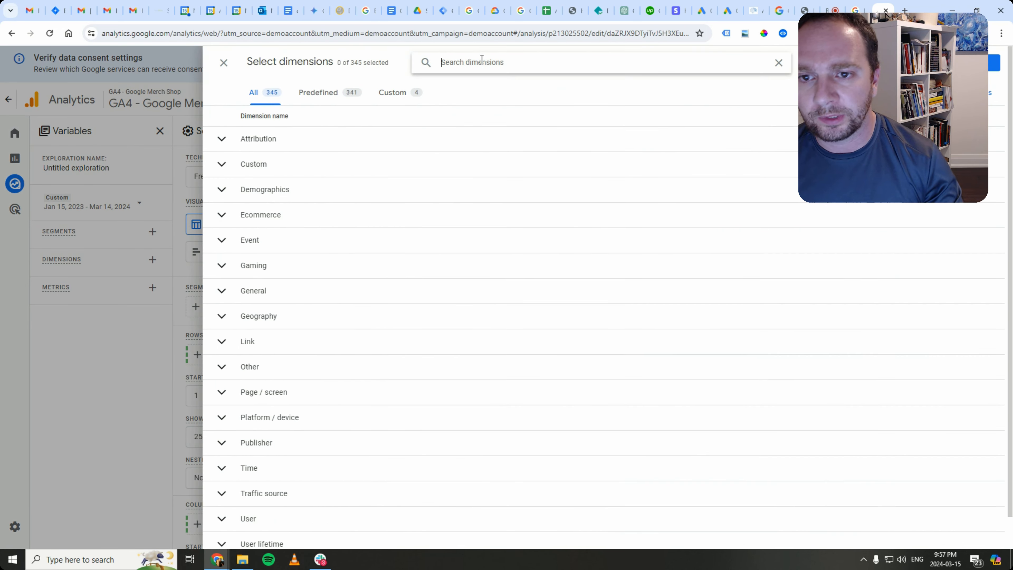
type("google ads")
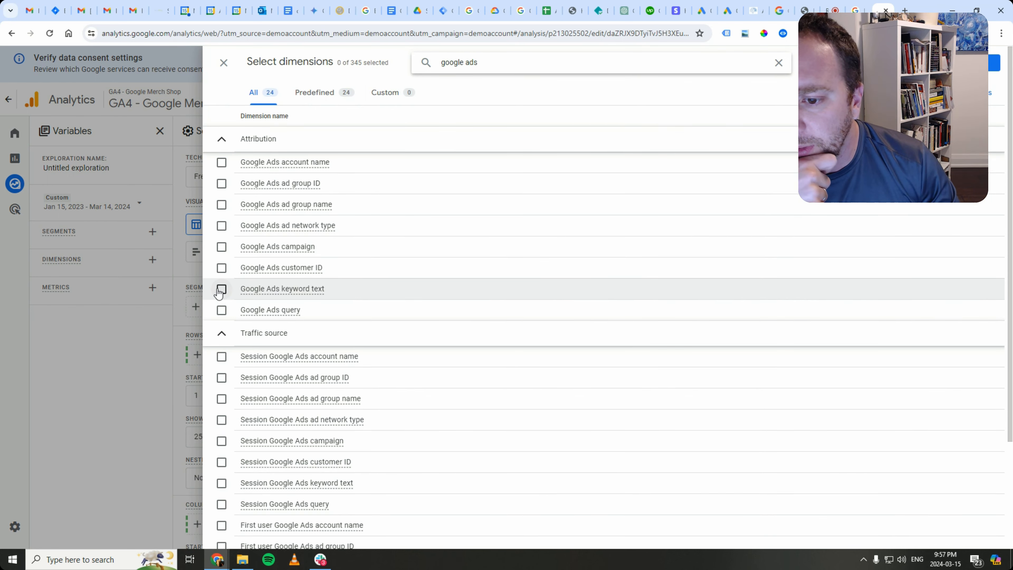
left_click(222, 310)
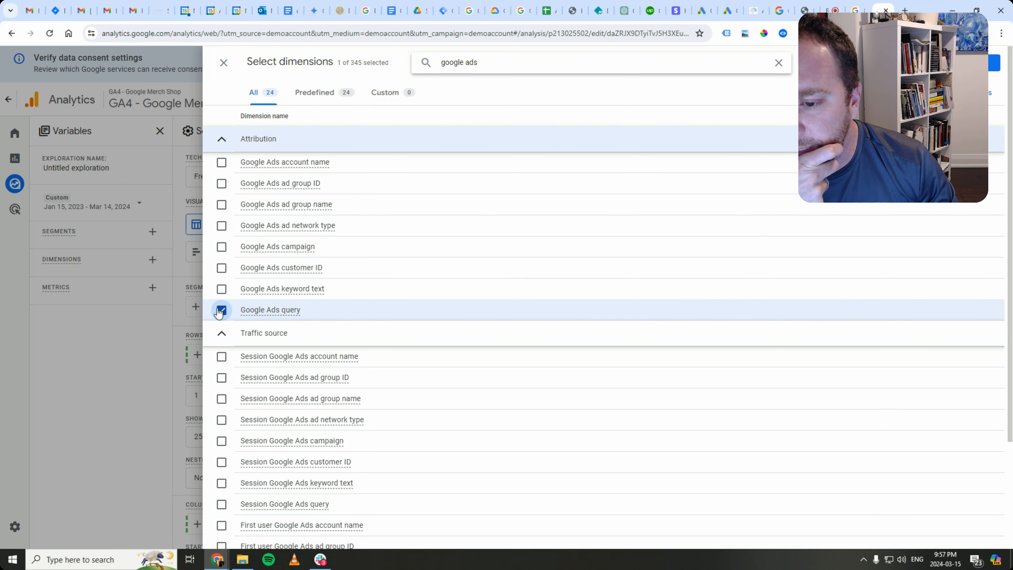
left_click(221, 291)
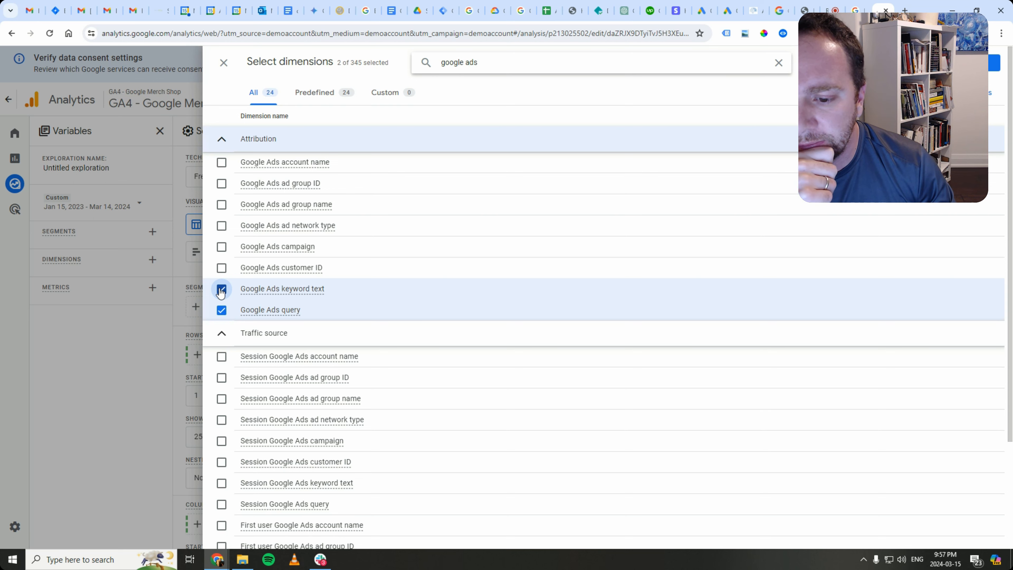
left_click(221, 246)
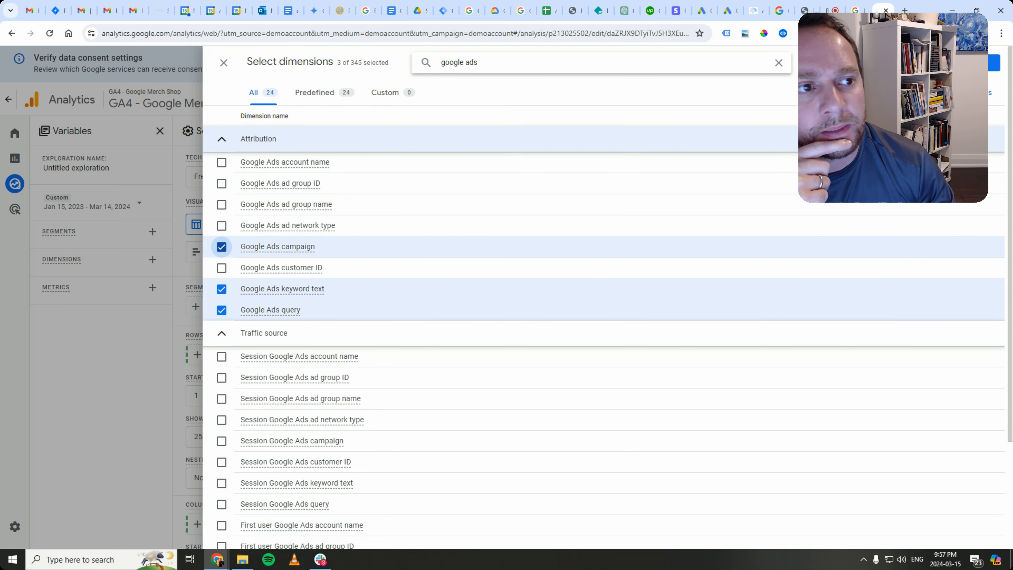
left_click(221, 164)
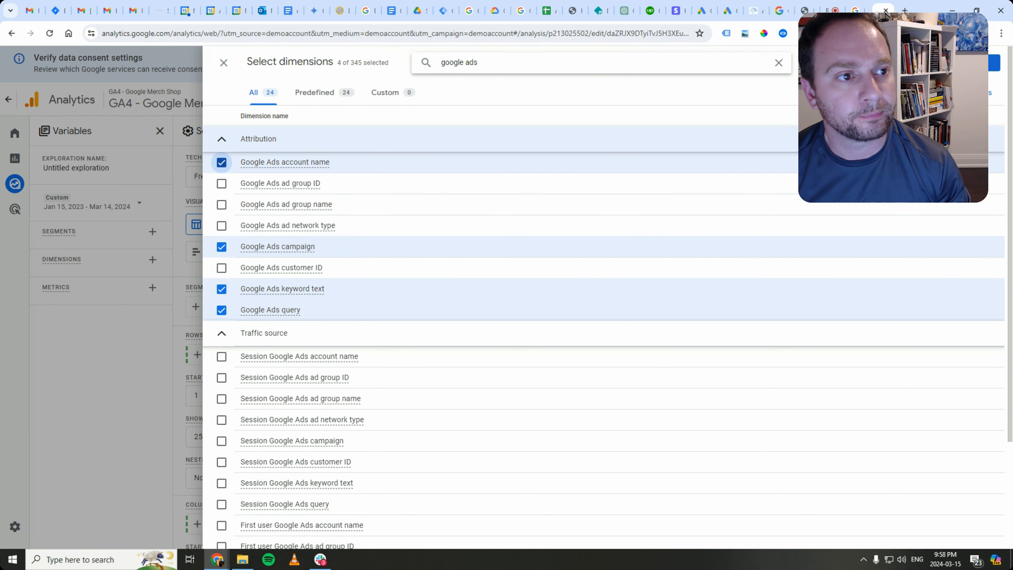
left_click(975, 63)
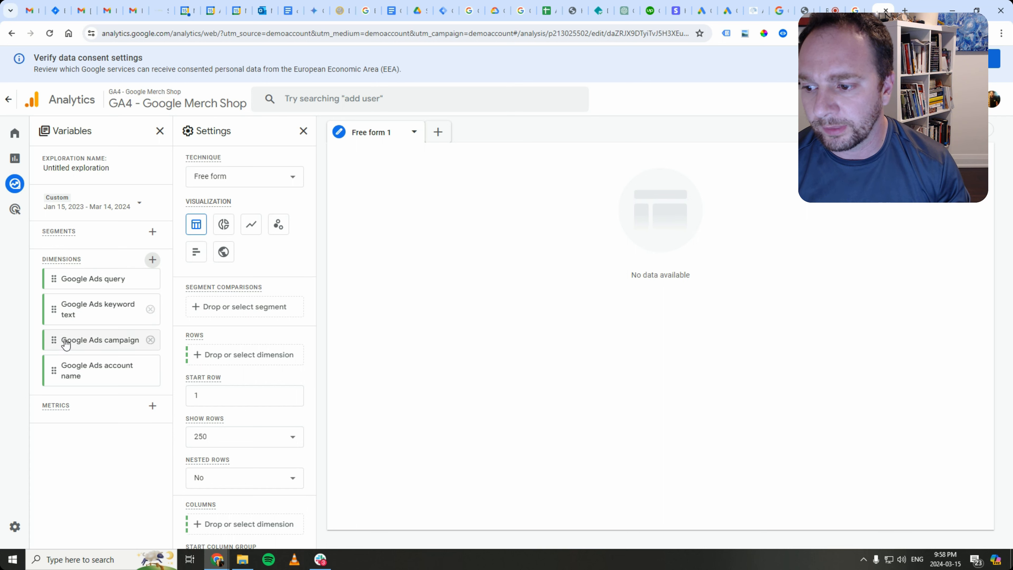
- Add Google Ads account name and Google Ads campaign as the first two table rows
left_click_drag(52, 379, 201, 361)
left_click(200, 361)
left_click(137, 420)
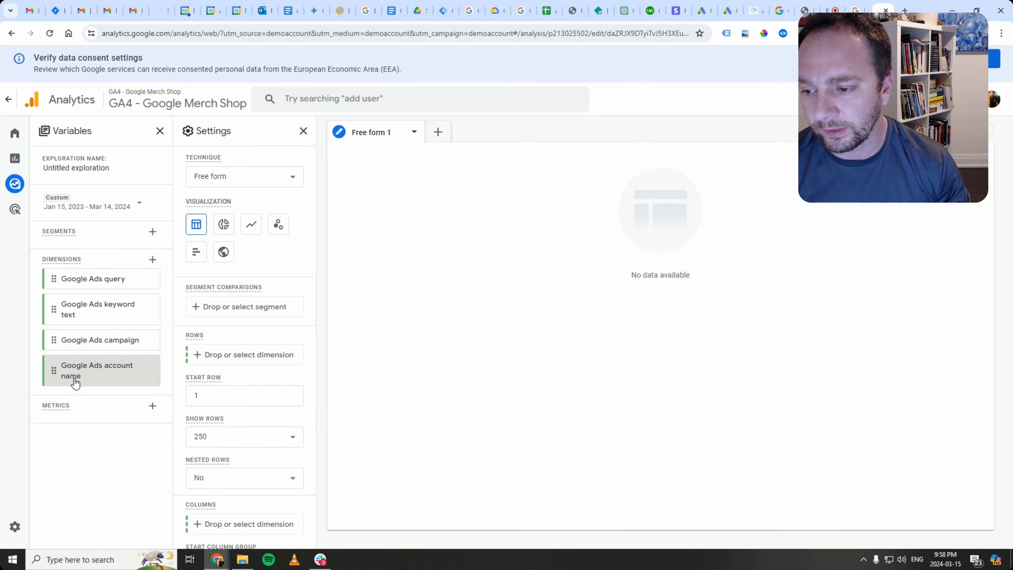
left_click(202, 354)
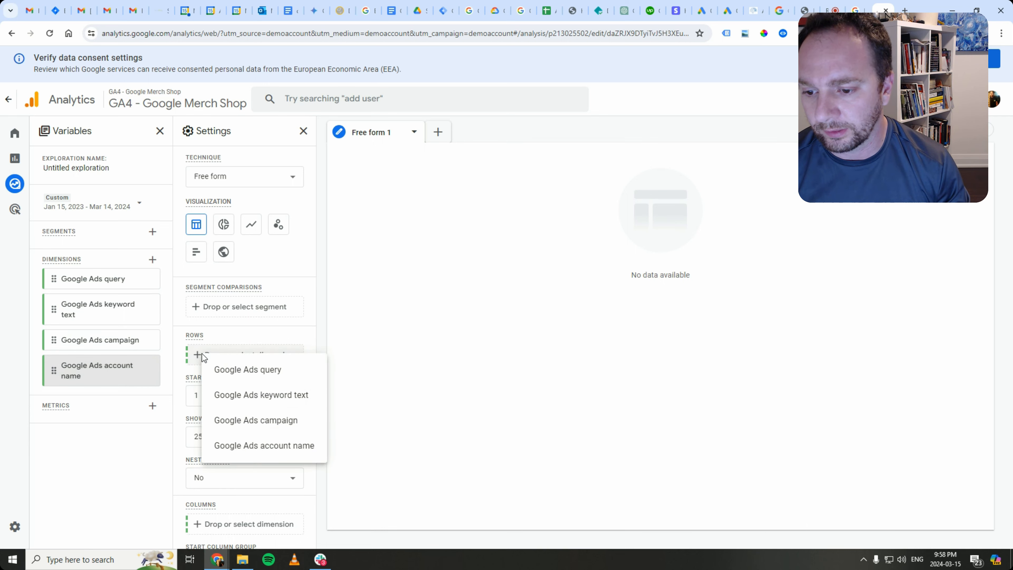
left_click(238, 446)
left_click(209, 389)
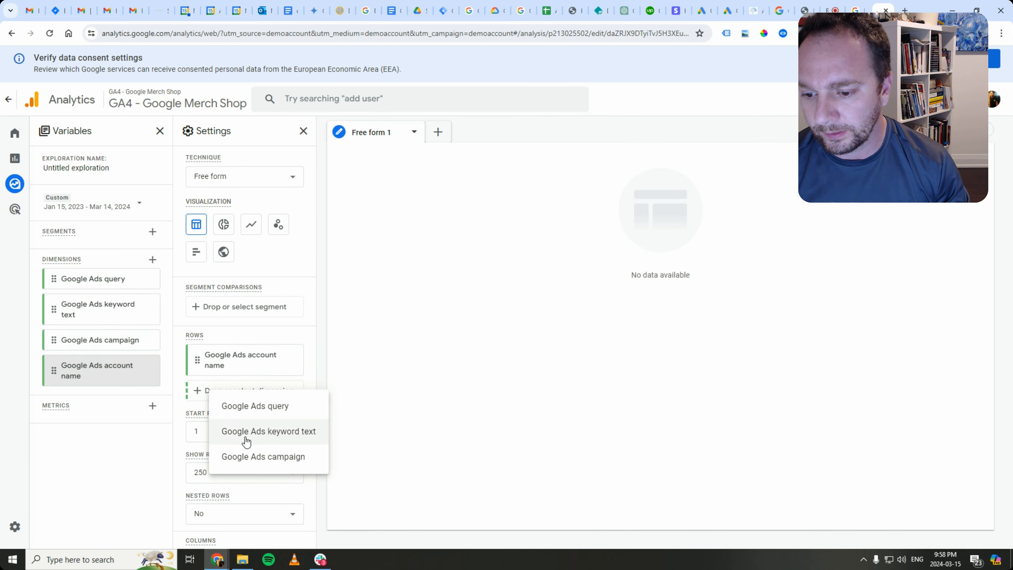
left_click(253, 458)
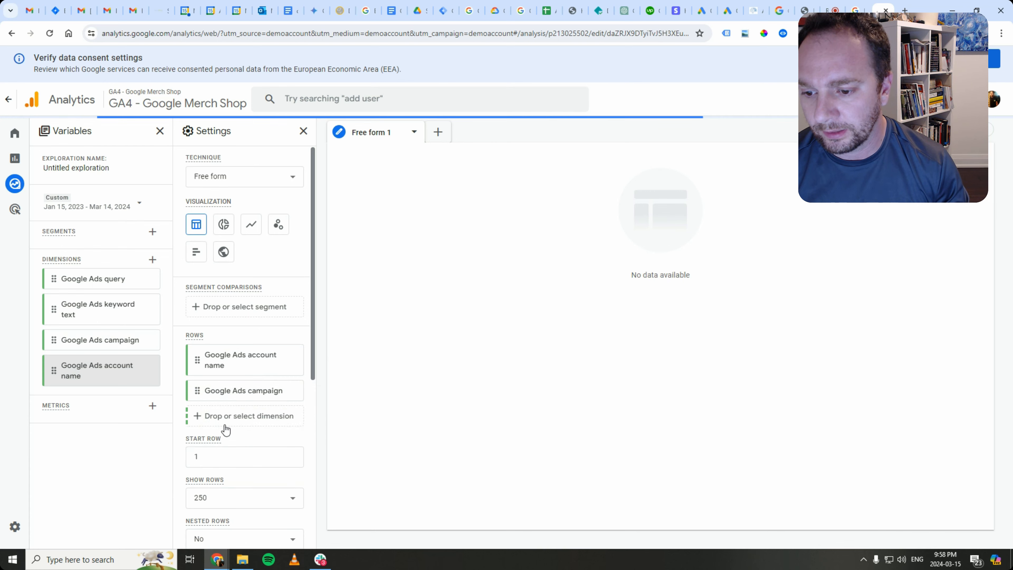
- Import Google Ads ad group name and add it as the third row
left_click(152, 259)
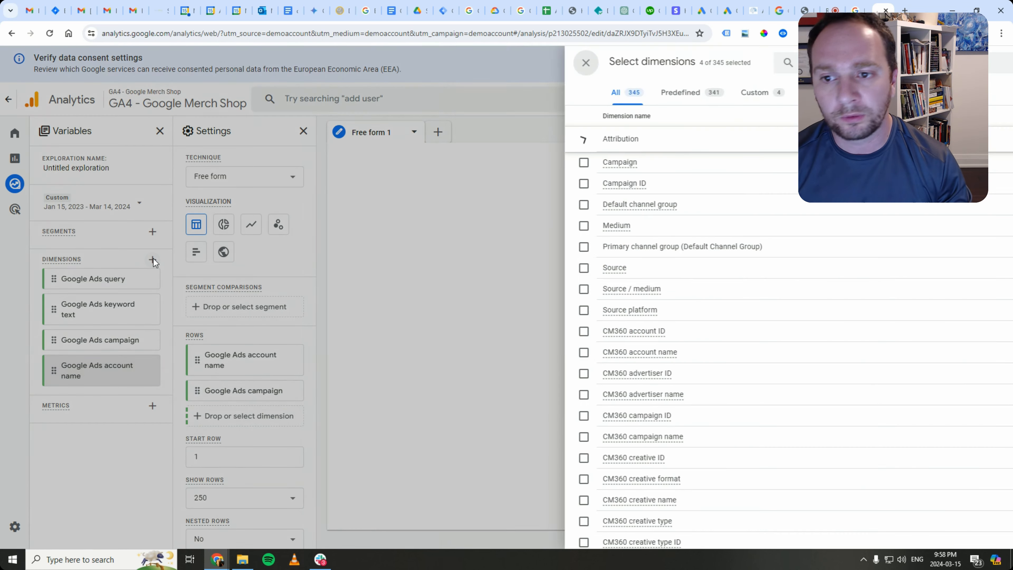
type("google ads")
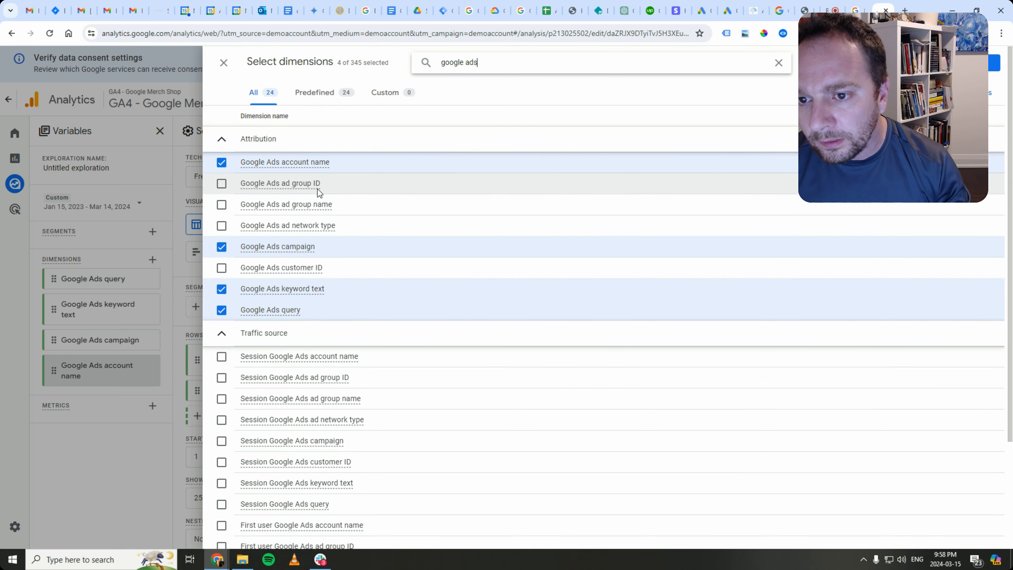
left_click(221, 205)
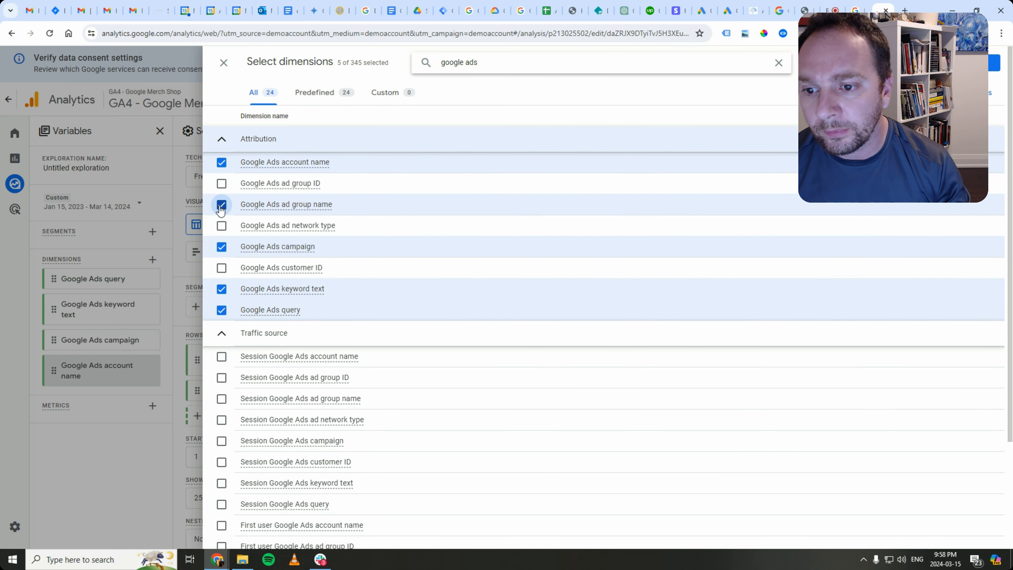
left_click(994, 63)
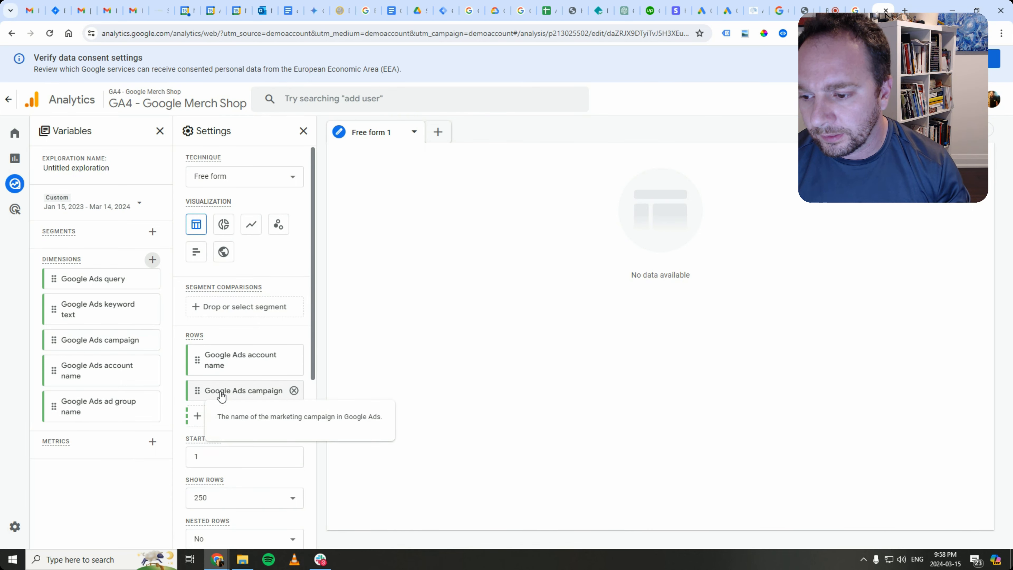
mouse_move(28, 416)
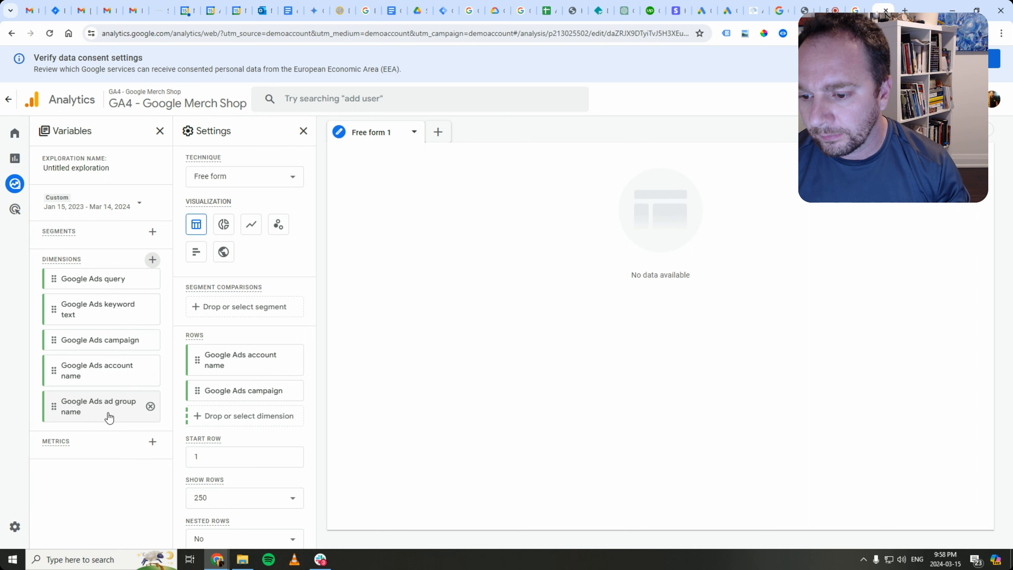
left_click(245, 415)
left_click(301, 481)
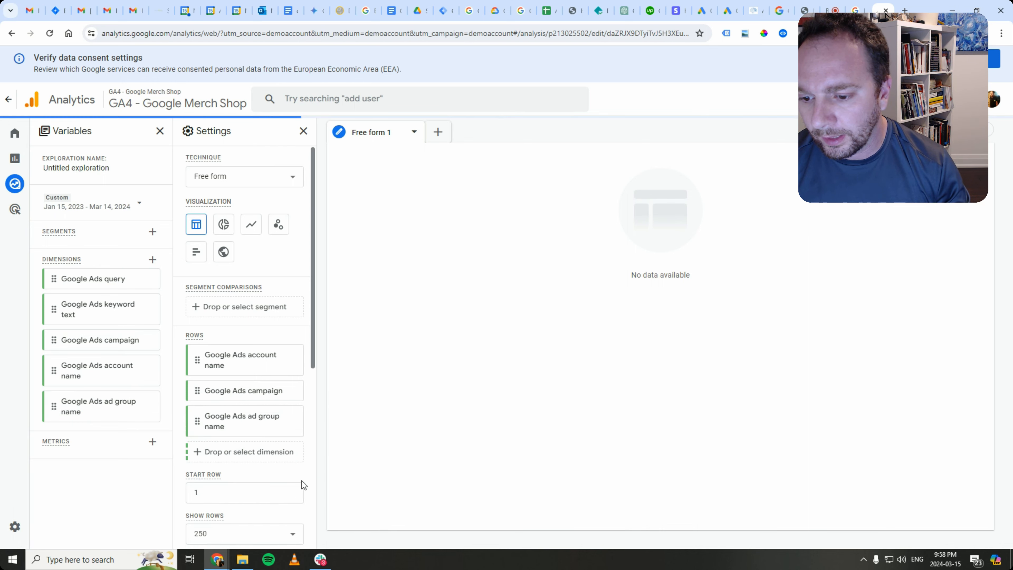
left_click(207, 454)
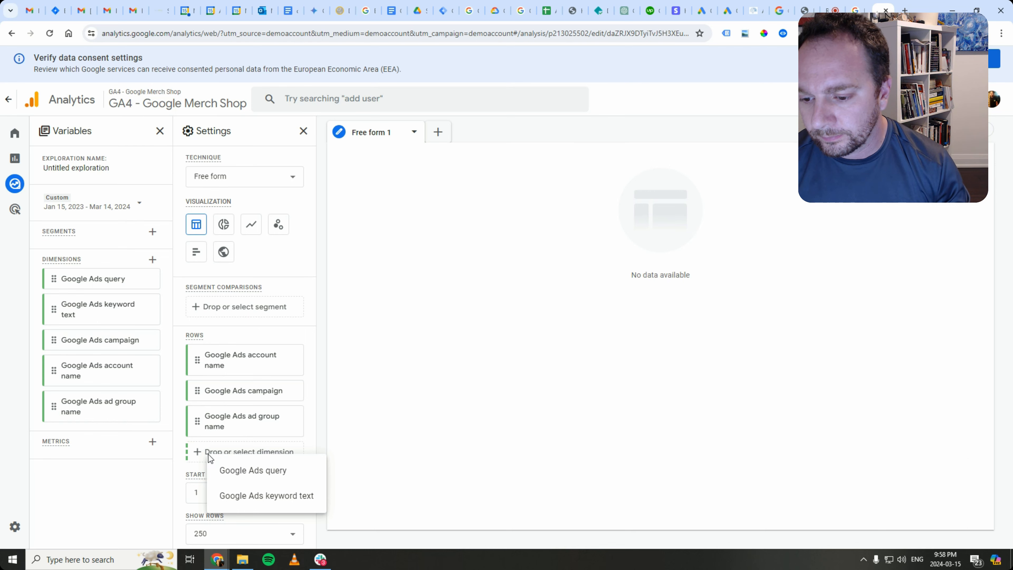
left_click(153, 260)
left_click(571, 59)
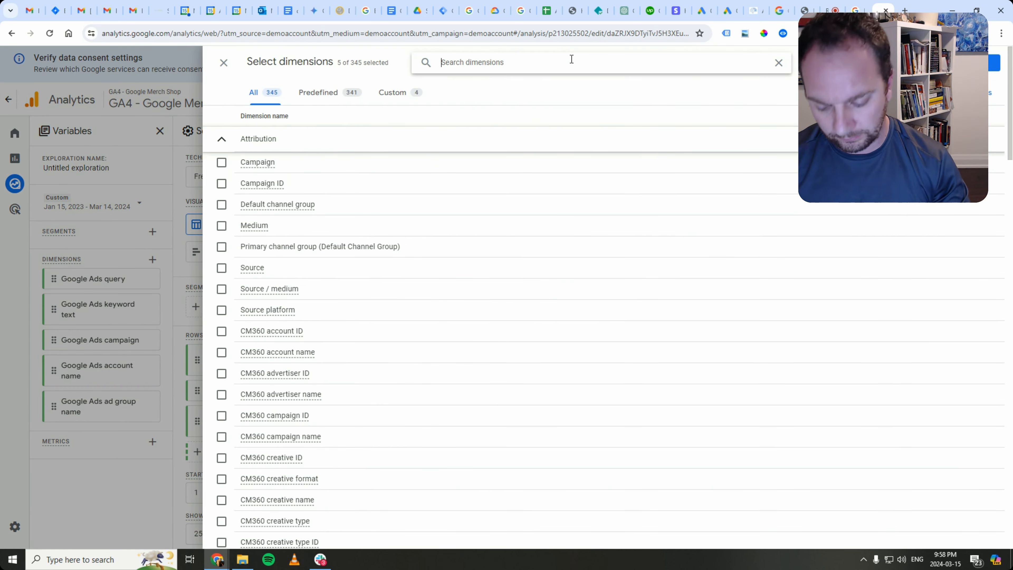
type("google")
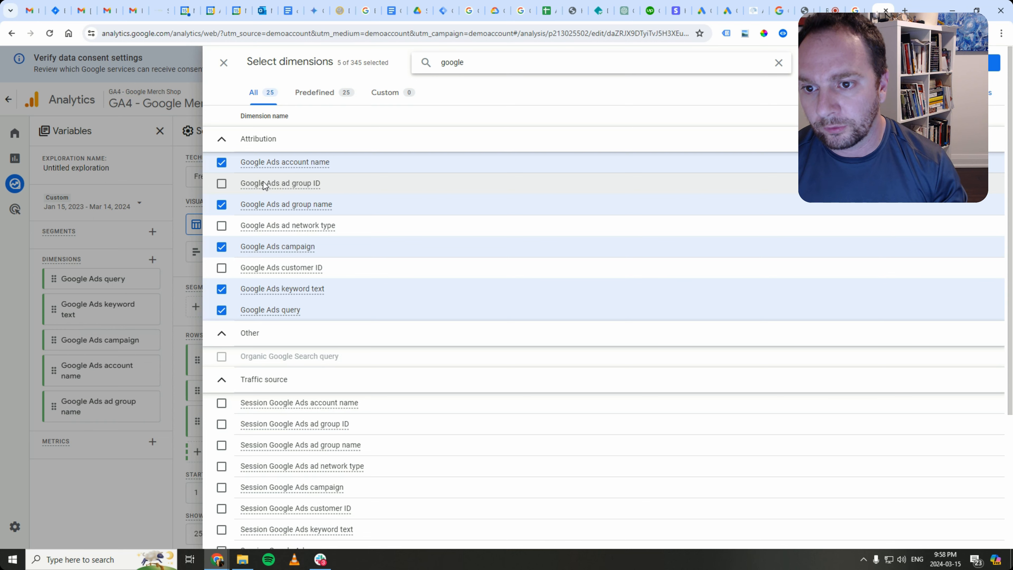
mouse_move(266, 180)
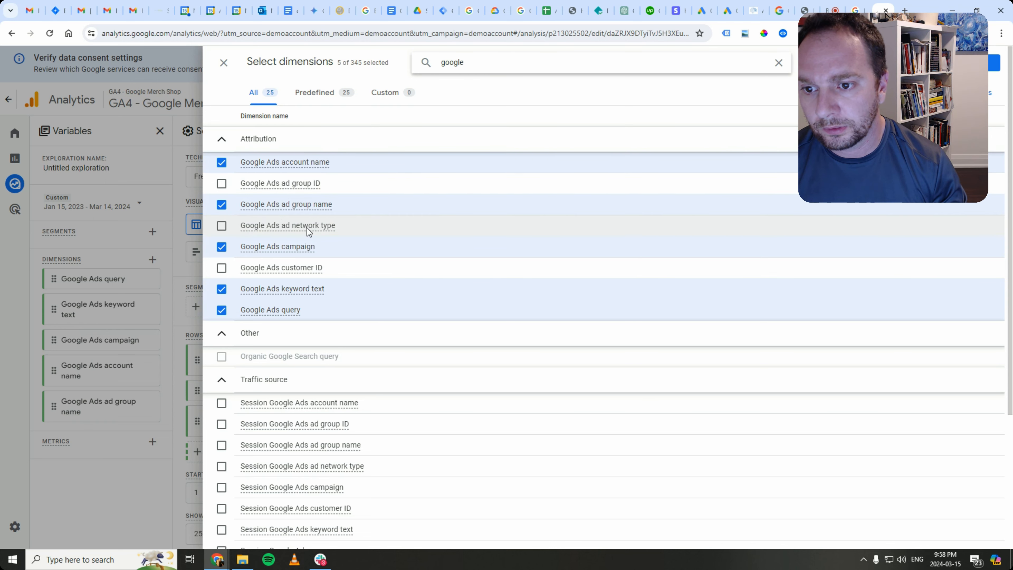
mouse_move(307, 228)
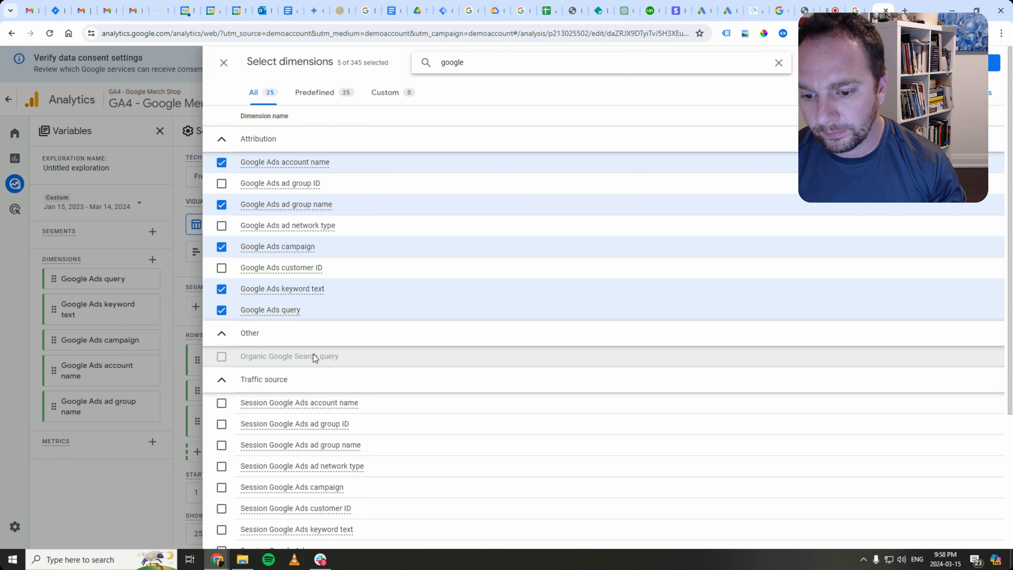
scroll(313, 354, "down", 3)
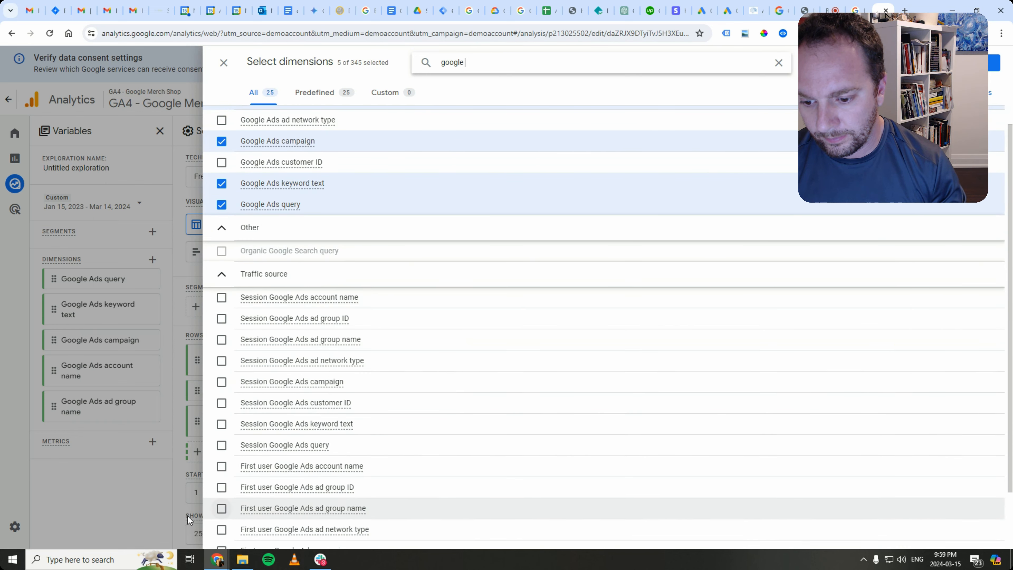
left_click(120, 507)
left_click(216, 451)
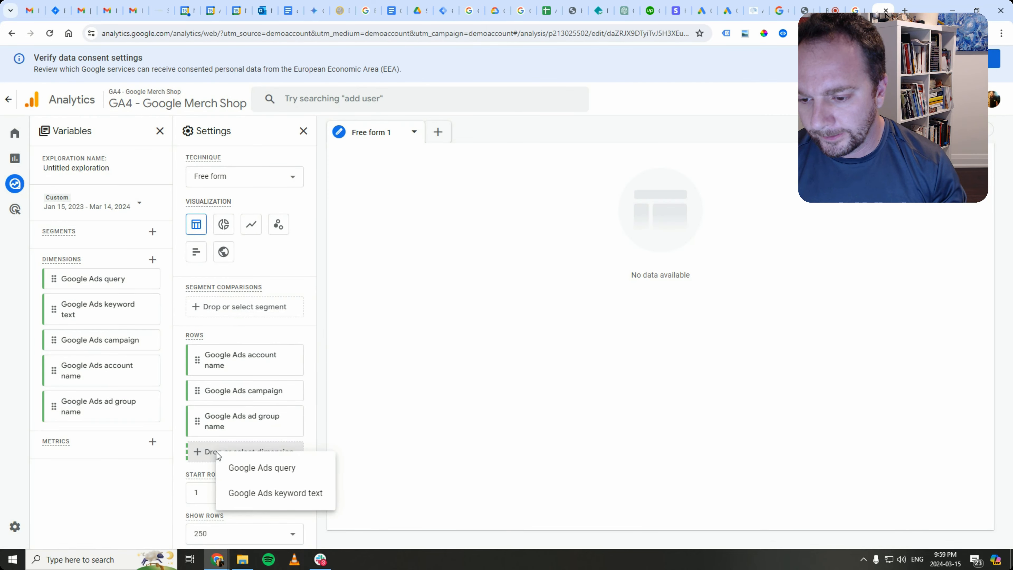
- Add Google Ads query and Google Ads keyword text as the fourth and fifth rows
left_click(244, 473)
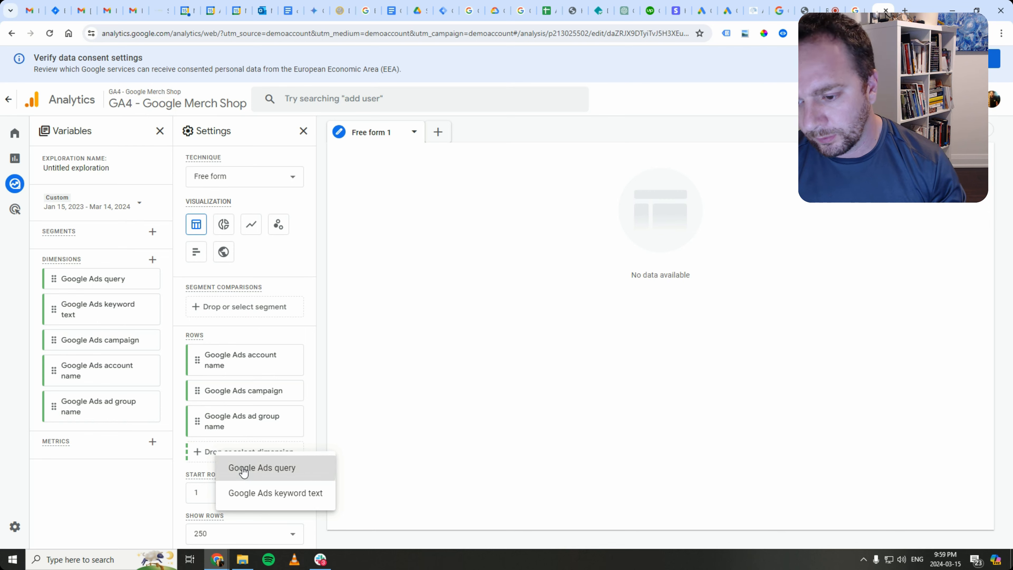
left_click(240, 477)
left_click(271, 495)
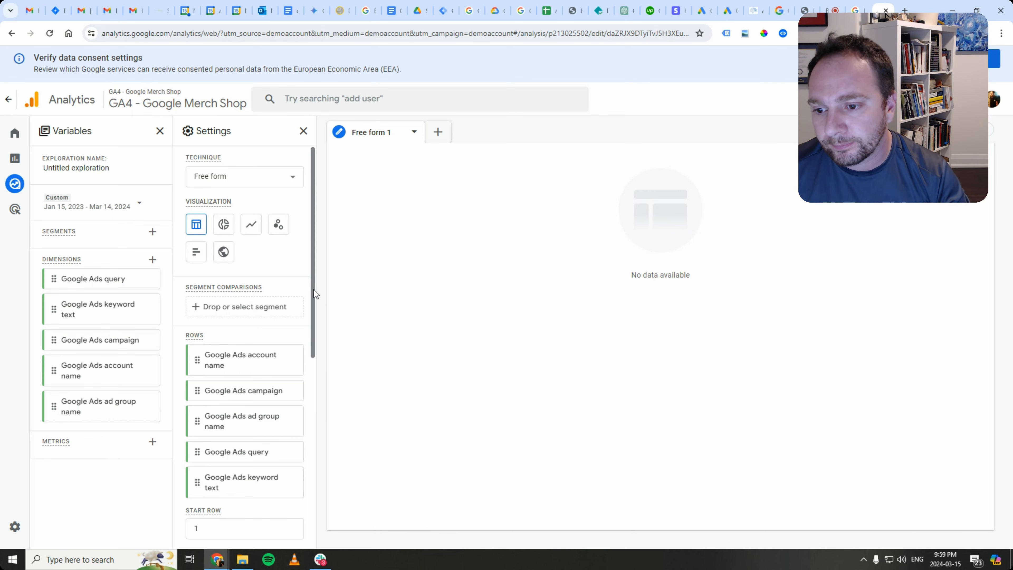
left_click_drag(313, 289, 307, 355)
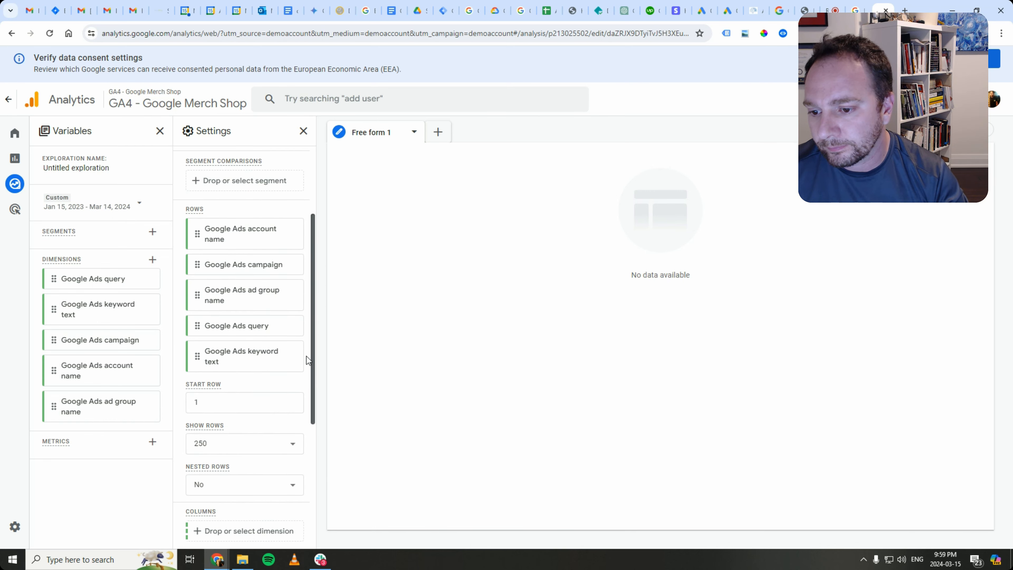
scroll(235, 426, "down", 5)
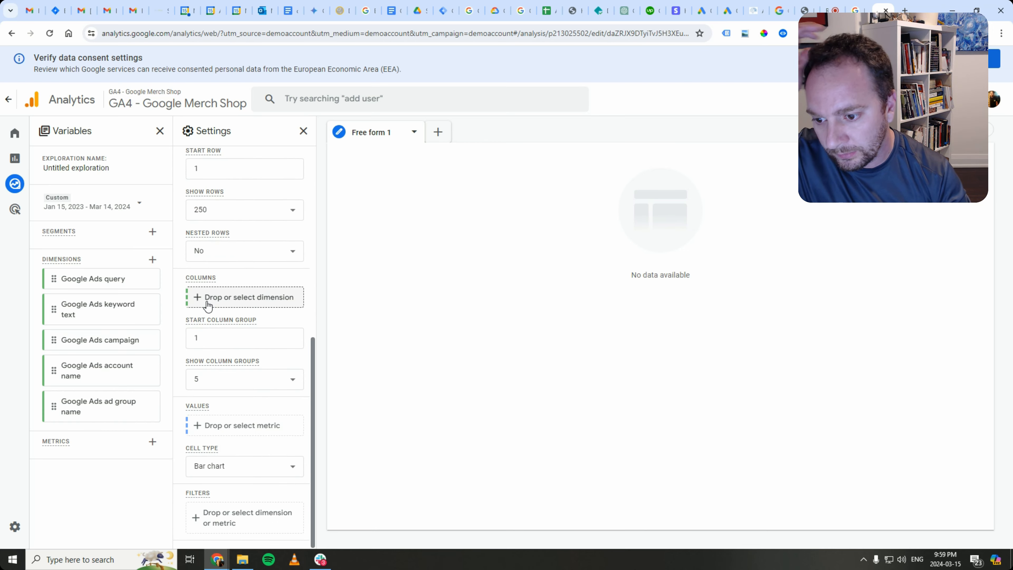
scroll(226, 319, "up", 7)
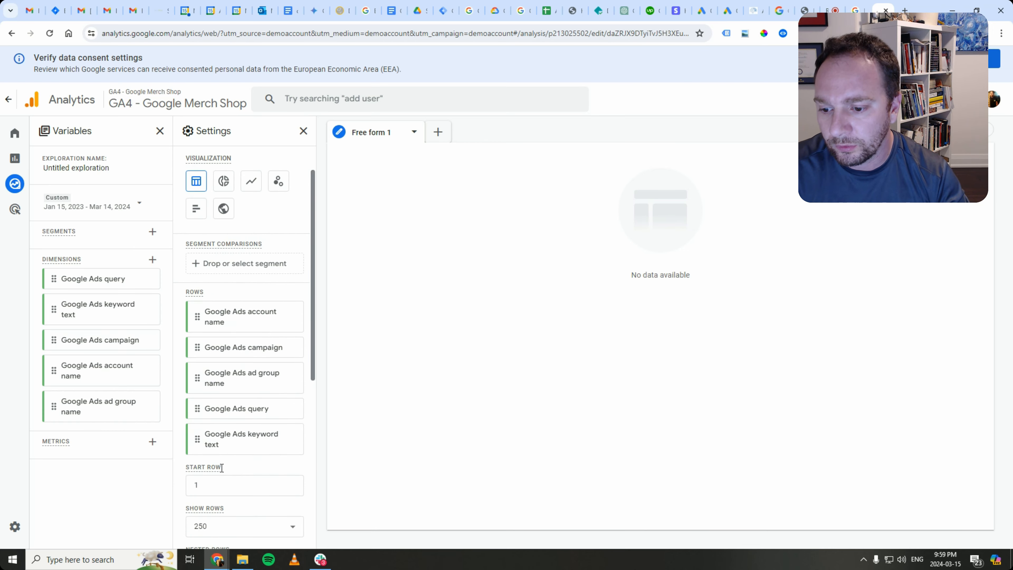
scroll(221, 468, "down", 5)
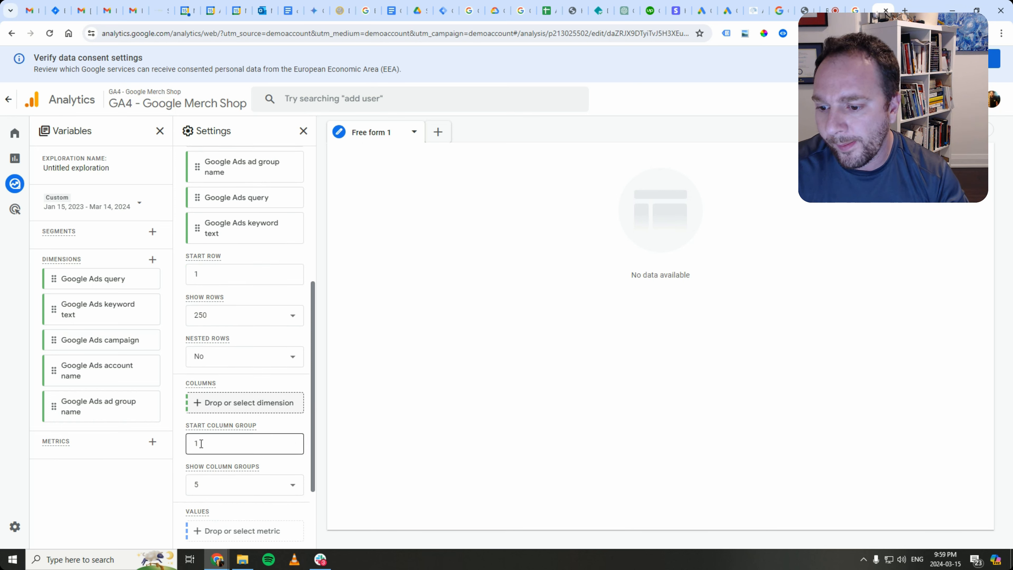
scroll(223, 416, "down", 3)
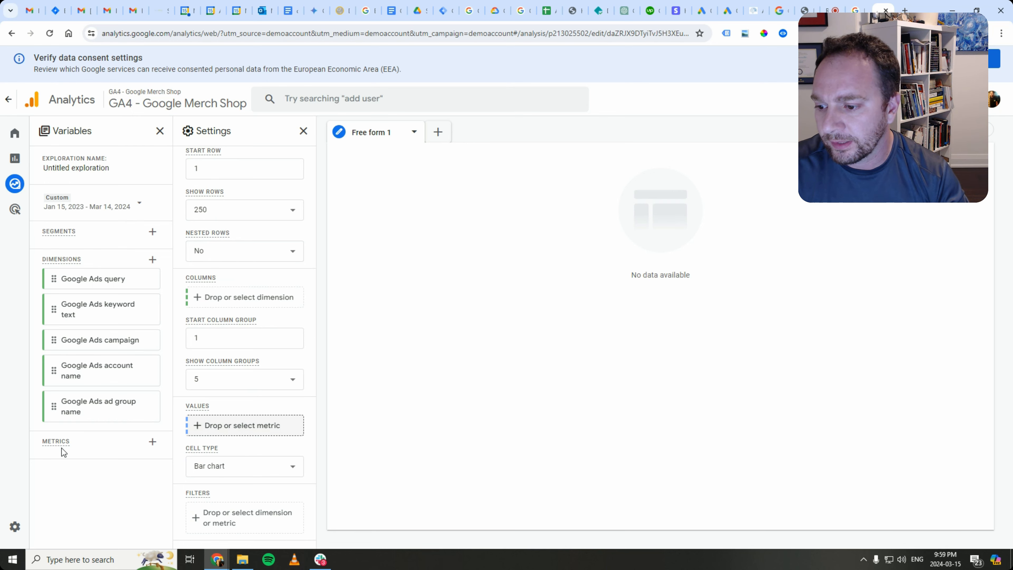
- Import Active users via an 'active' search and set it as the table's value
left_click(153, 441)
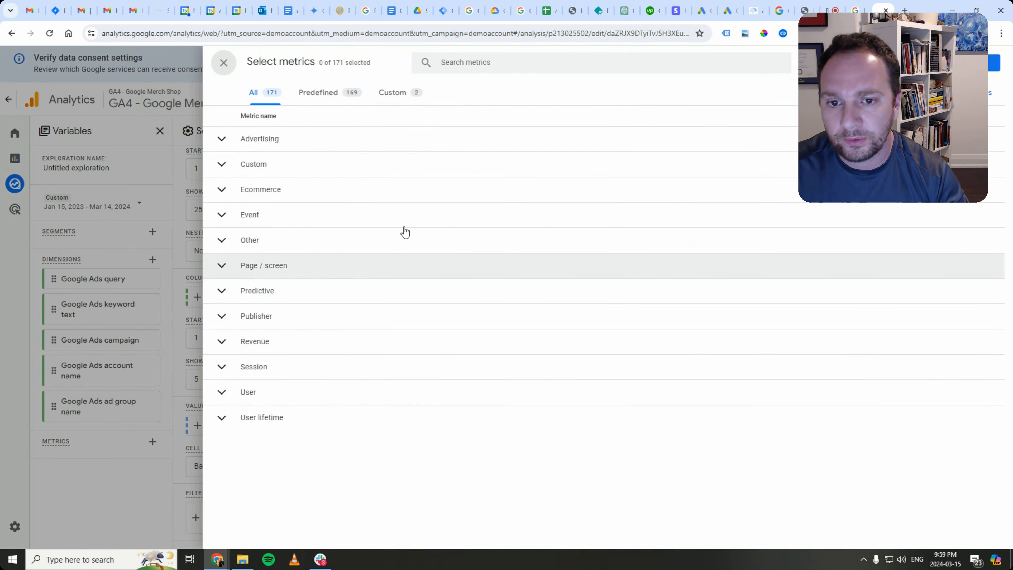
left_click(463, 66)
type("active")
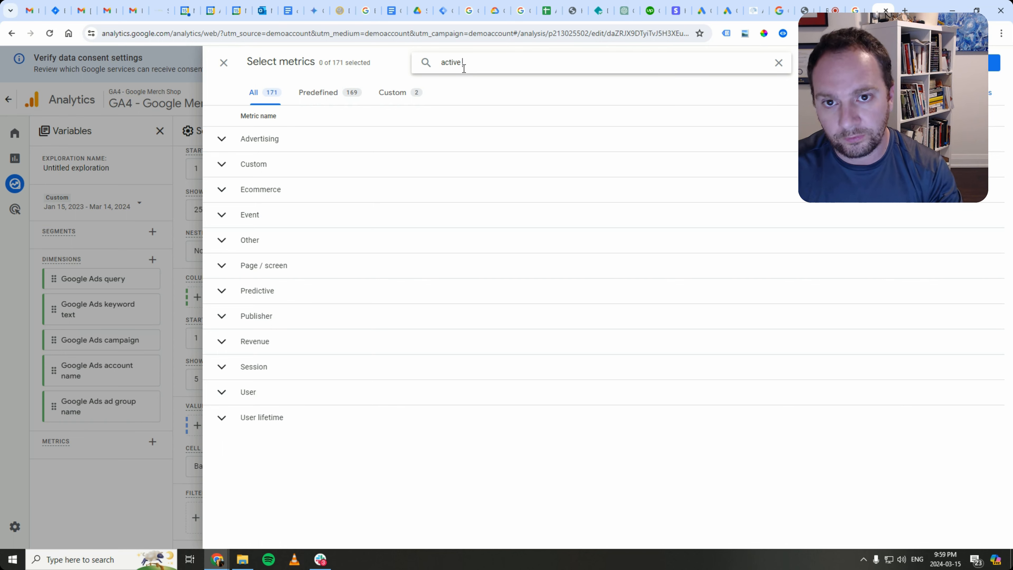
left_click(221, 163)
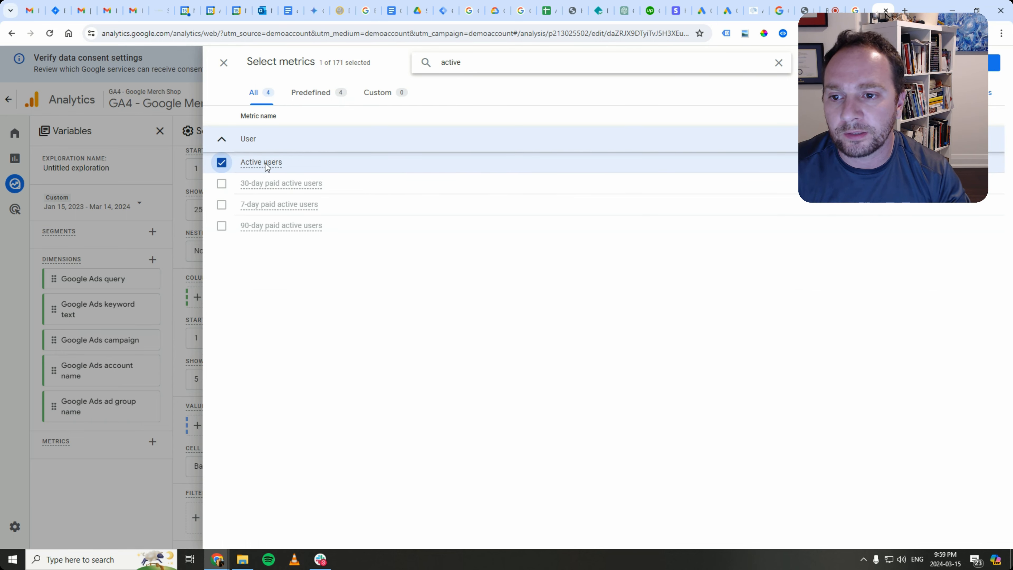
mouse_move(267, 167)
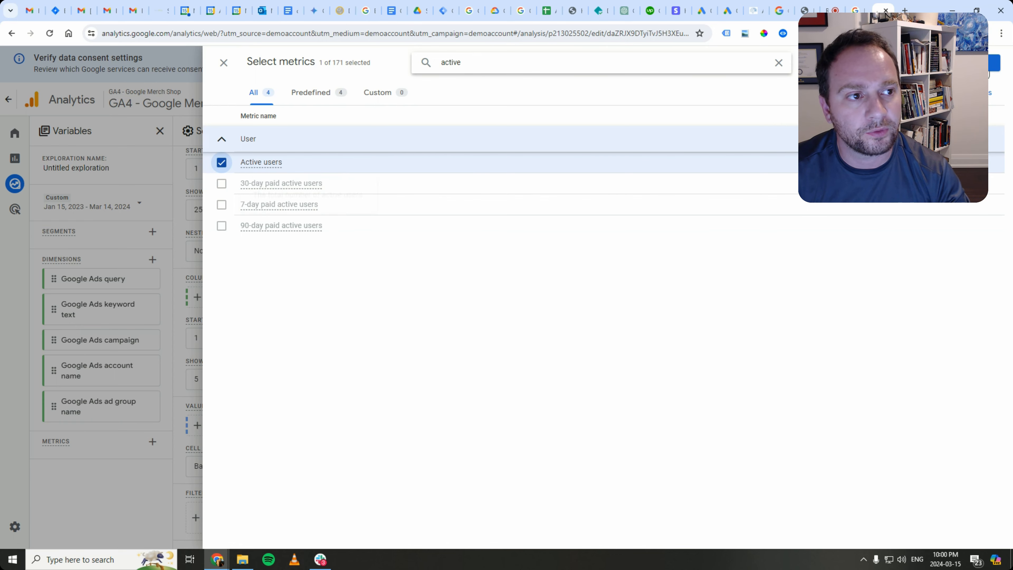
left_click(984, 66)
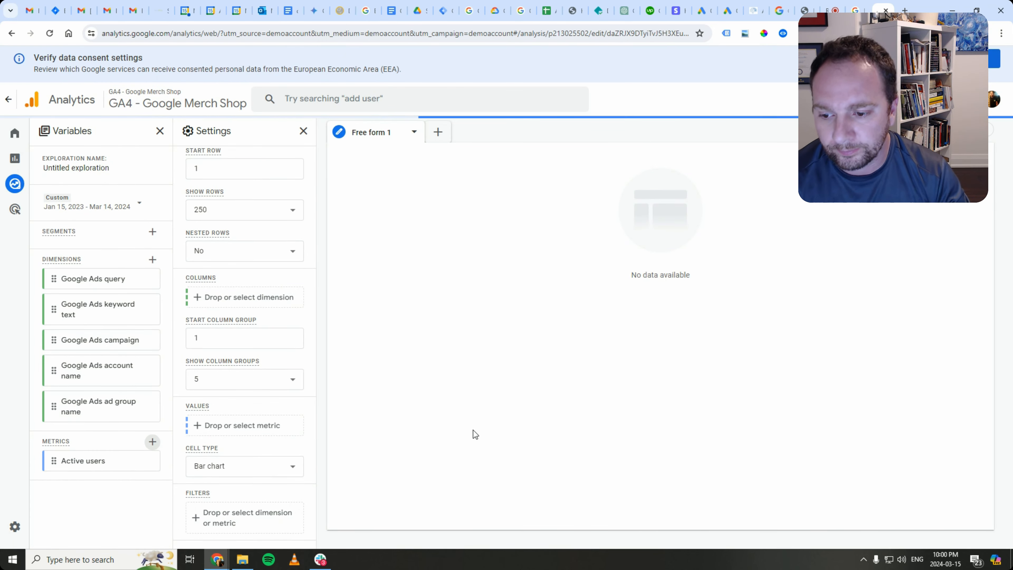
left_click(244, 431)
left_click(260, 438)
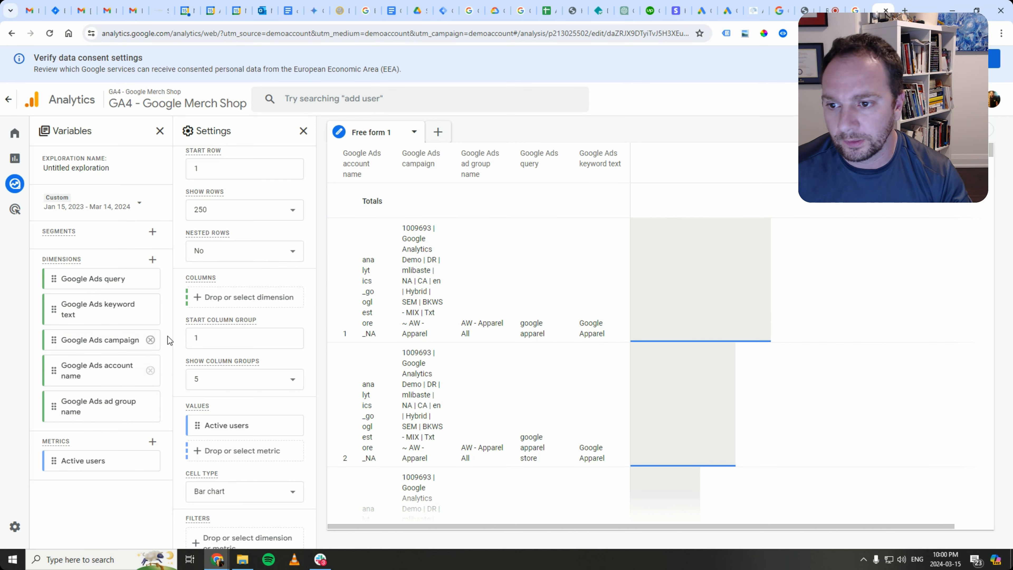
- Remove all five row dimensions: account name, ad group name, campaign, keyword text and query
scroll(206, 296, "up", 3)
scroll(206, 295, "up", 4)
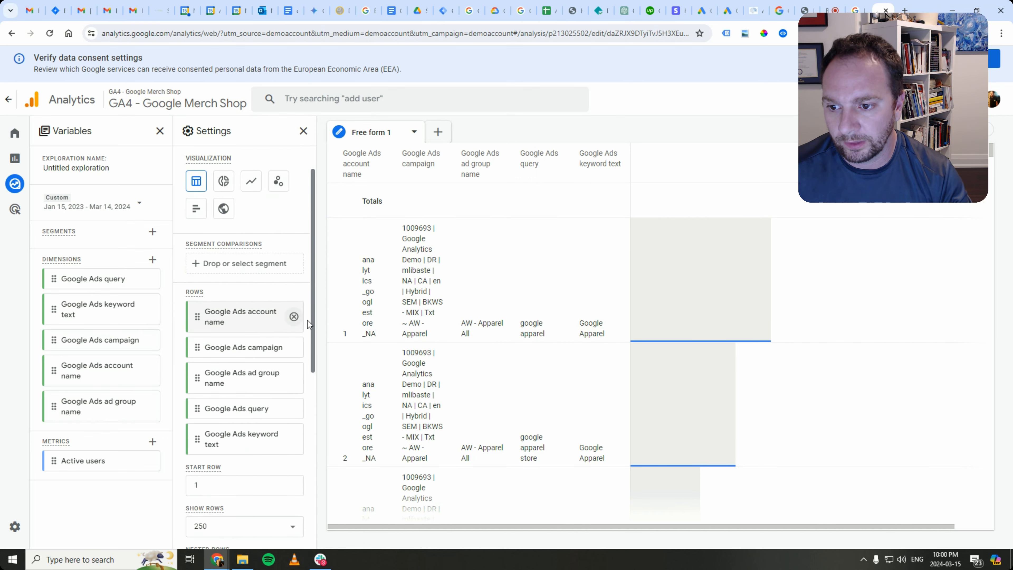
left_click(294, 318)
left_click(295, 342)
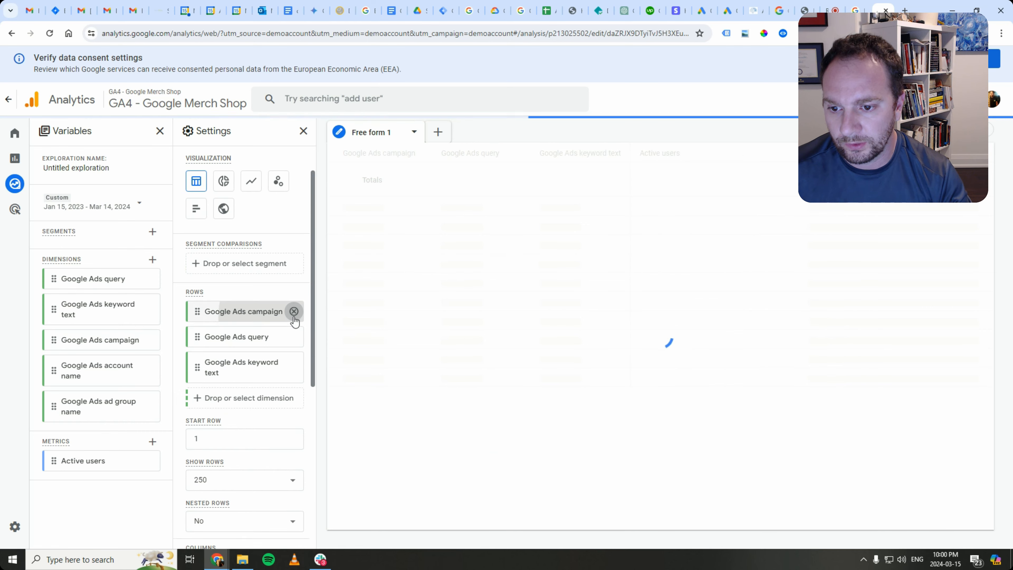
left_click(294, 312)
left_click(294, 338)
left_click(294, 312)
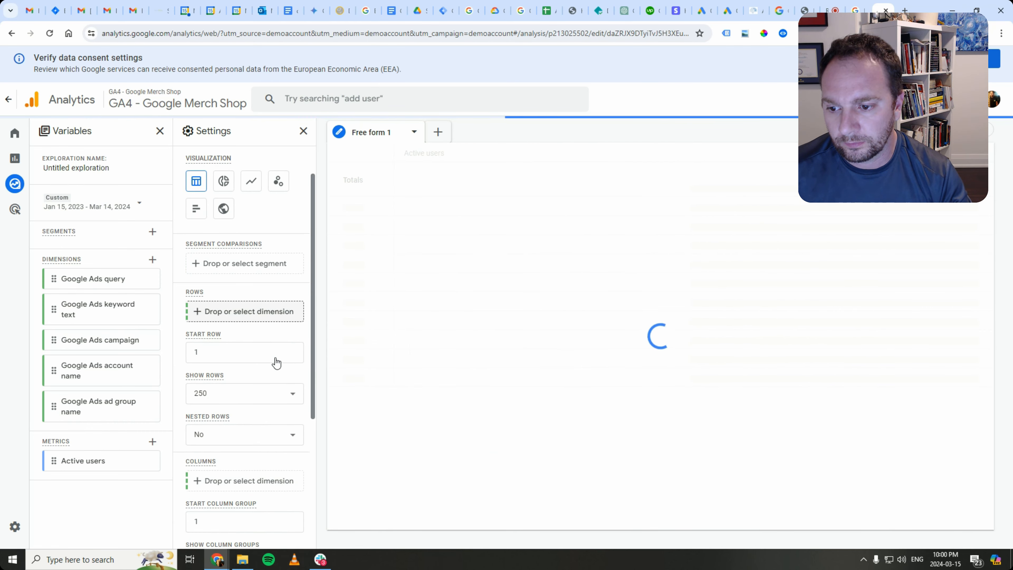
- Add Google Ads account name as a column, briefly adding then removing Google Ads campaign
scroll(245, 412, "down", 4)
left_click(201, 324)
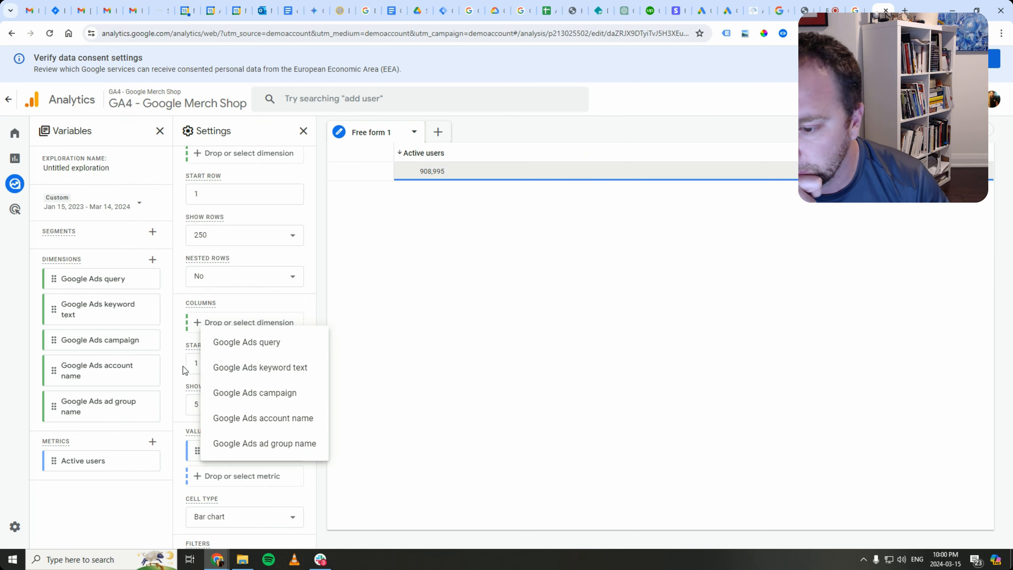
left_click(181, 337)
left_click(209, 322)
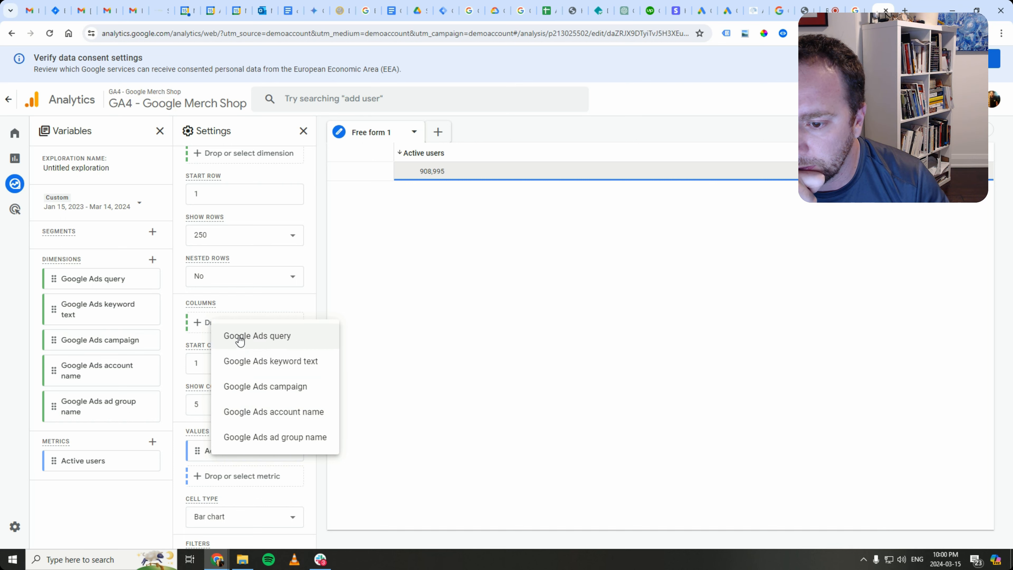
left_click(252, 416)
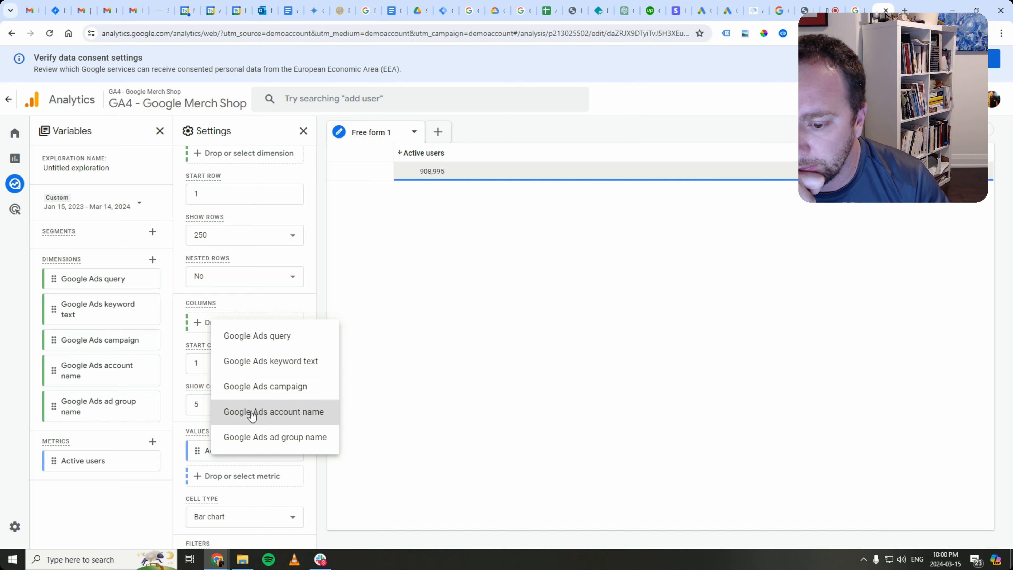
left_click(207, 359)
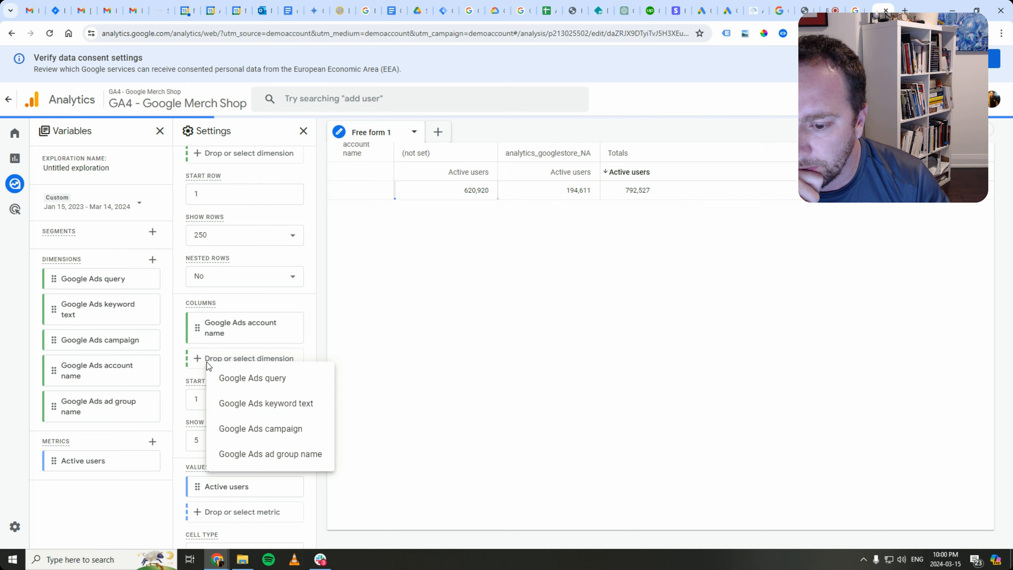
left_click(252, 434)
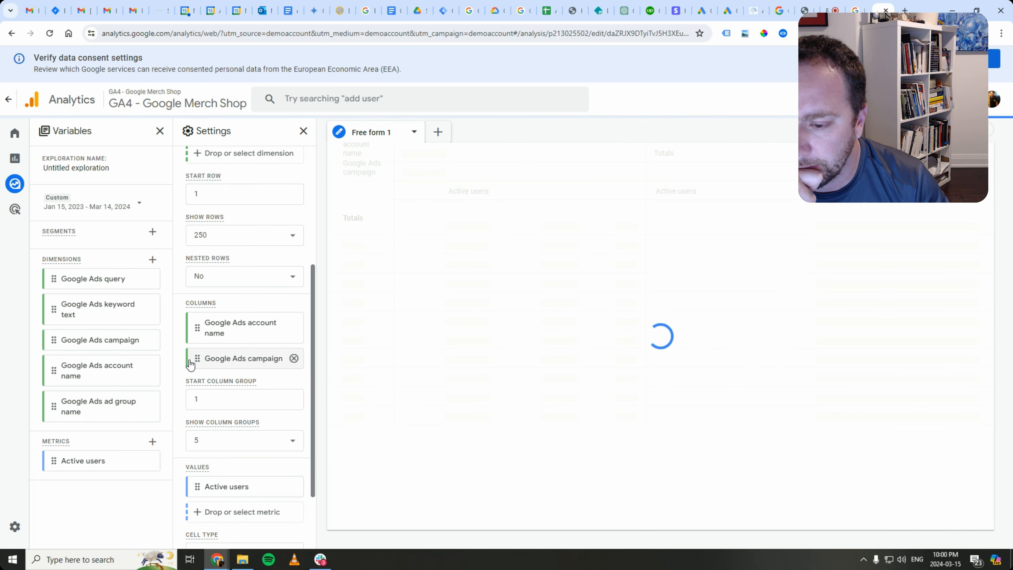
left_click(294, 358)
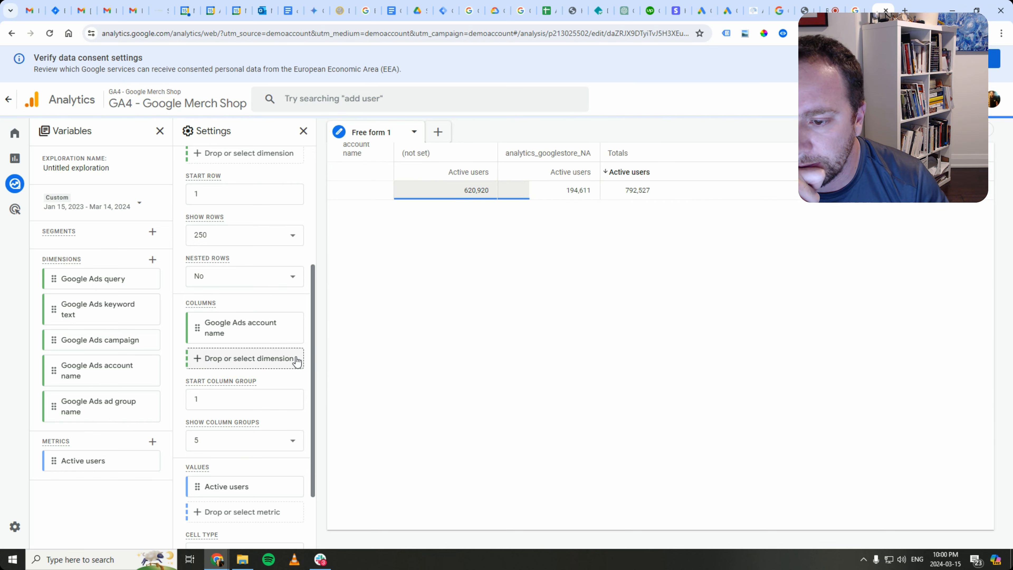
left_click(216, 361)
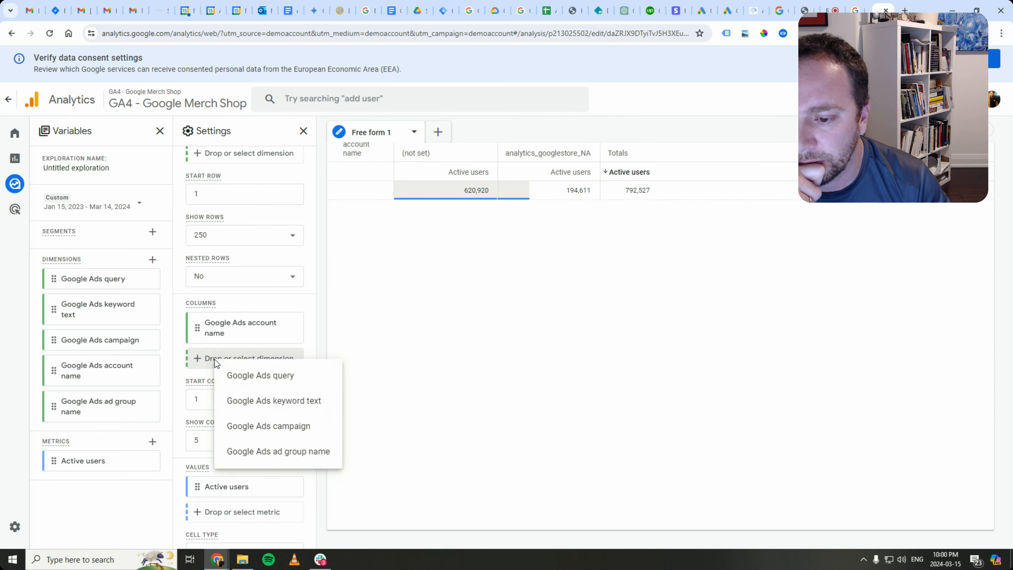
left_click(185, 257)
scroll(189, 265, "up", 4)
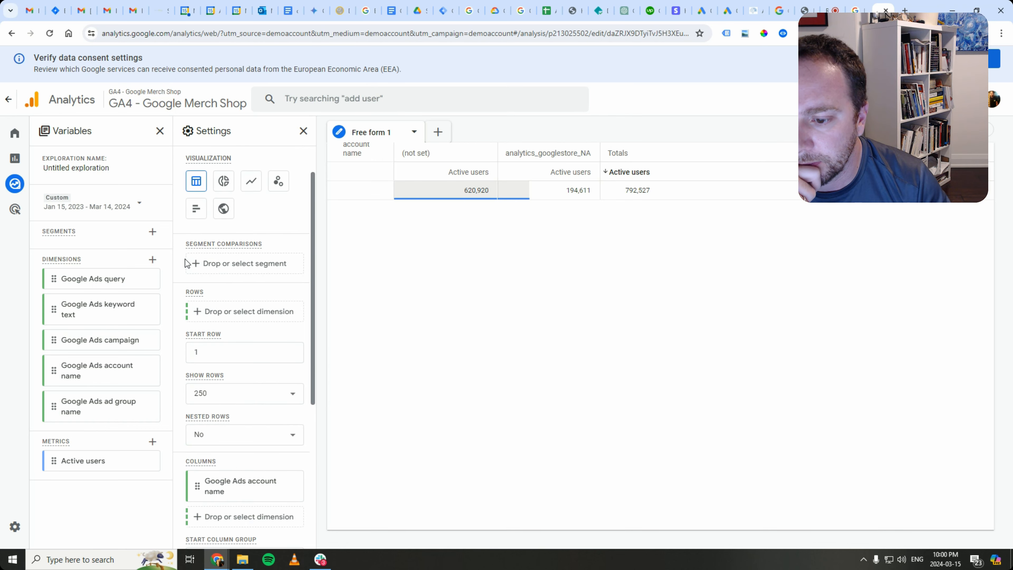
left_click(196, 516)
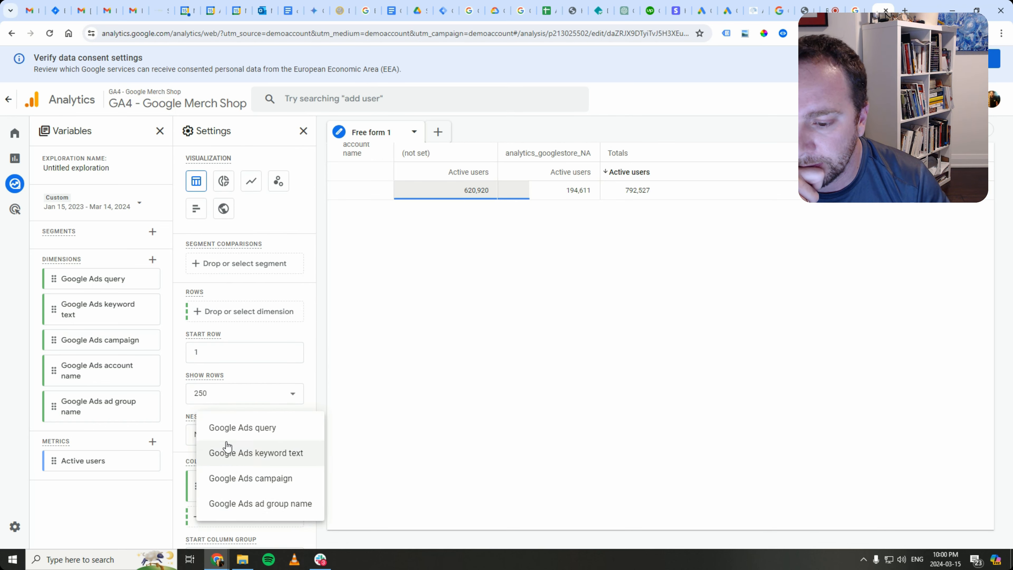
- Add Google Ads campaign as a column and Google Ads query and keyword text as rows
left_click(241, 480)
scroll(227, 418, "up", 1)
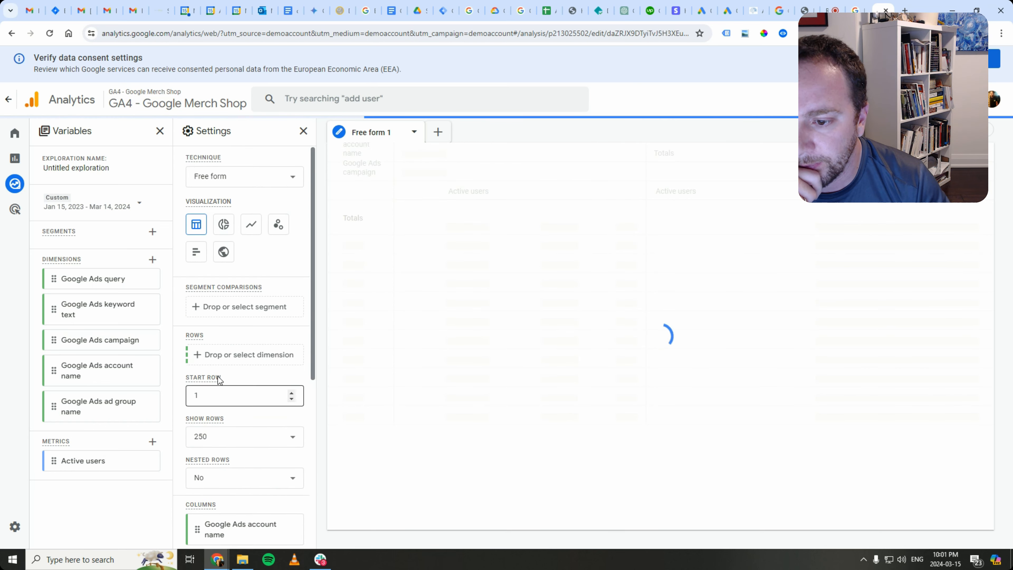
left_click(194, 356)
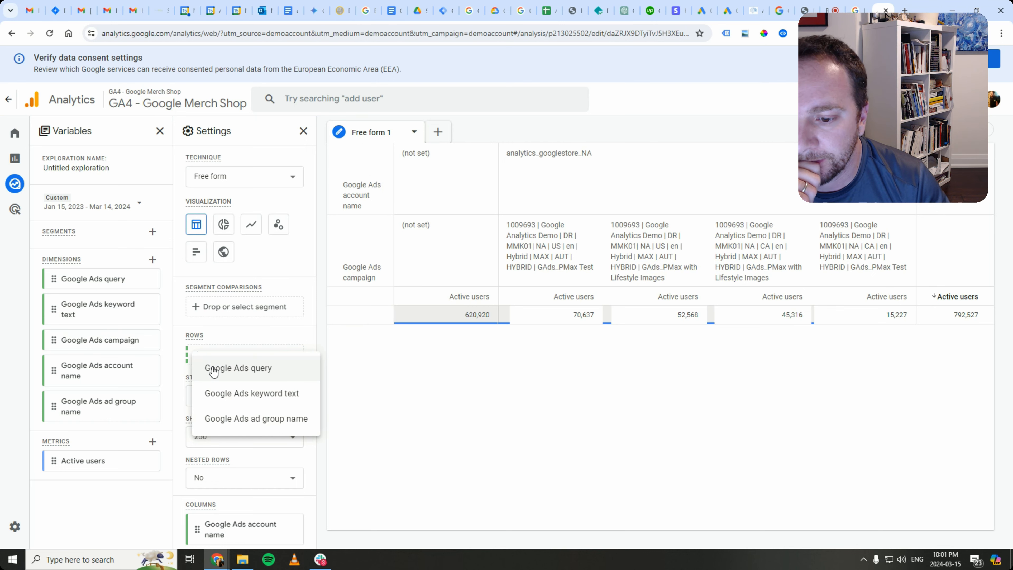
left_click(214, 370)
left_click(204, 380)
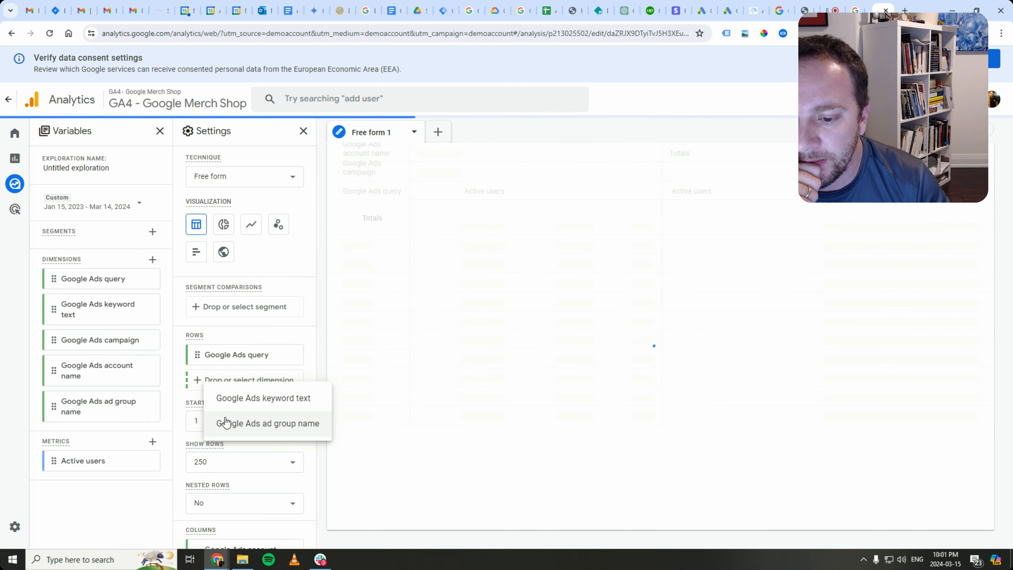
left_click(224, 400)
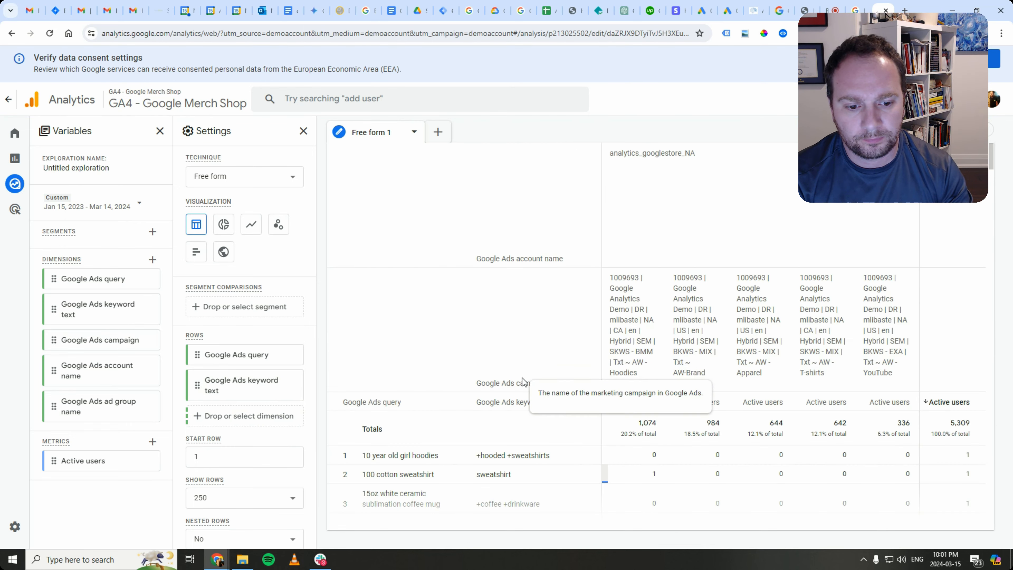
- Remove the query and keyword text rows and the Google Ads account name column
scroll(519, 437, "down", 5)
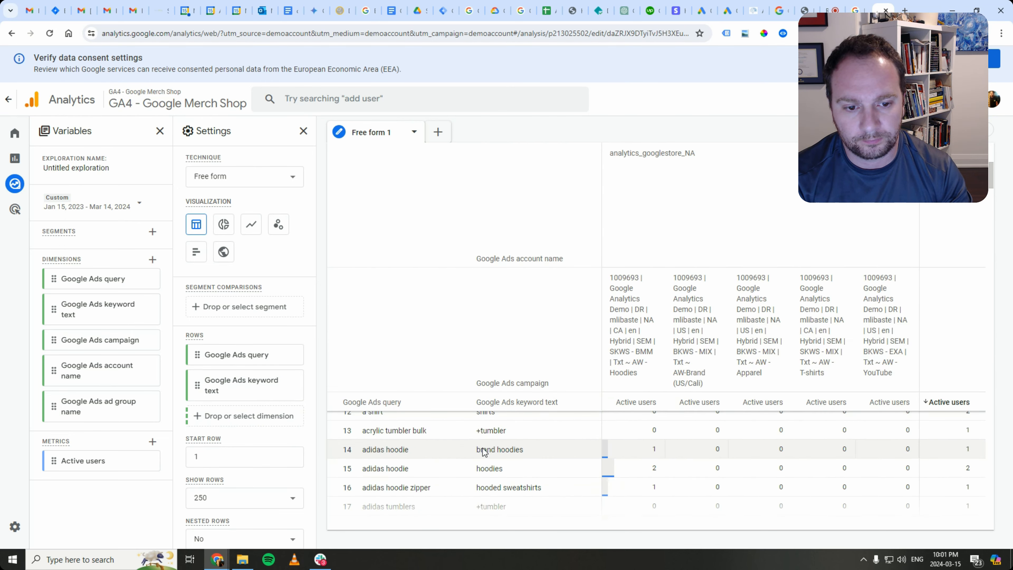
scroll(458, 423, "up", 3)
left_click(294, 385)
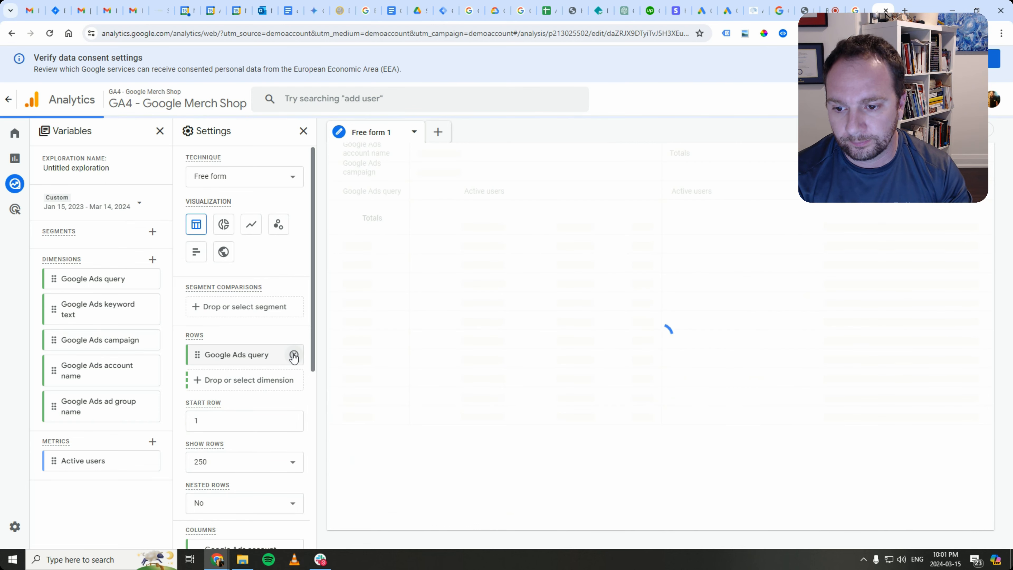
left_click(294, 355)
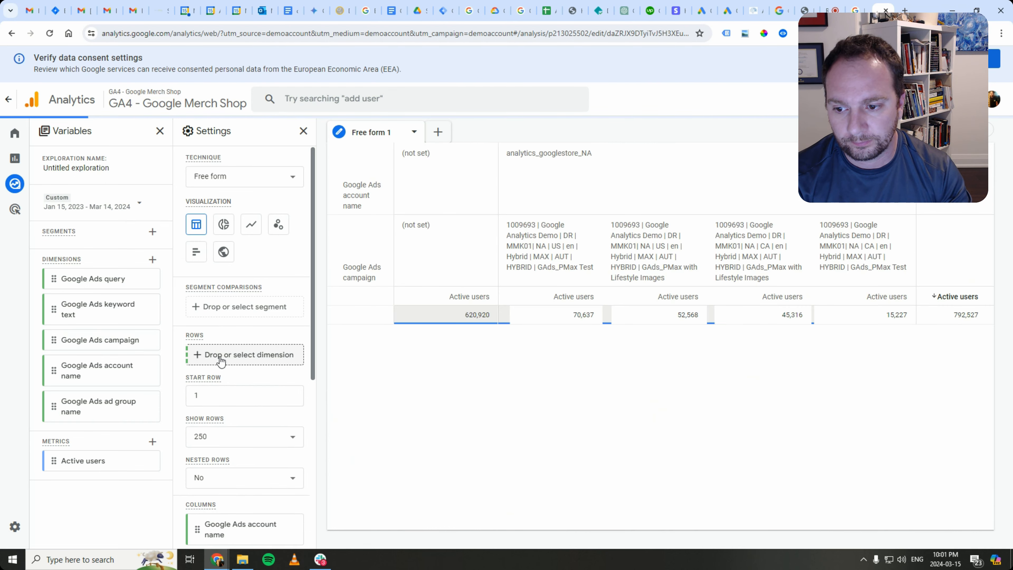
left_click(220, 355)
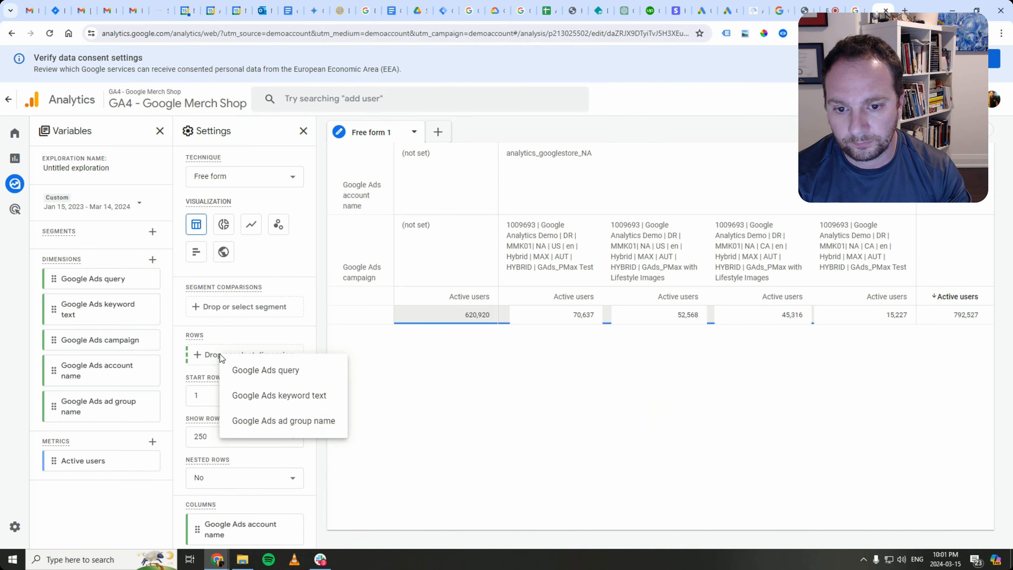
left_click(628, 358)
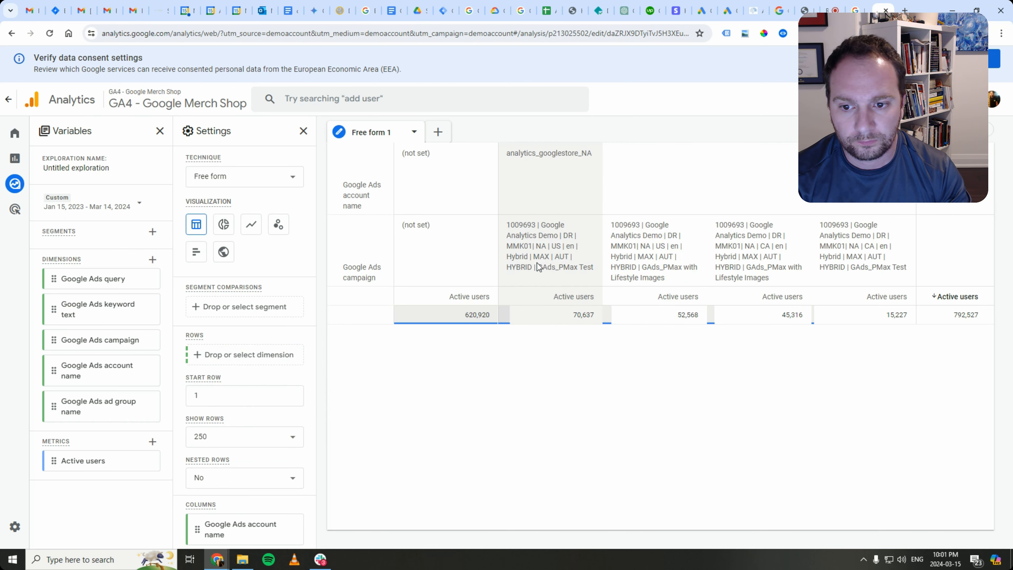
scroll(279, 399, "down", 5)
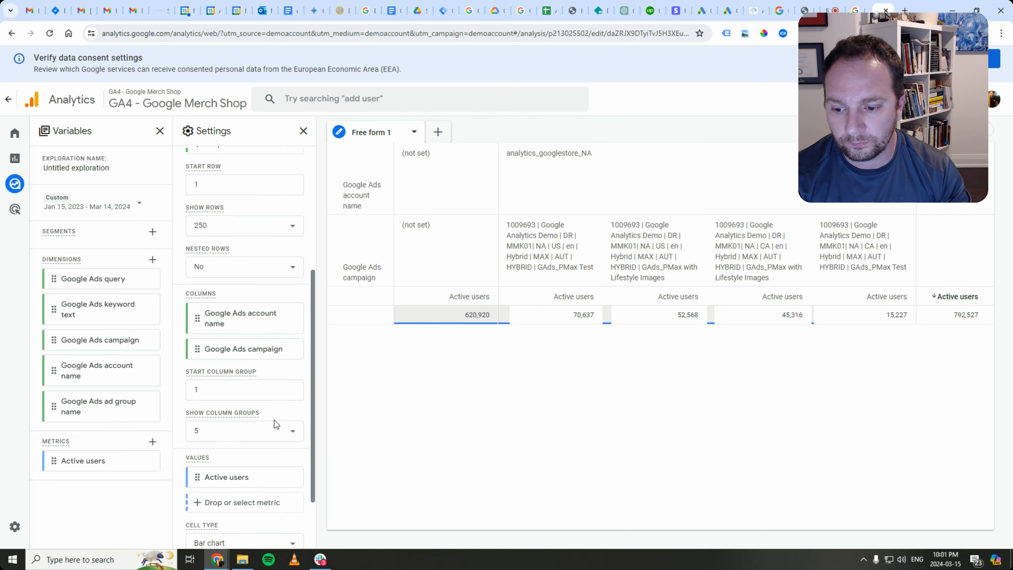
left_click(294, 318)
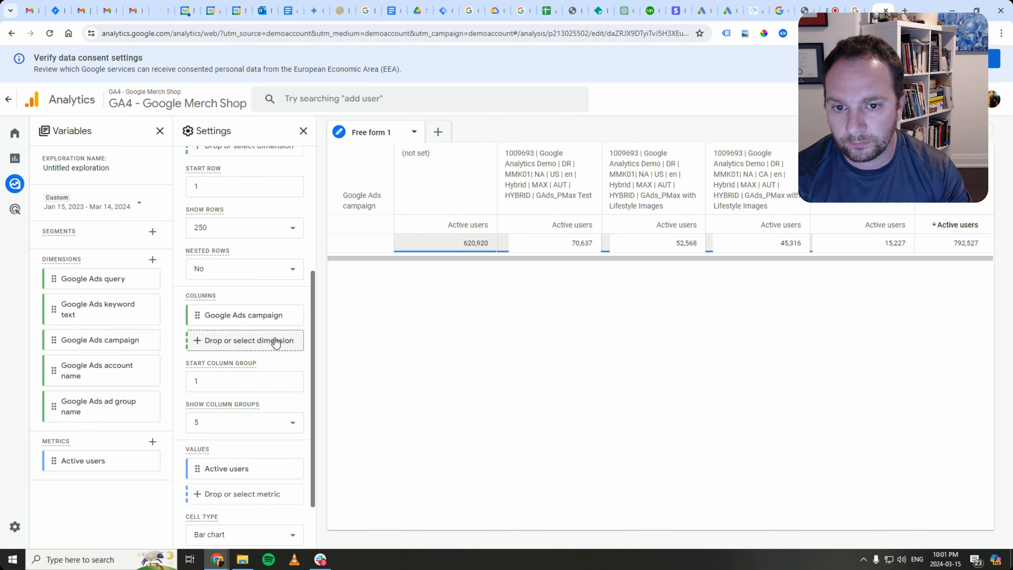
- Re-add Google Ads query and Google Ads keyword text as the row dimensions
scroll(275, 343, "up", 3)
scroll(276, 349, "up", 3)
left_click(245, 355)
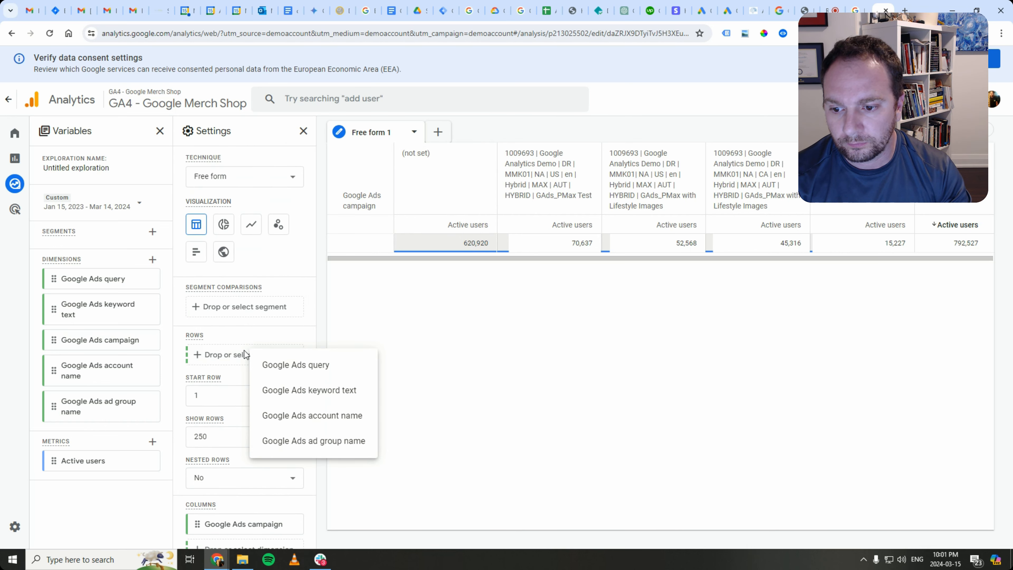
left_click(267, 366)
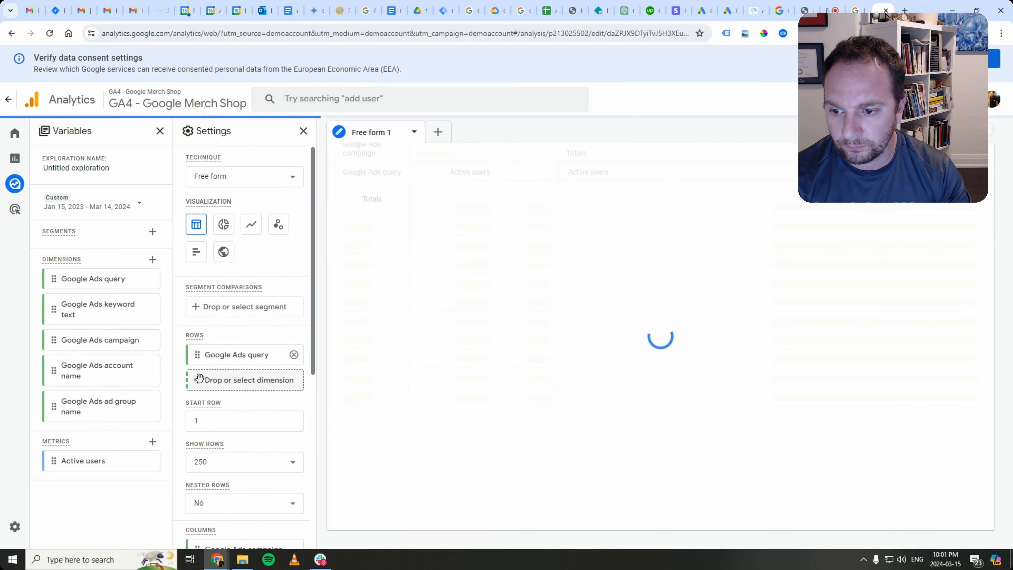
left_click(248, 379)
left_click(263, 398)
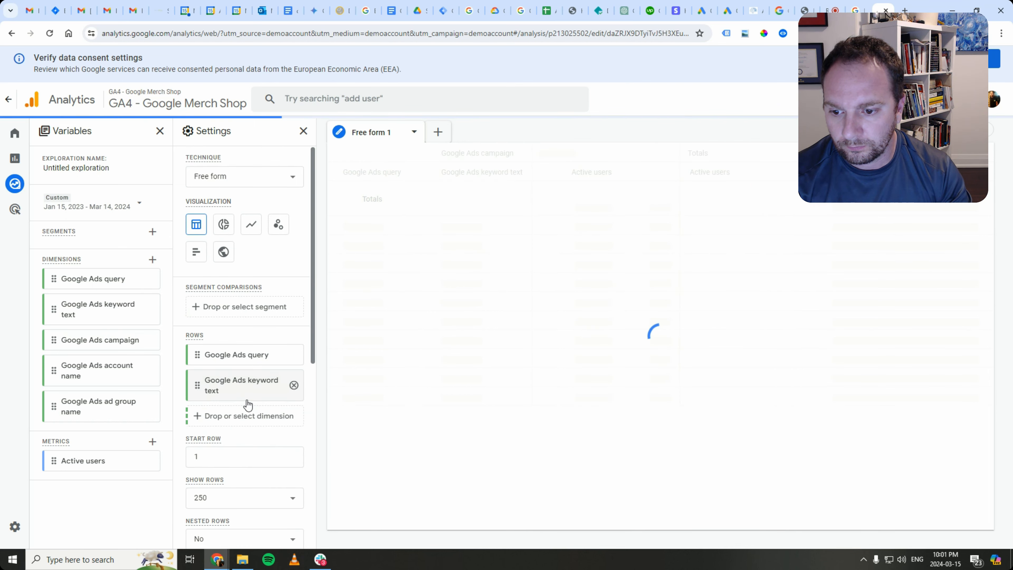
left_click(245, 415)
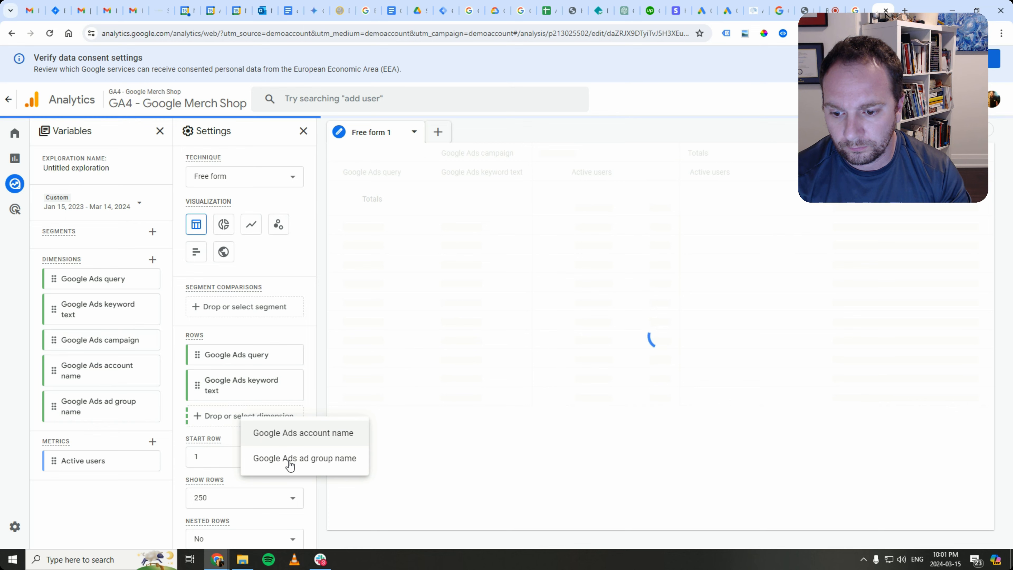
left_click(401, 223)
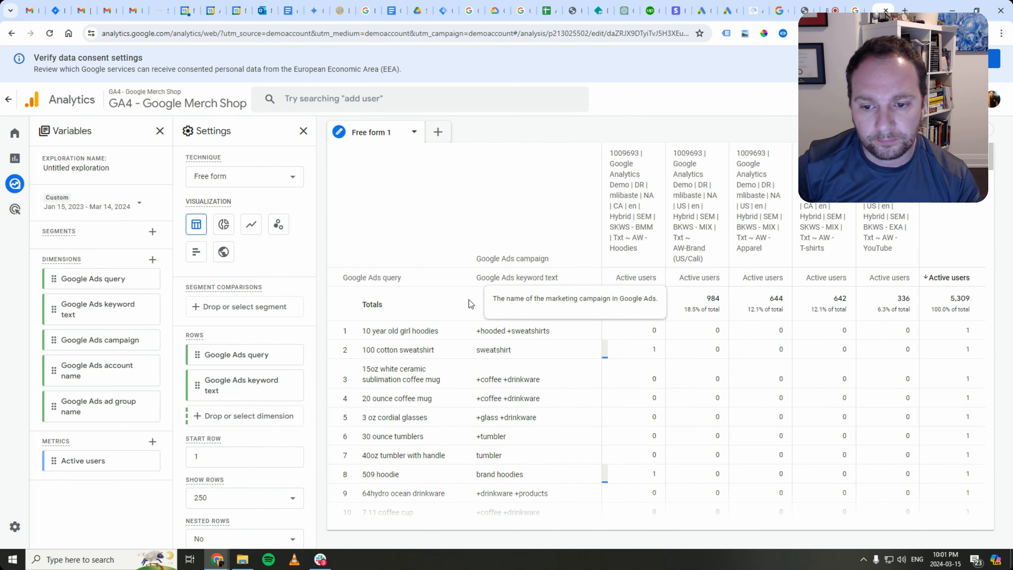
- Remove the Google Ads campaign column so the table has no column breakdown
scroll(510, 441, "down", 3)
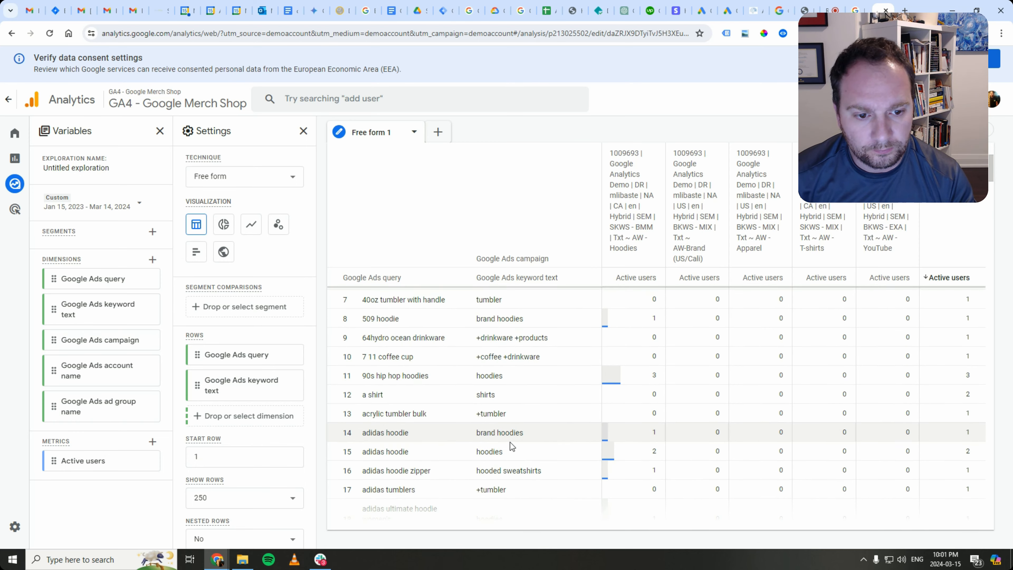
scroll(509, 442, "up", 3)
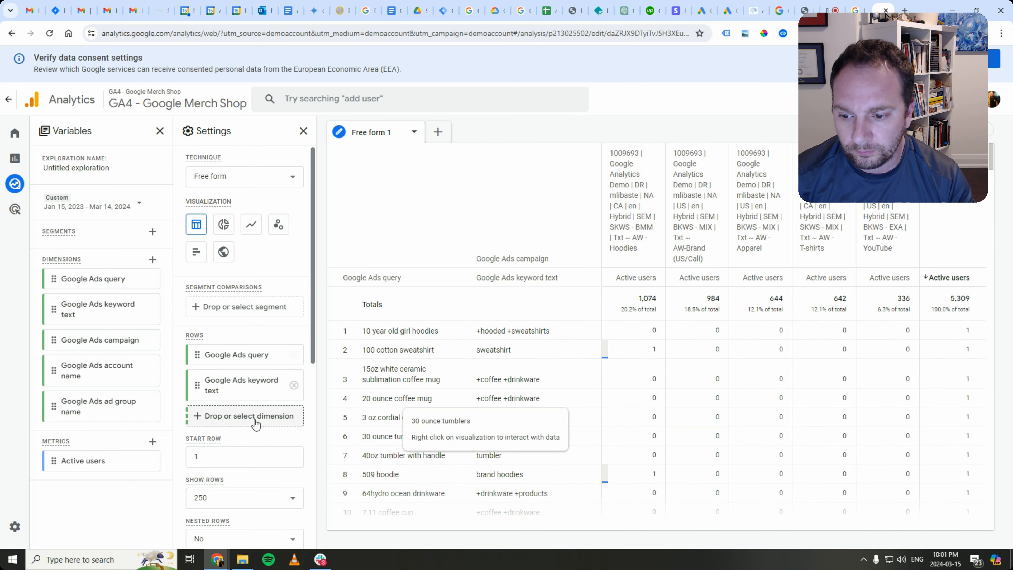
scroll(255, 423, "down", 4)
left_click(293, 427)
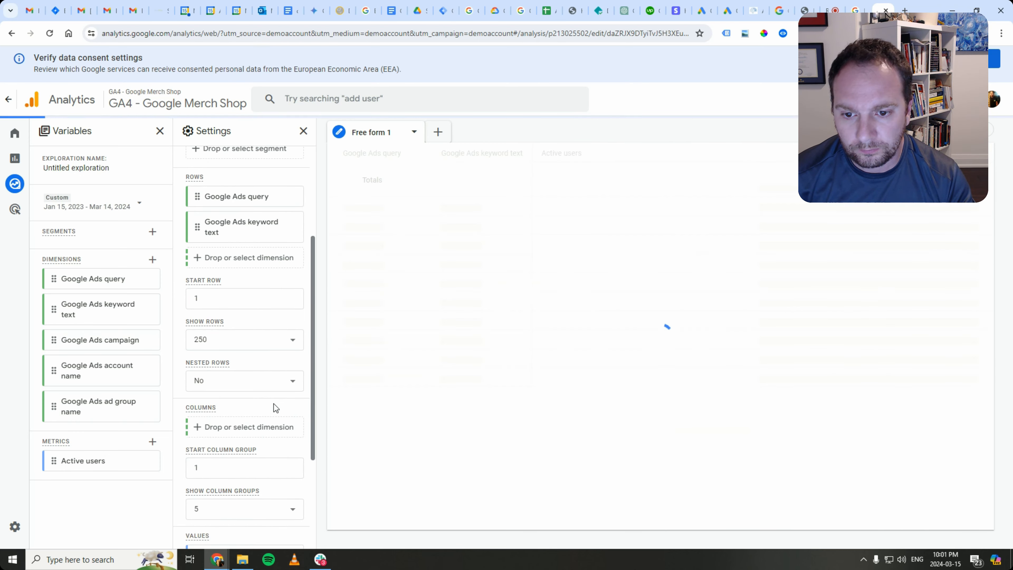
scroll(255, 389, "up", 4)
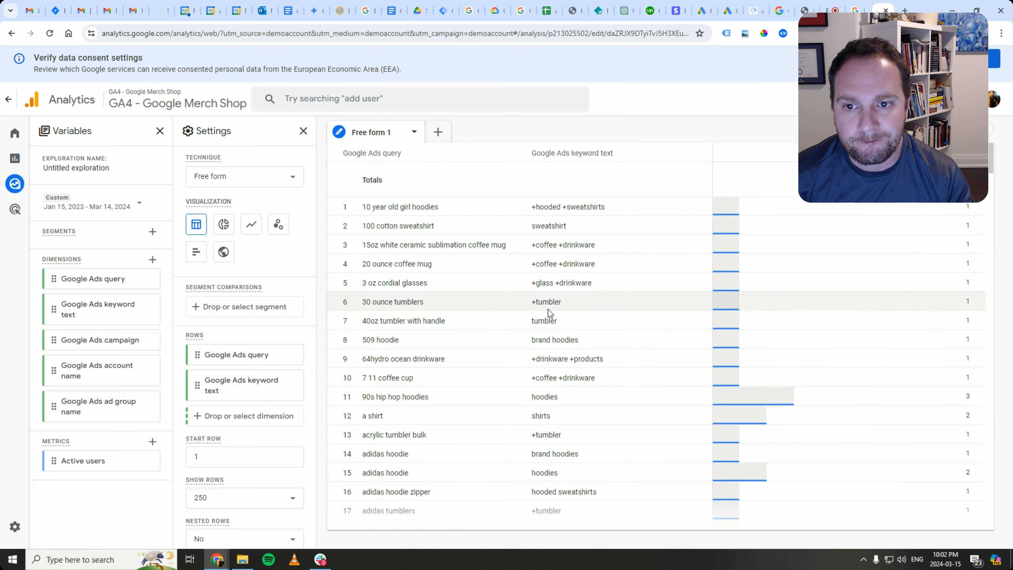
- Add Google Ads campaign as a row and drag it above the query and keyword text rows
left_click(229, 418)
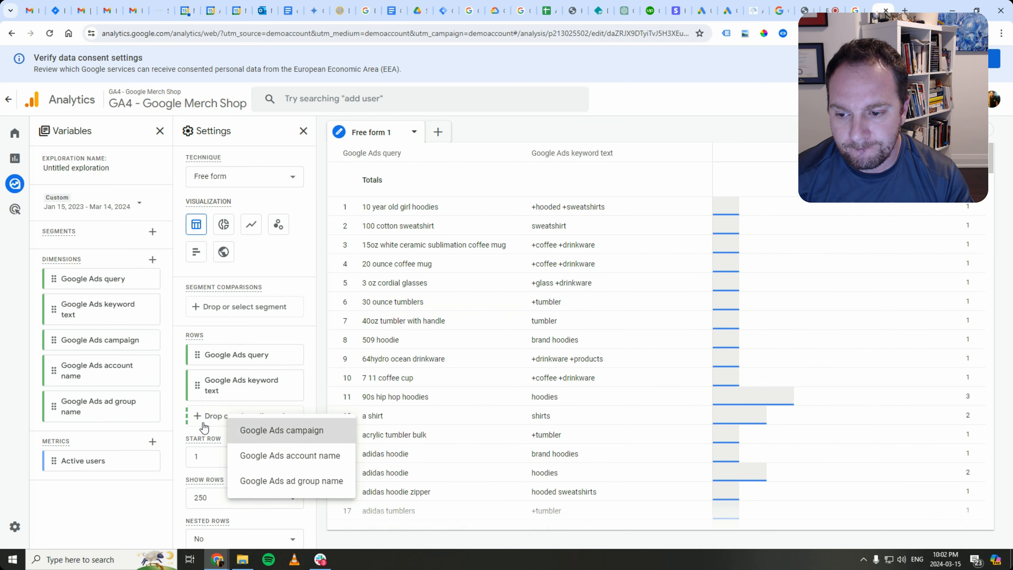
left_click(255, 430)
left_click_drag(202, 416, 199, 353)
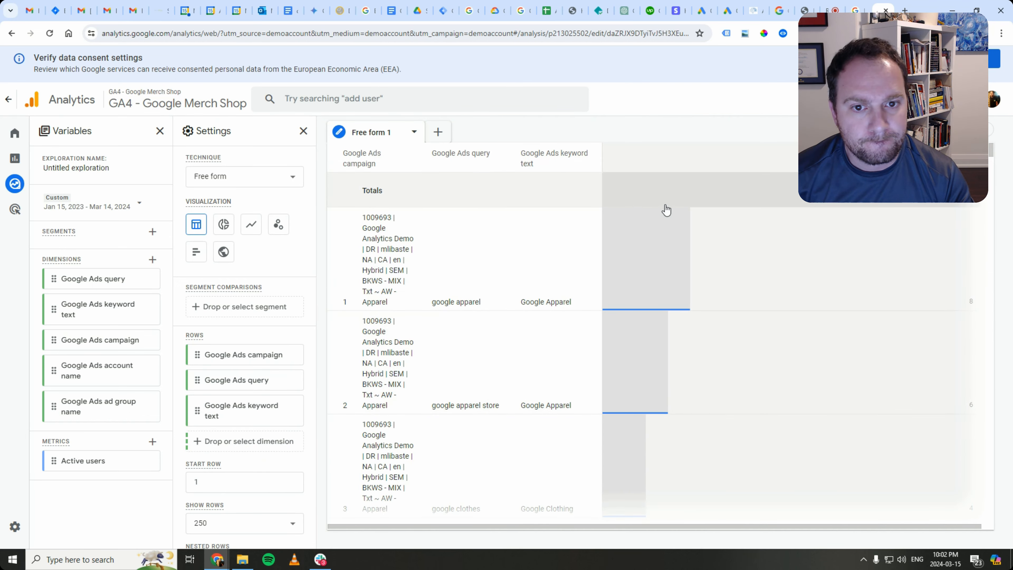
scroll(362, 396, "down", 14)
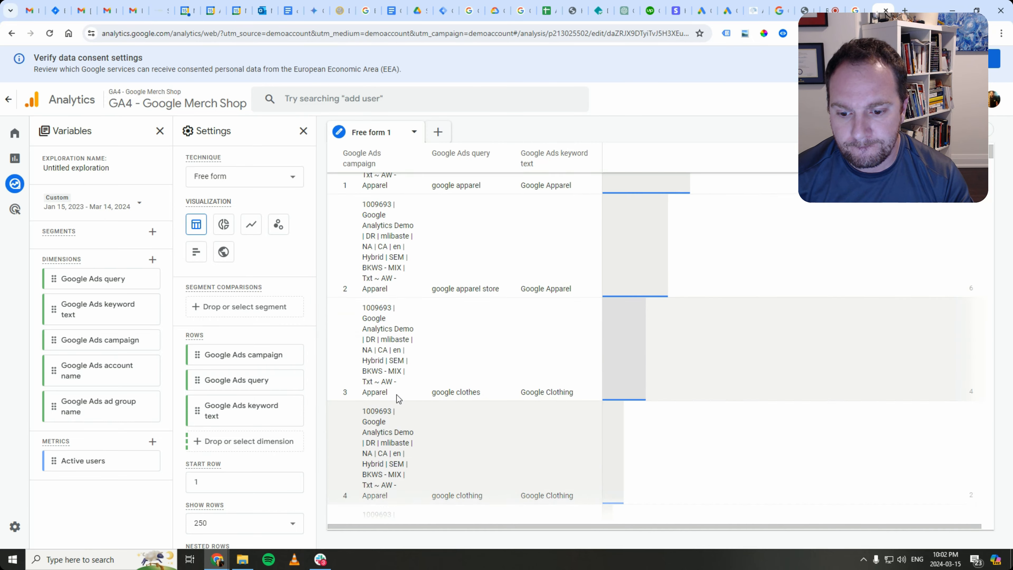
scroll(428, 368, "up", 15)
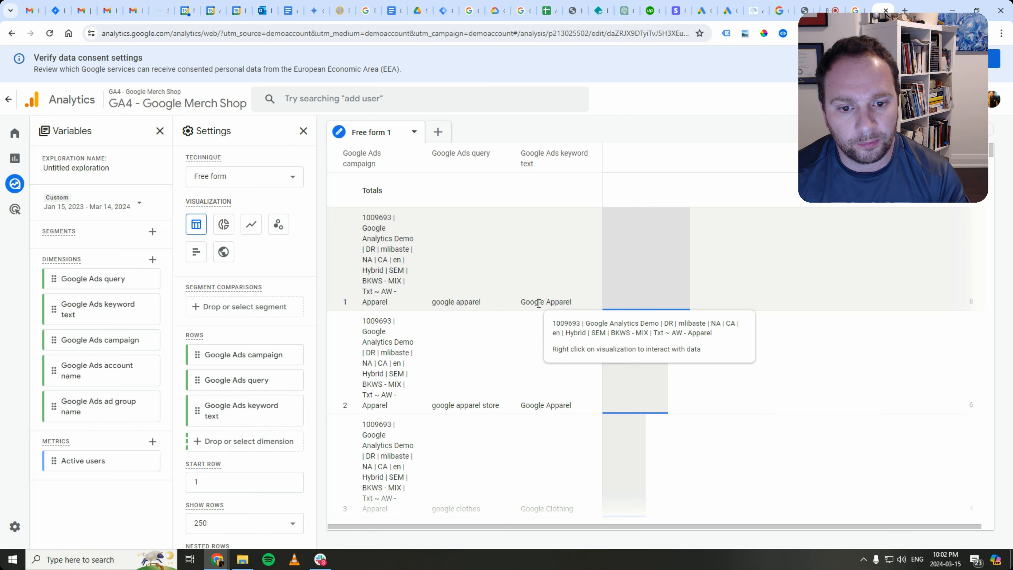
left_click_drag(703, 526, 704, 525)
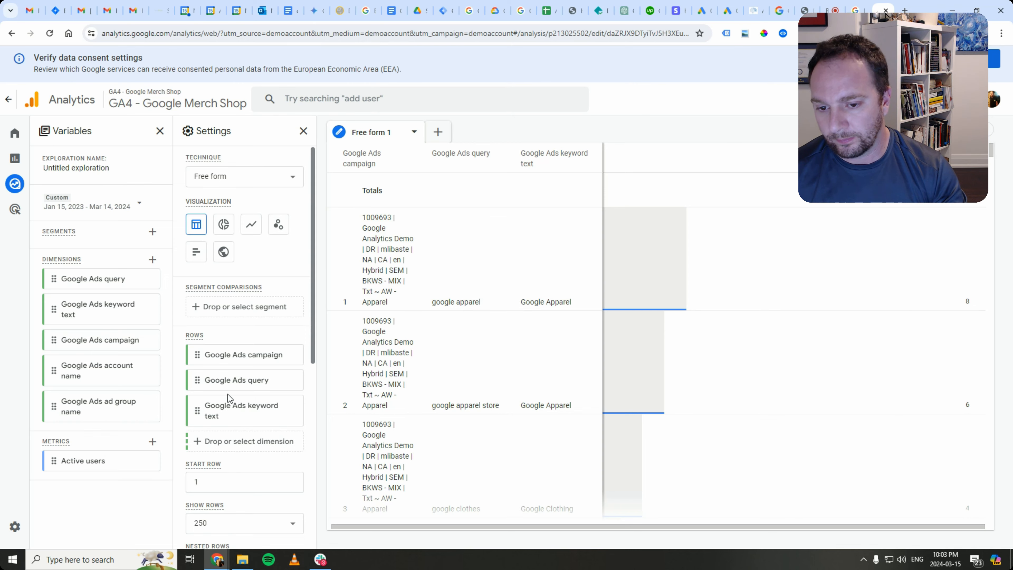
scroll(229, 443, "down", 4)
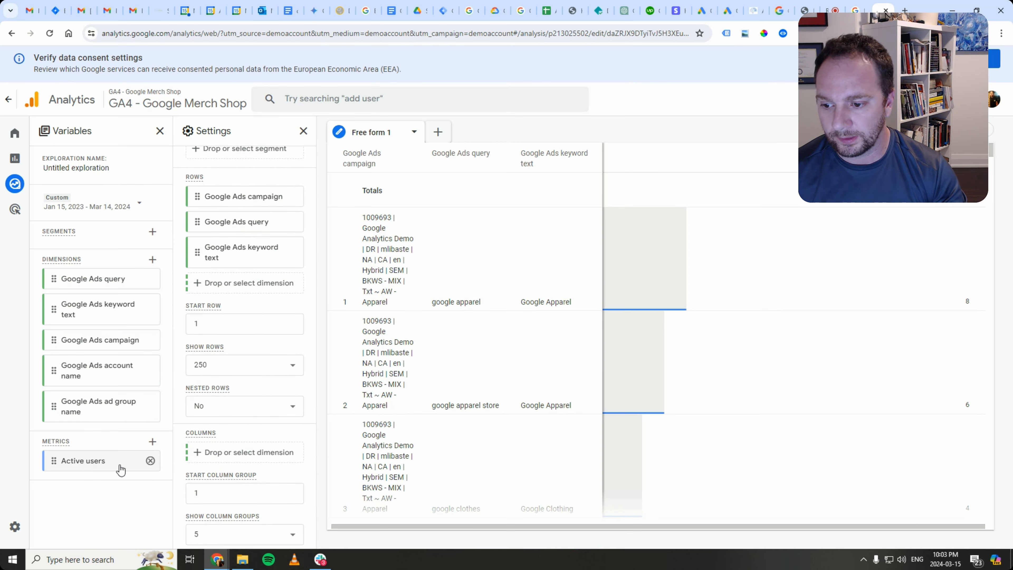
- Import the Total purchasers and First time purchasers metrics found by searching 'purchase'
left_click(152, 442)
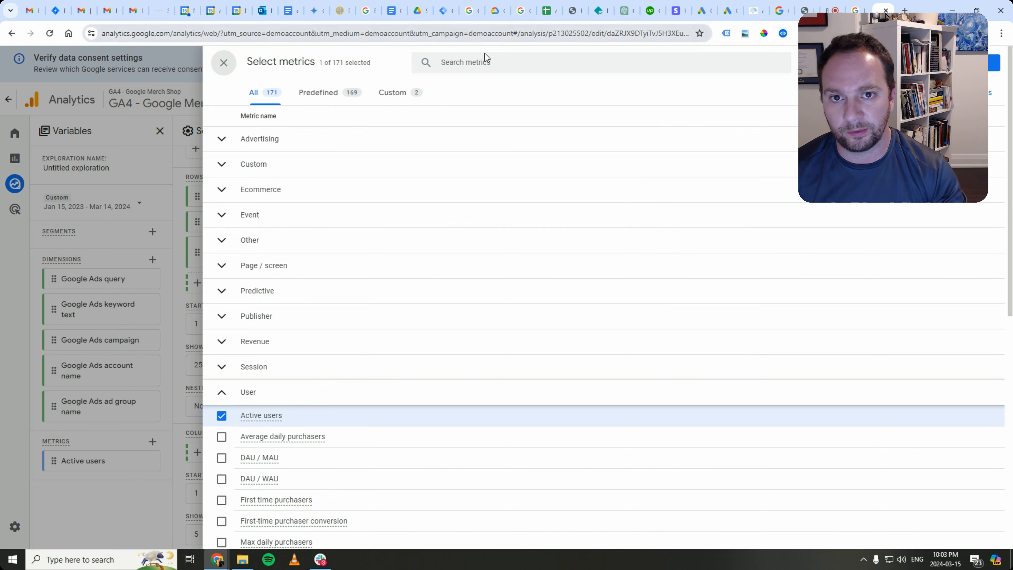
left_click(491, 64)
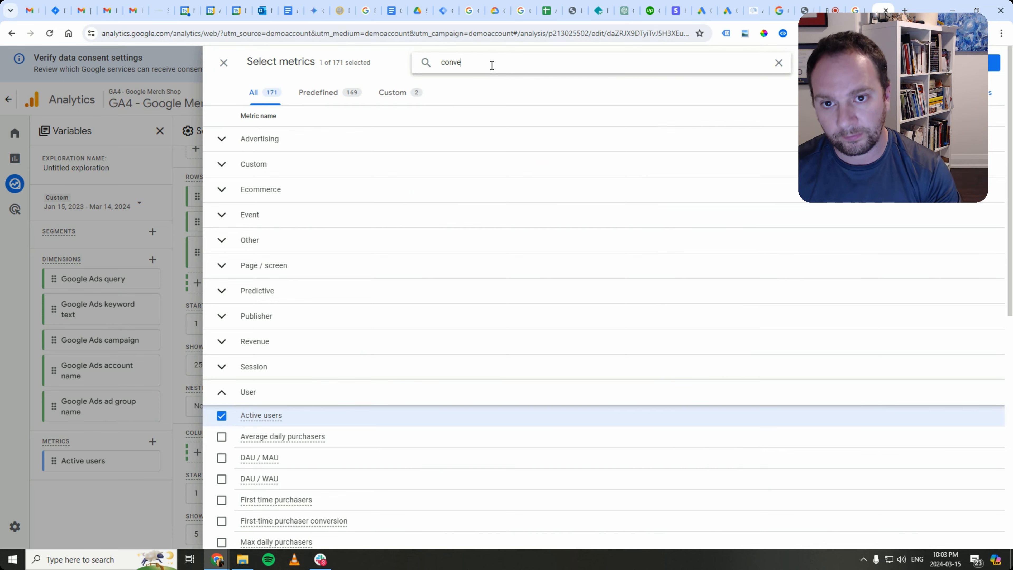
key("ctrl+a")
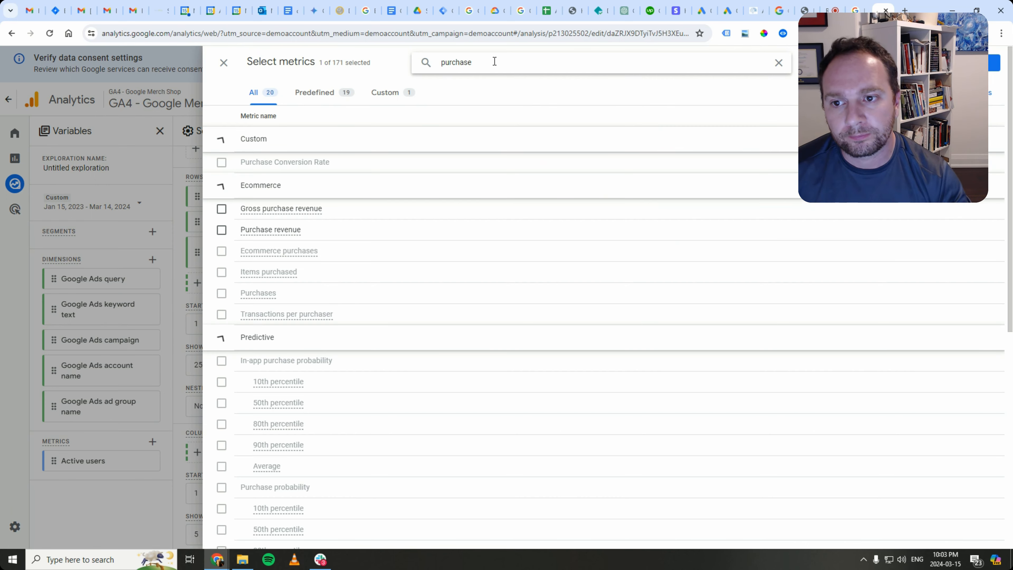
scroll(223, 230, "down", 6)
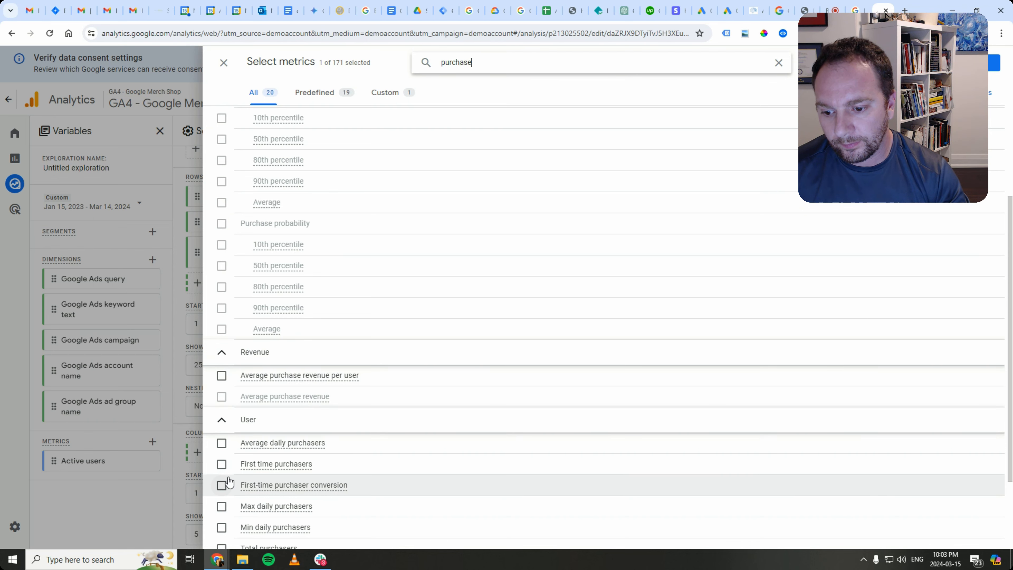
scroll(222, 479, "down", 1)
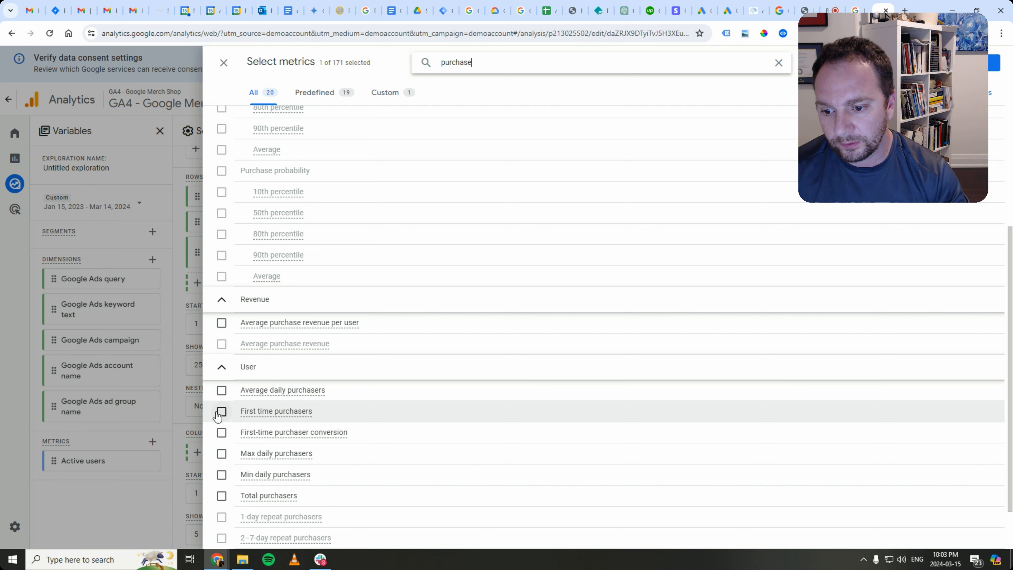
left_click(221, 495)
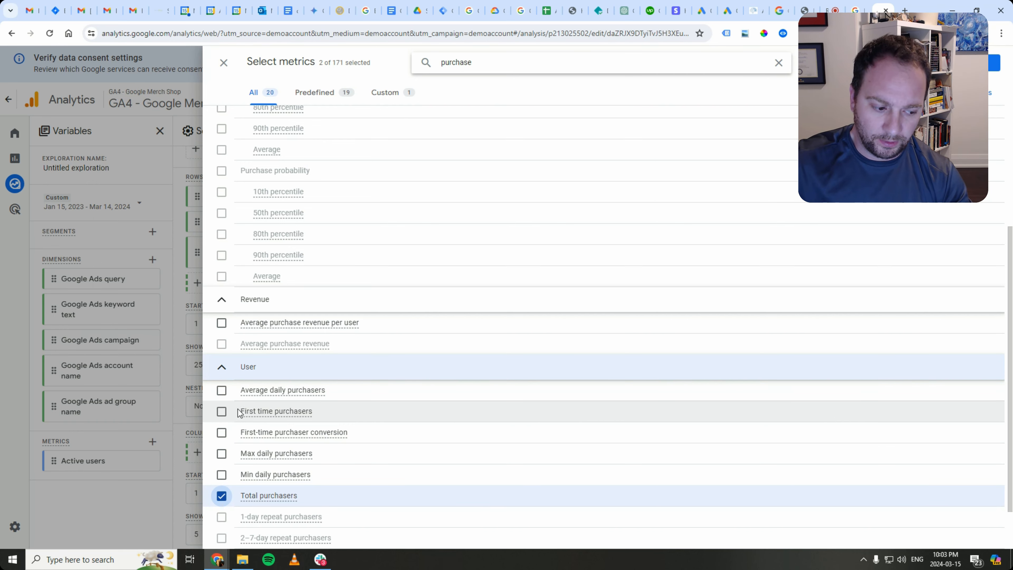
mouse_move(253, 394)
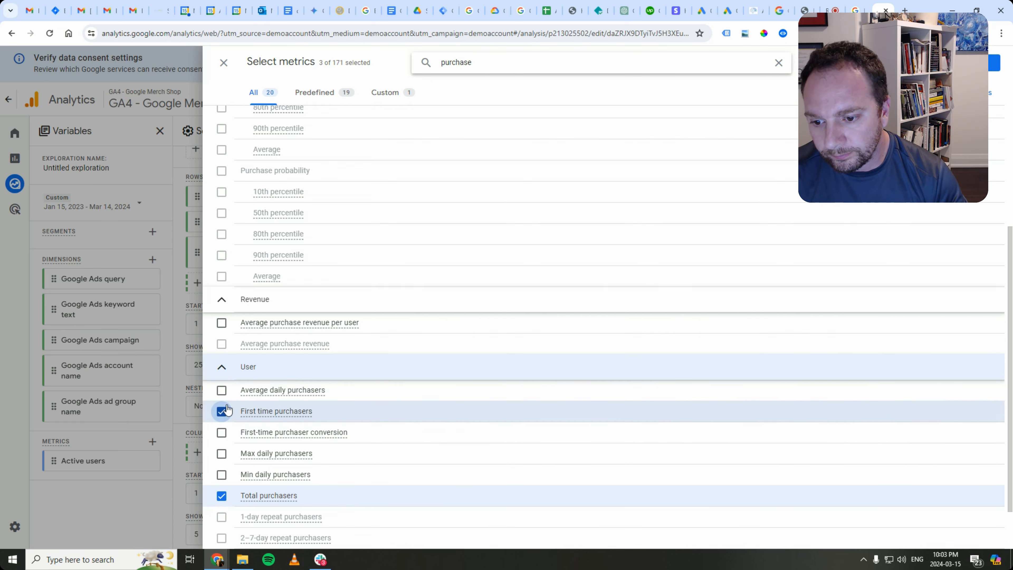
left_click(995, 63)
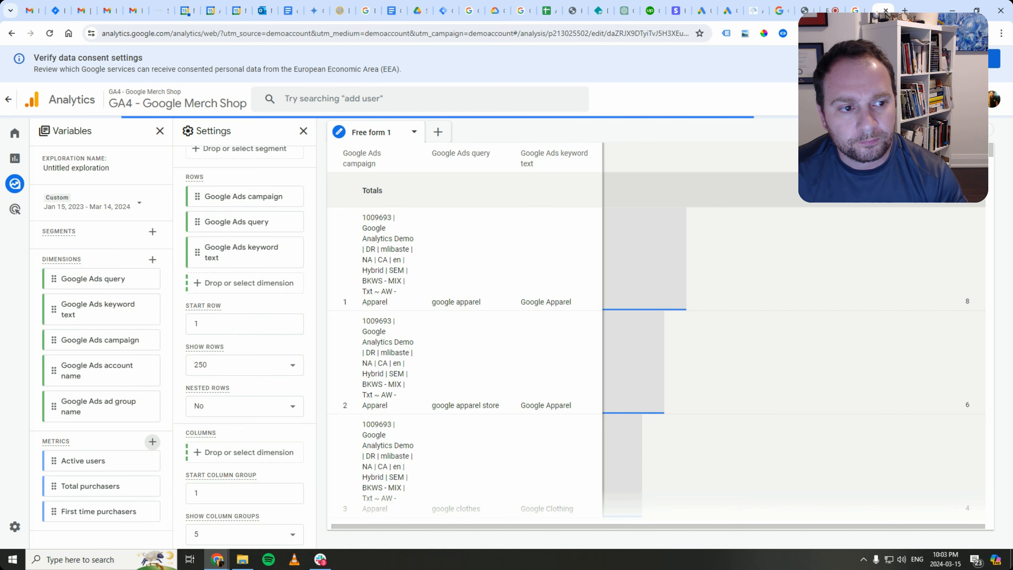
- Add First time purchasers and Total purchasers as values beside Active users
scroll(203, 477, "down", 5)
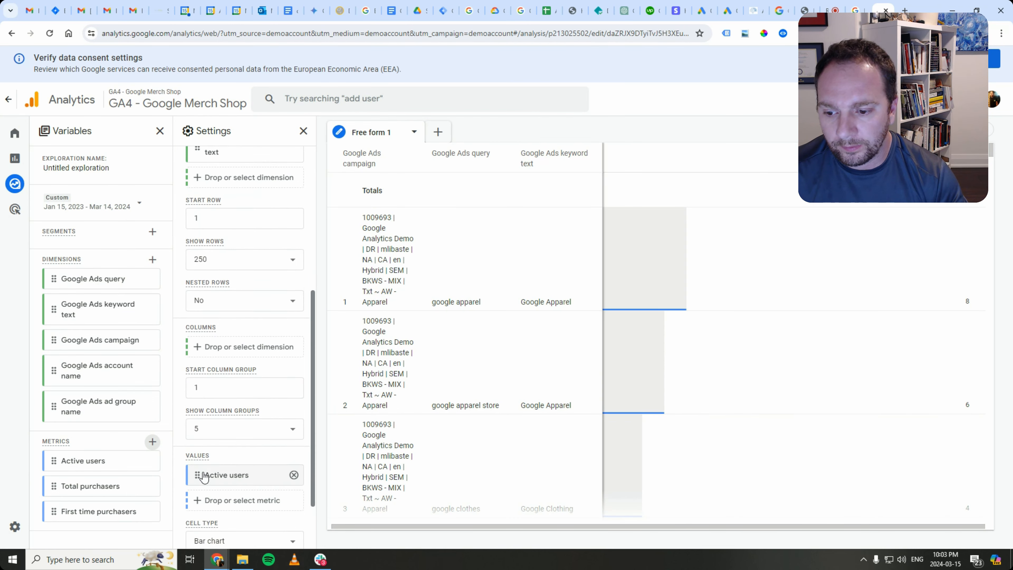
left_click(208, 426)
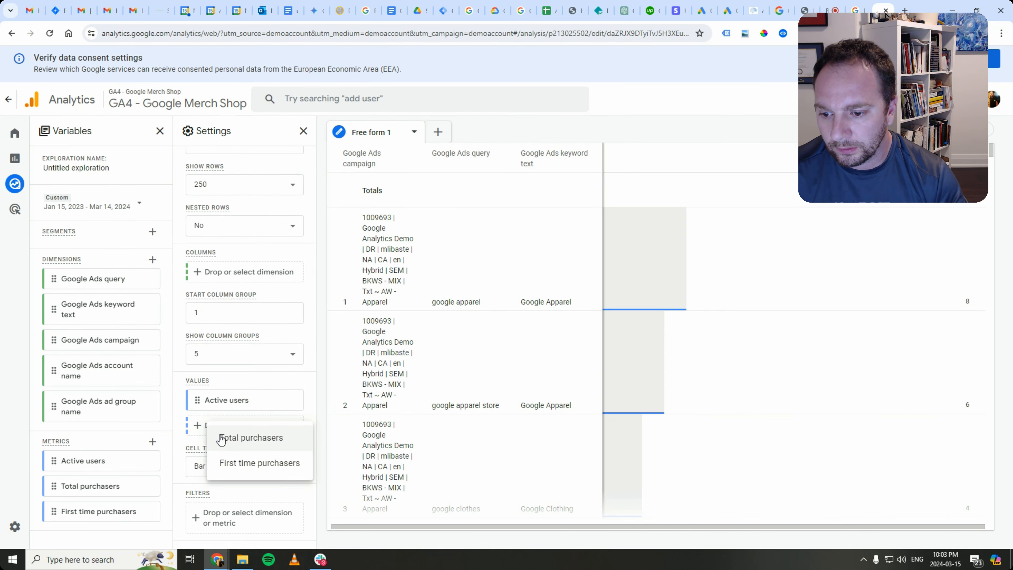
left_click(221, 463)
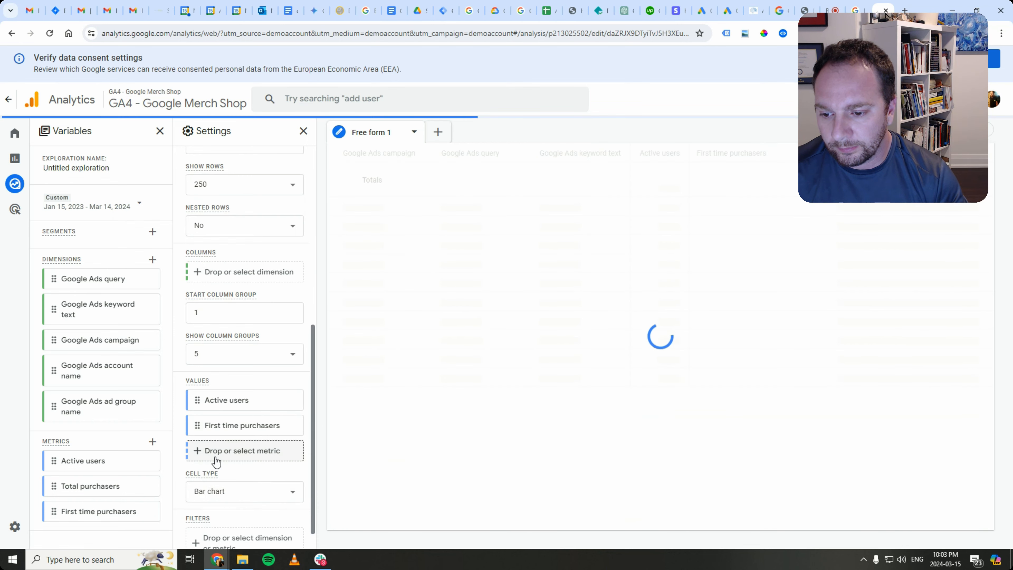
left_click(216, 455)
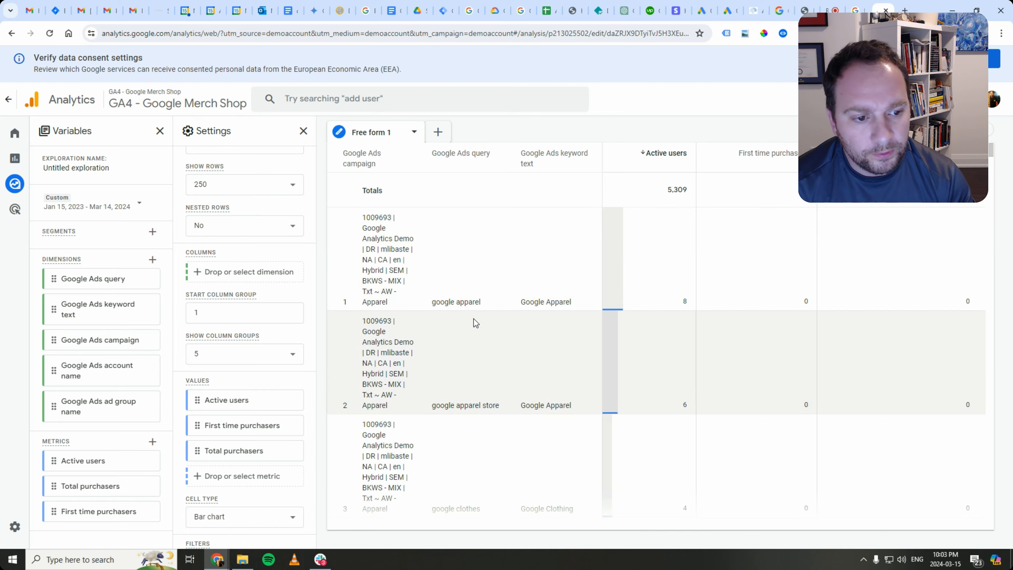
scroll(542, 322, "down", 5)
scroll(545, 321, "down", 6)
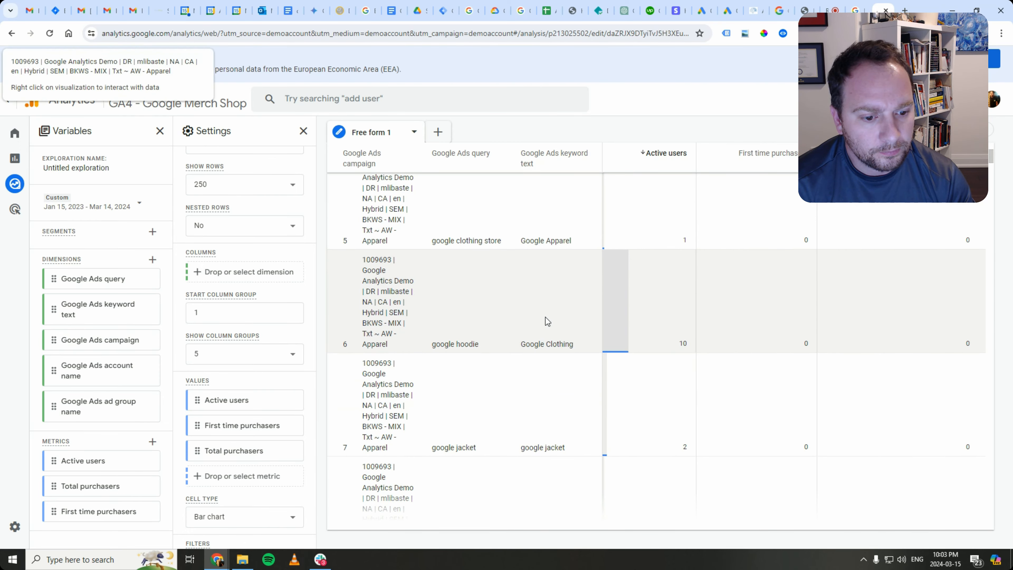
scroll(566, 423, "down", 6)
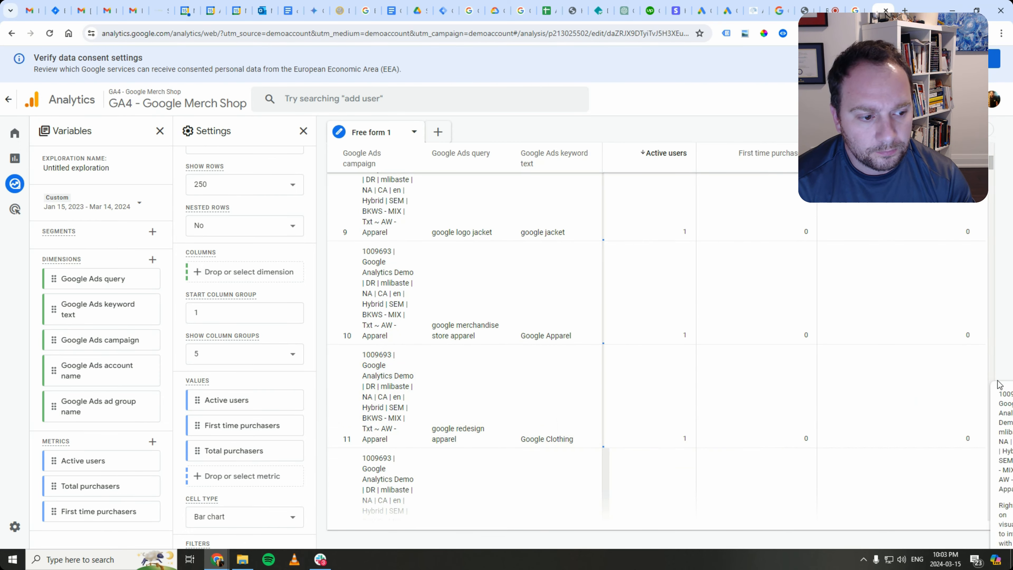
scroll(797, 360, "up", 7)
scroll(760, 345, "up", 10)
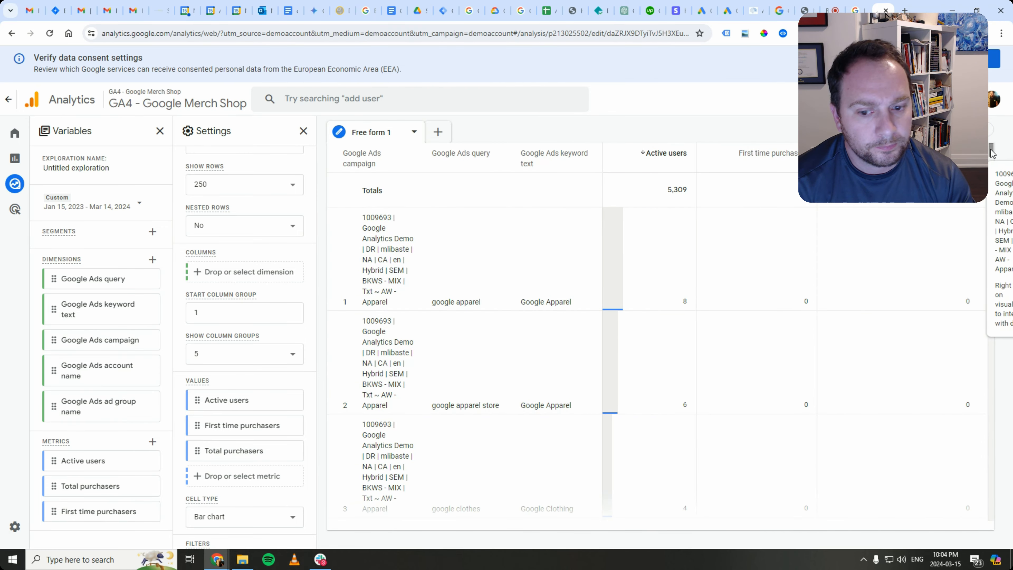
left_click_drag(992, 152, 993, 376)
left_click_drag(996, 218, 996, 130)
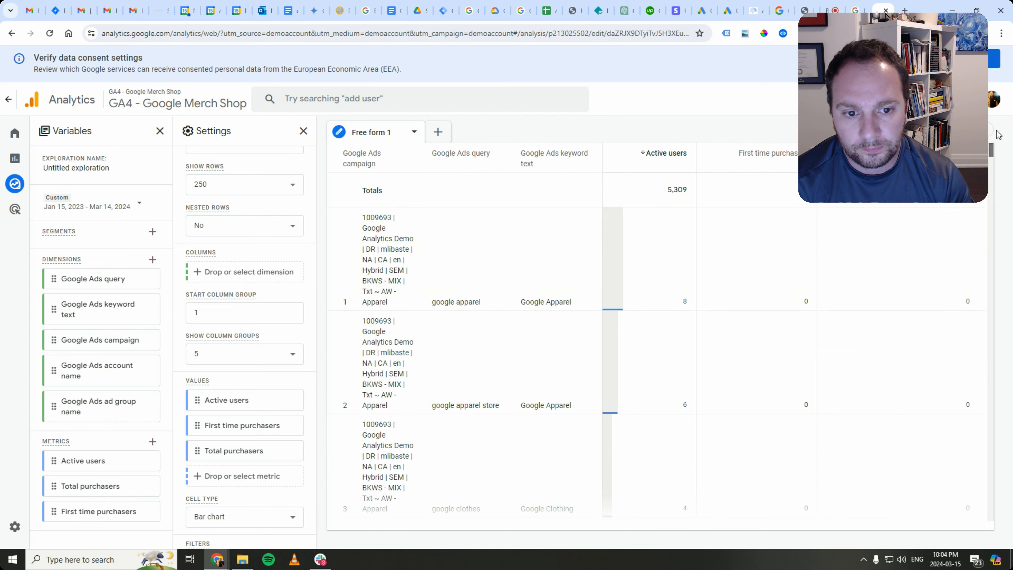
- Switch the cell type to Plain text, then settle on Heat map
scroll(222, 407, "down", 2)
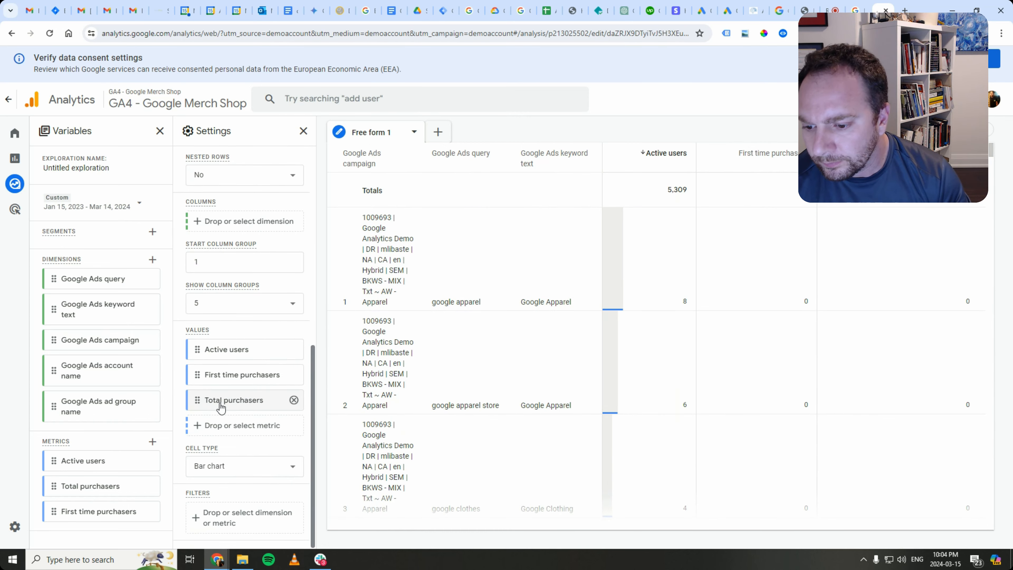
left_click(261, 479)
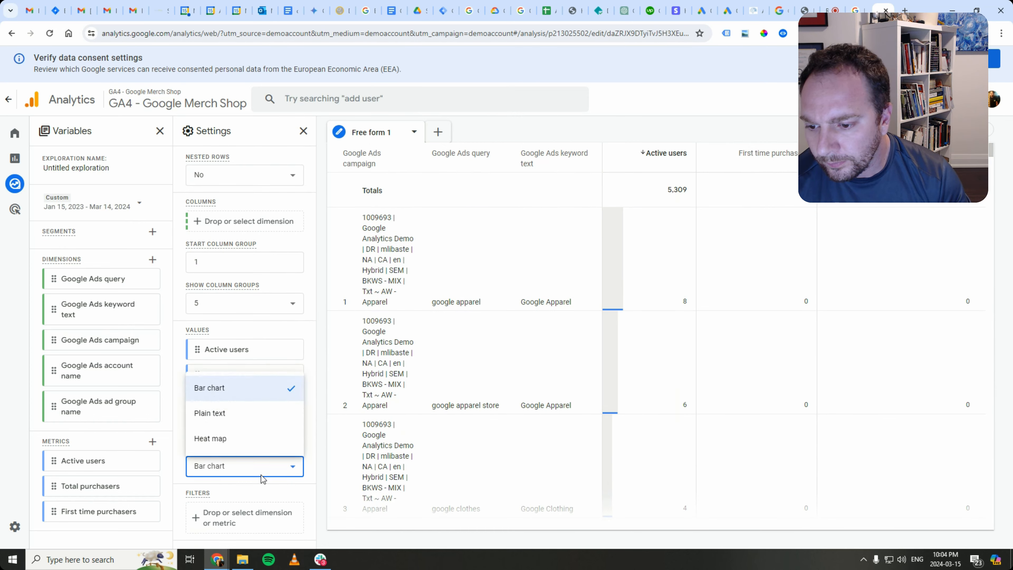
left_click(229, 419)
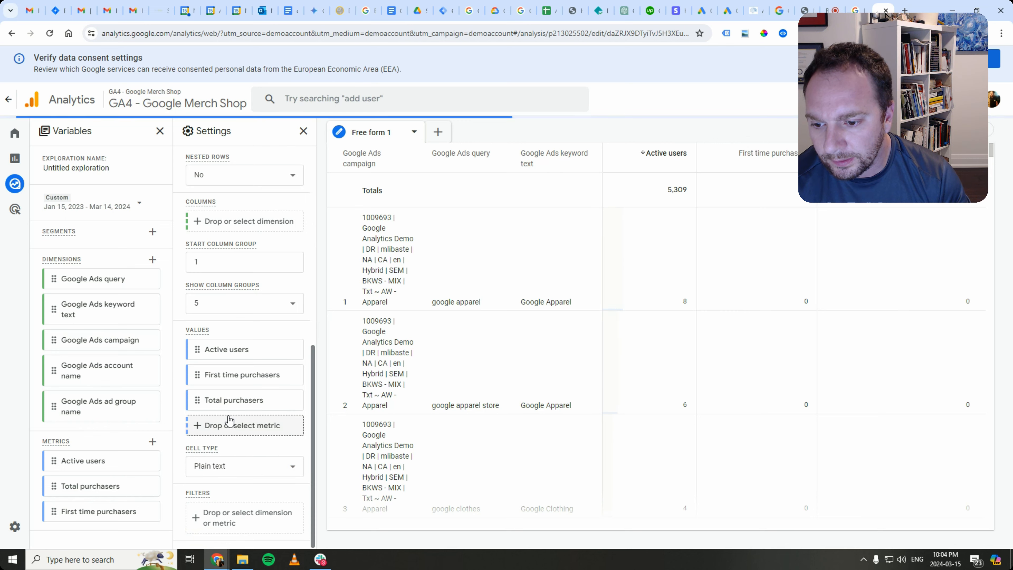
left_click(226, 471)
left_click(228, 439)
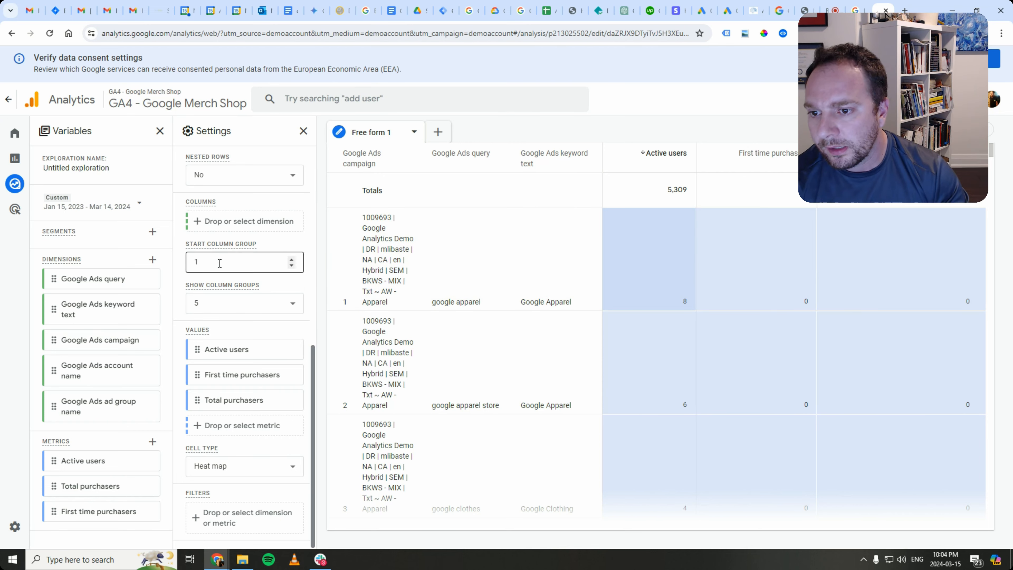
scroll(249, 284, "up", 5)
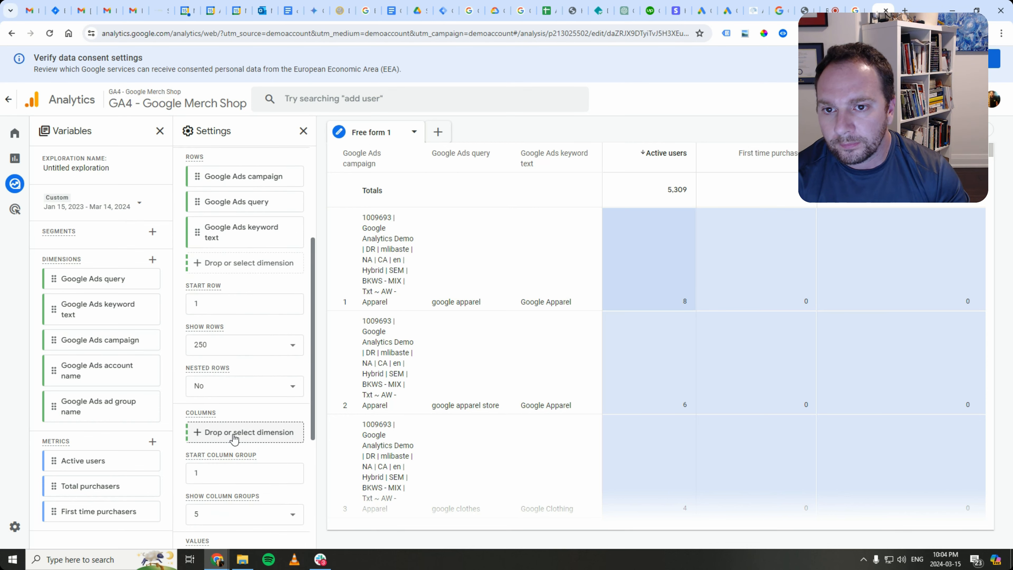
- Move Google Ads campaign out of Rows and into Columns
scroll(239, 389, "up", 5)
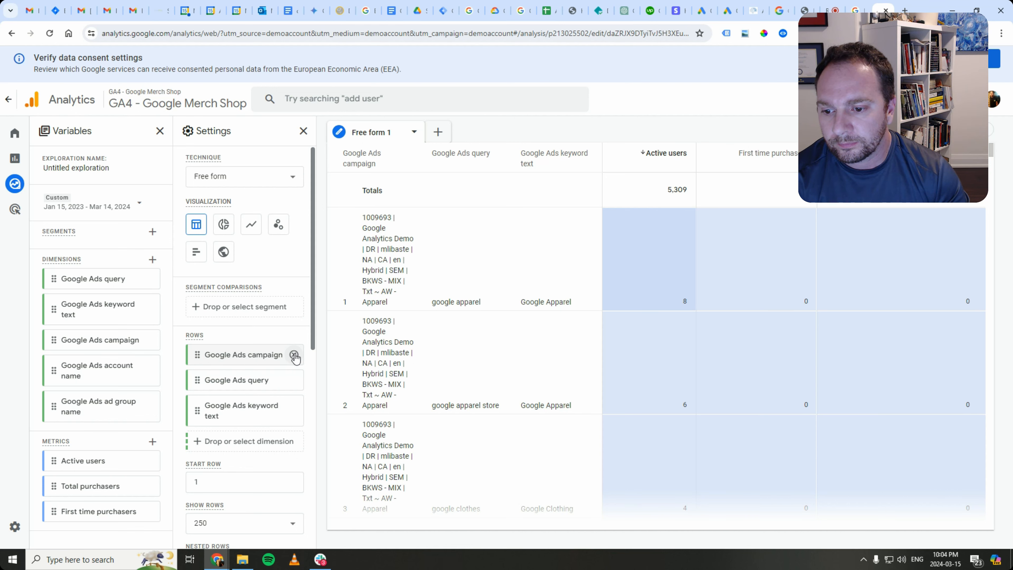
scroll(222, 345, "down", 1)
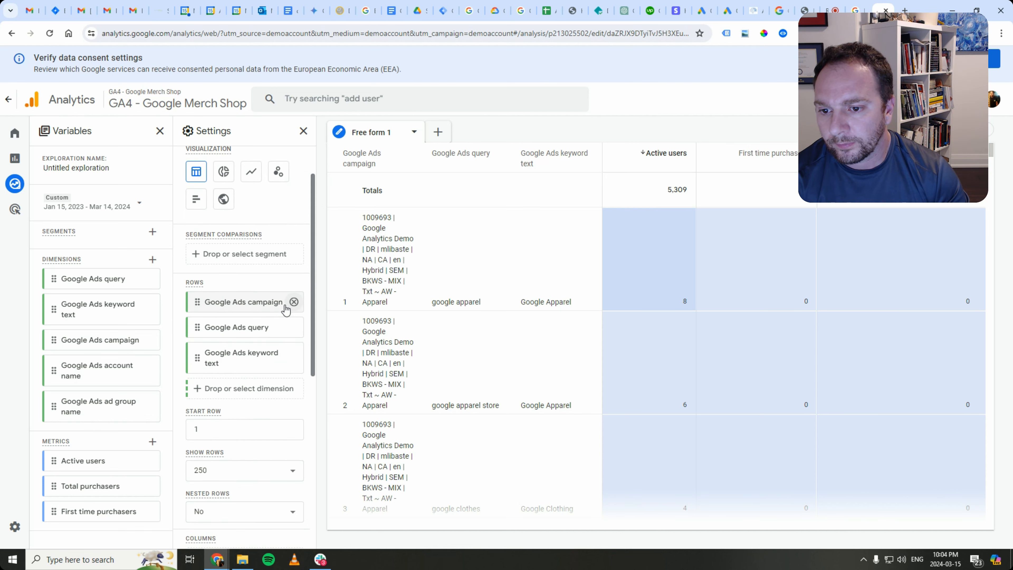
left_click(294, 302)
scroll(248, 395, "down", 2)
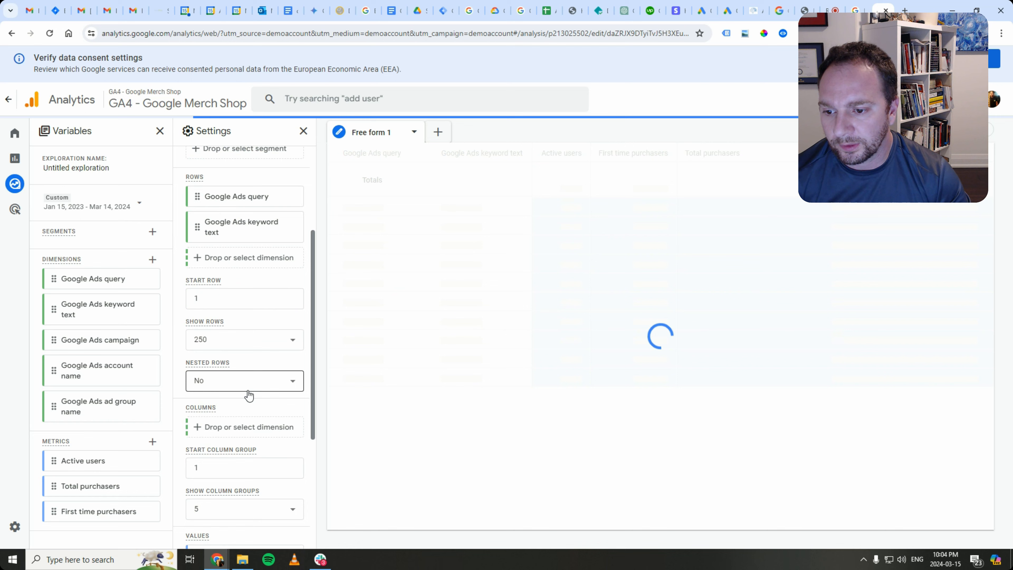
left_click(234, 431)
left_click(267, 447)
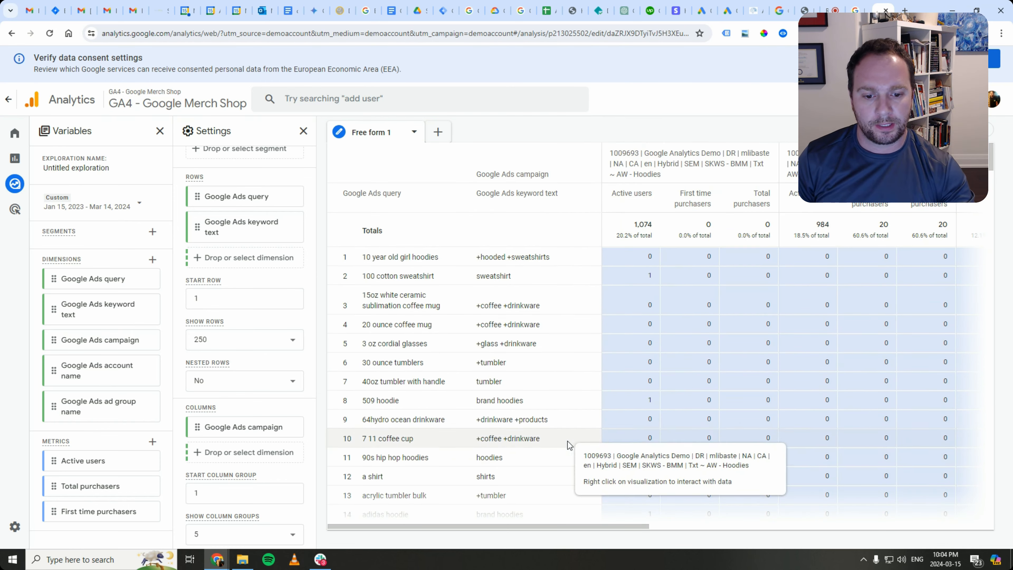
- Collapse the Variables and Settings panels and browse the widened campaign columns
left_click(160, 131)
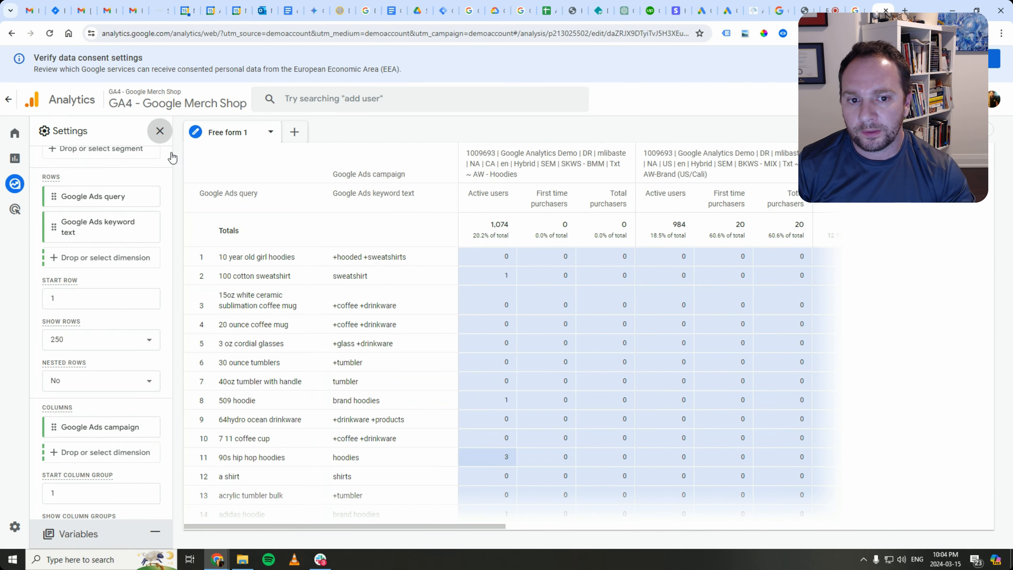
left_click(160, 131)
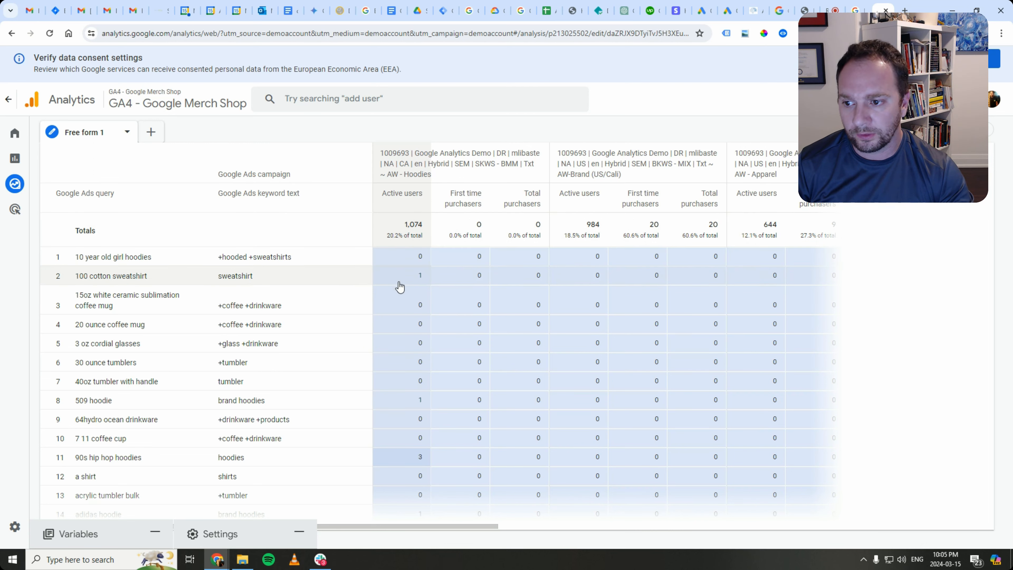
scroll(459, 529, "down", 1)
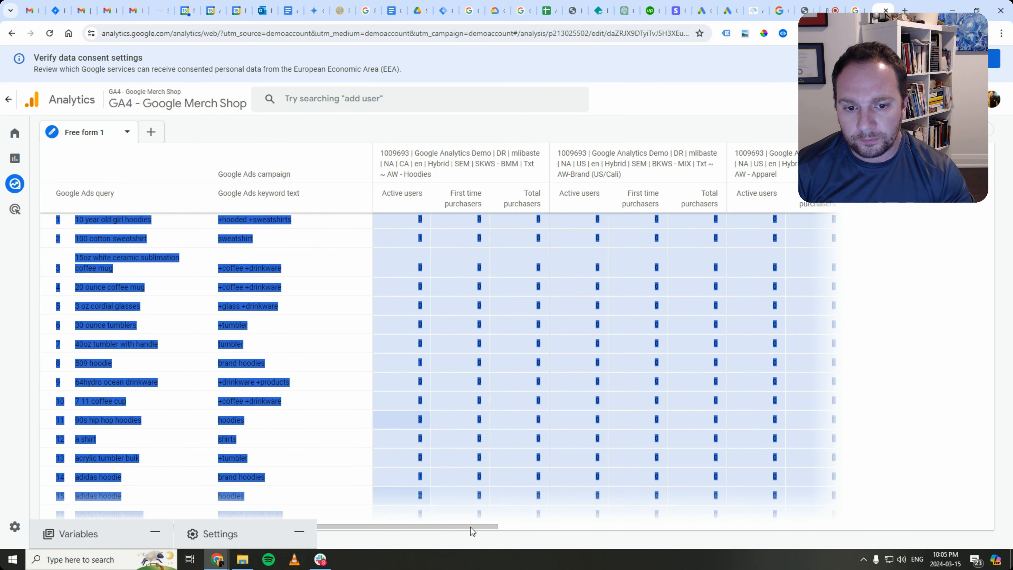
scroll(460, 400, "up", 1)
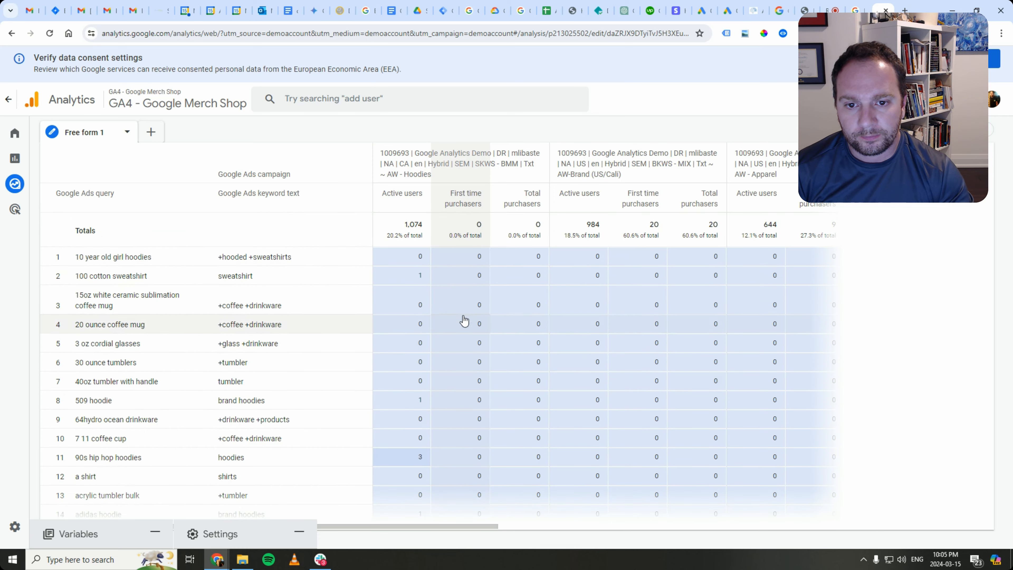
scroll(407, 286, "down", 2)
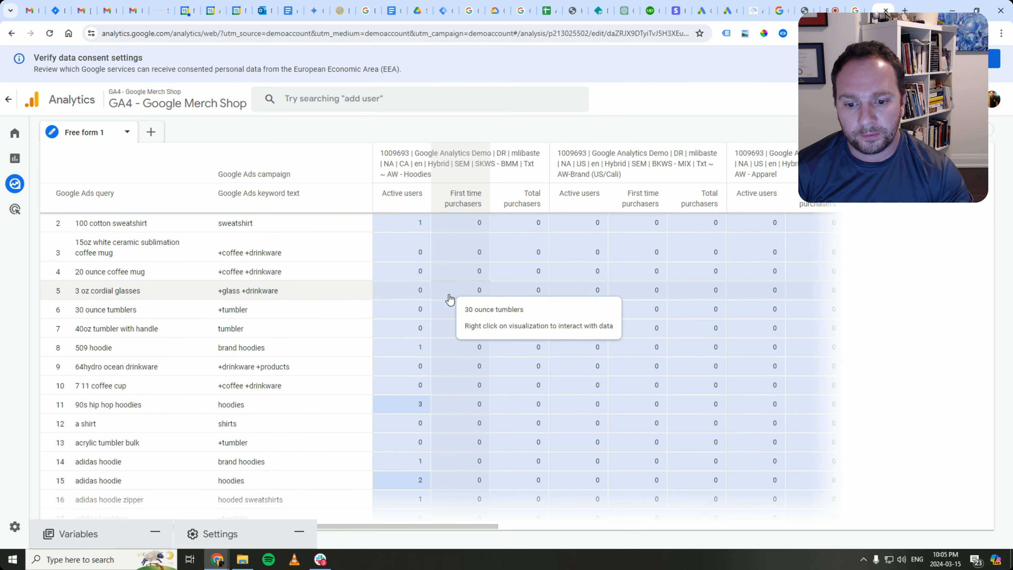
scroll(455, 360, "down", 5)
scroll(454, 391, "down", 10)
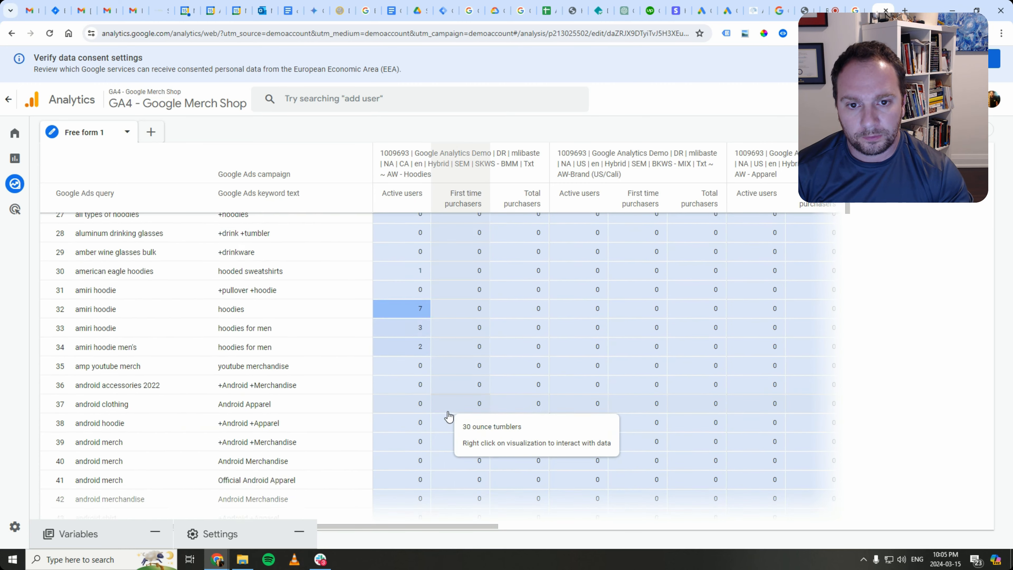
scroll(454, 419, "up", 14)
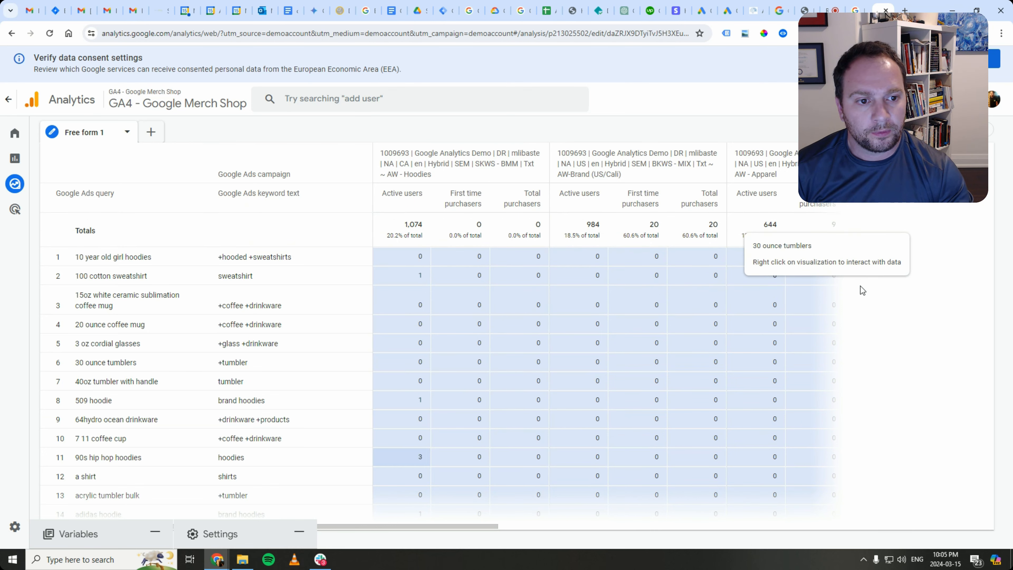
left_click_drag(464, 525, 527, 517)
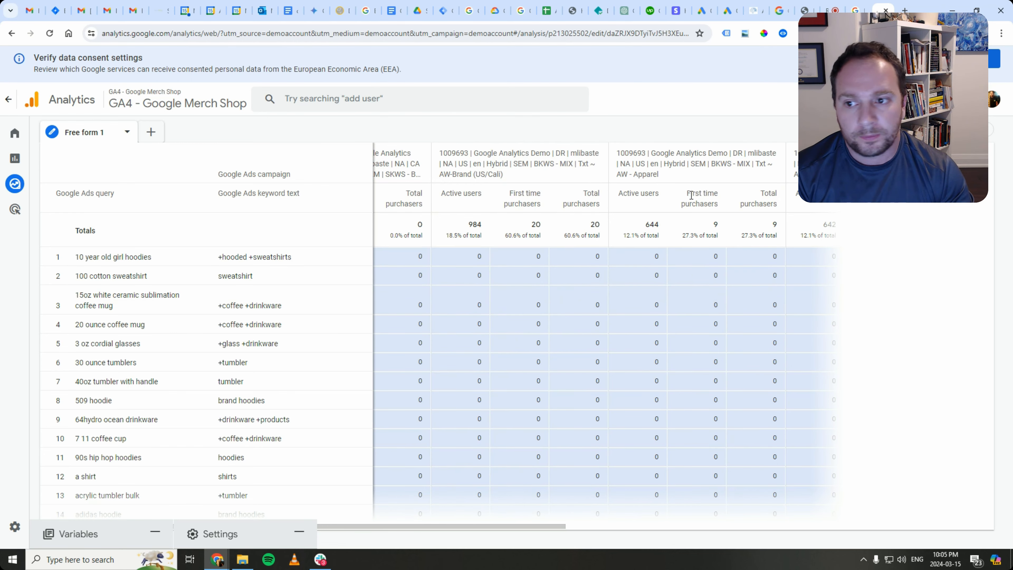
scroll(543, 322, "down", 15)
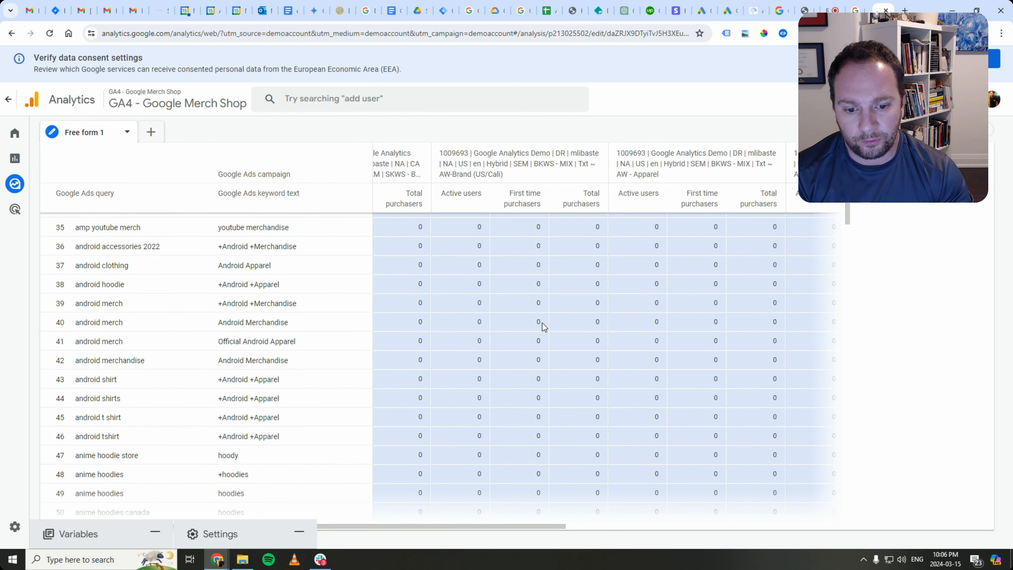
scroll(544, 325, "down", 13)
scroll(545, 328, "up", 20)
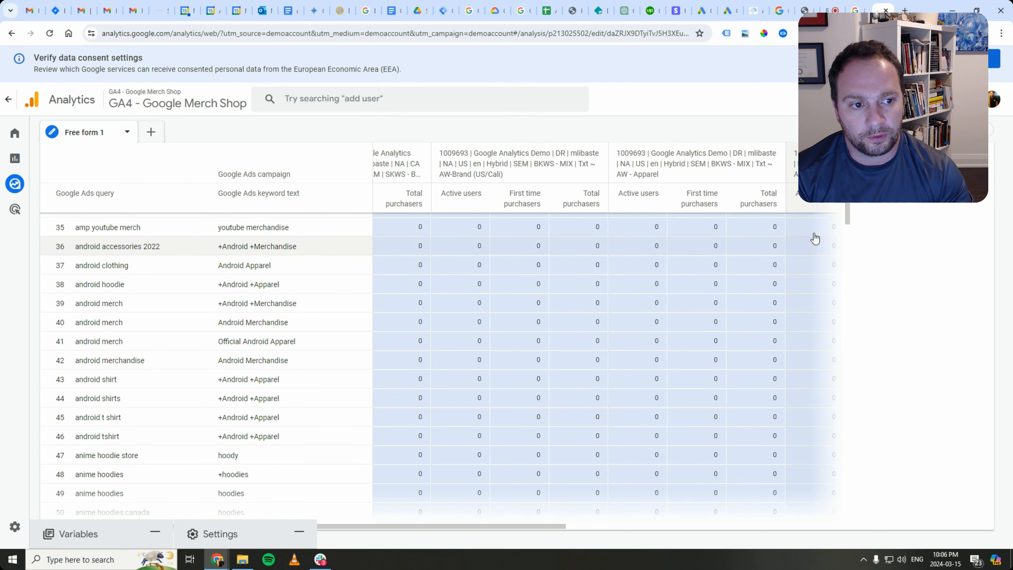
mouse_move(851, 203)
left_mouse_down()
mouse_move(846, 537)
mouse_move(847, 212)
left_mouse_up()
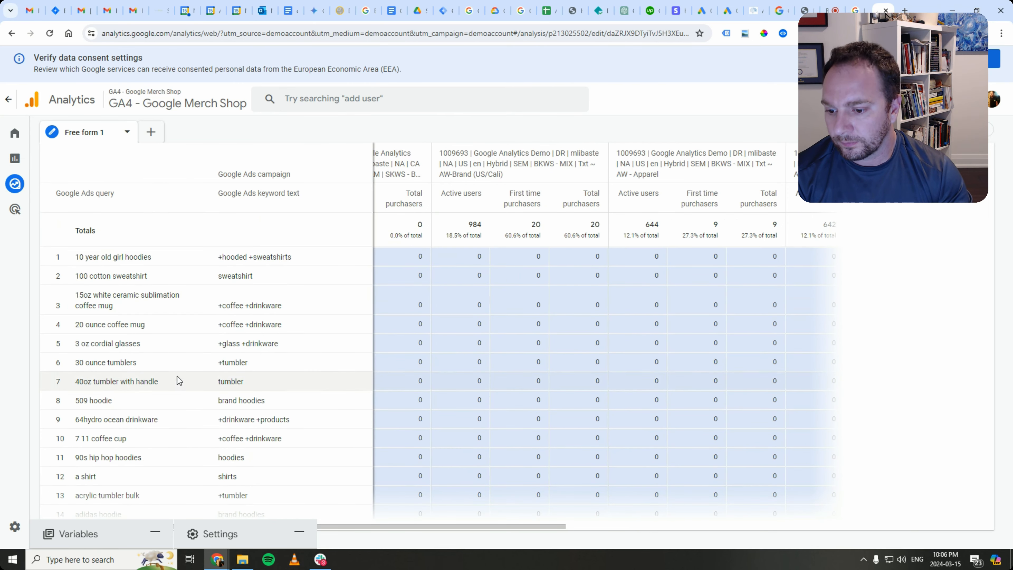
left_click(229, 527)
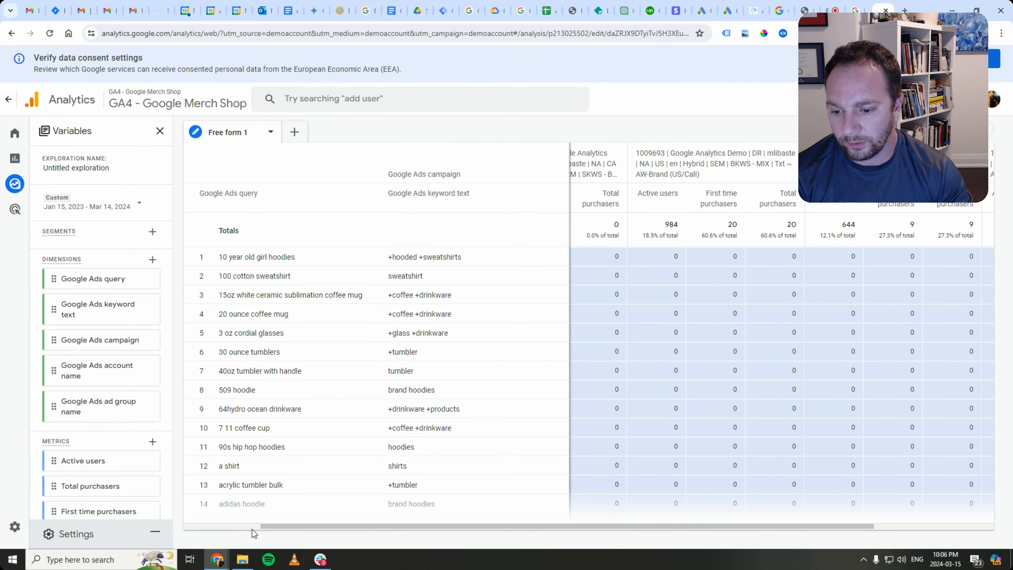
left_click(123, 530)
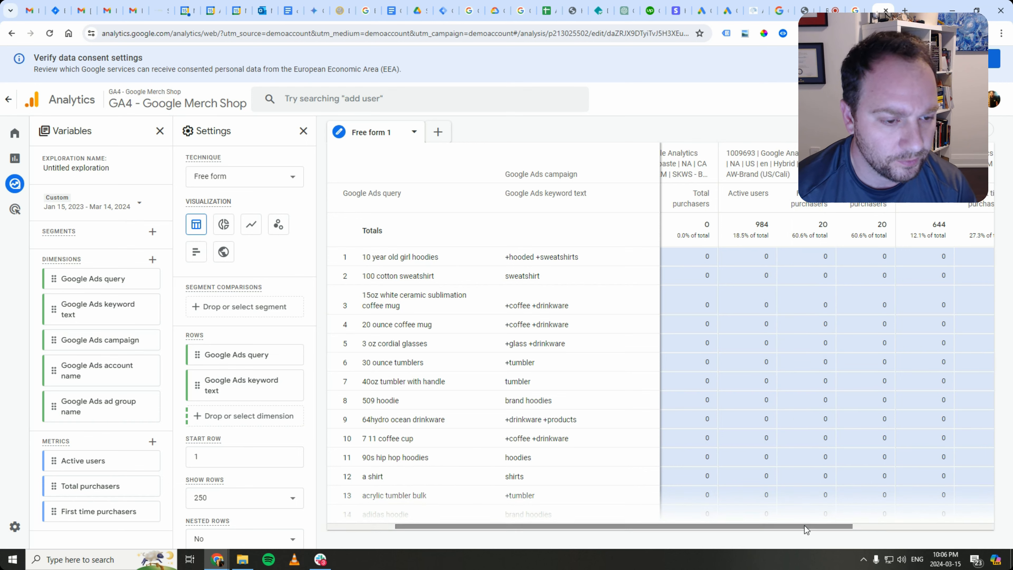
left_click_drag(815, 525, 1009, 508)
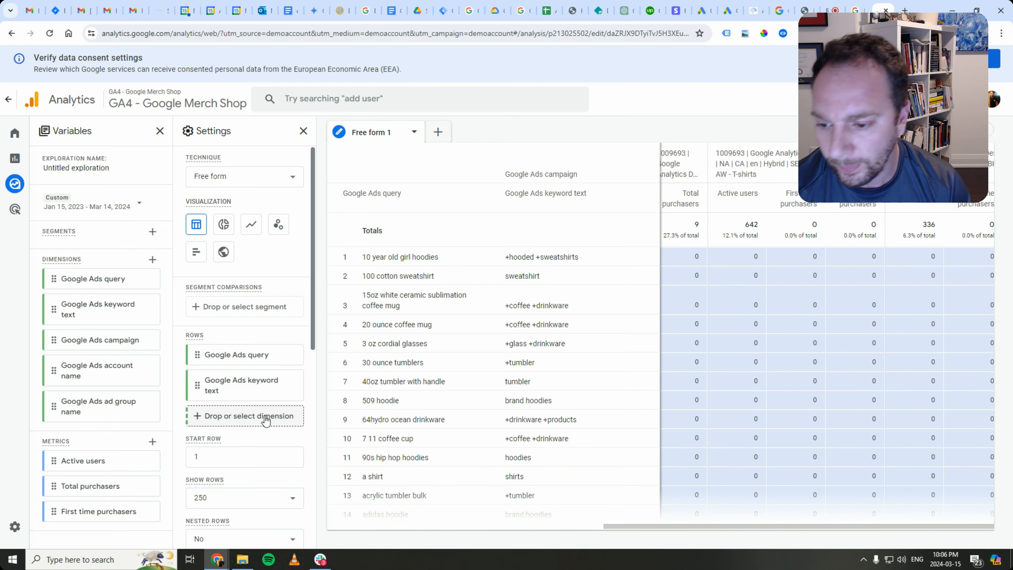
scroll(226, 384, "down", 1)
scroll(226, 383, "down", 4)
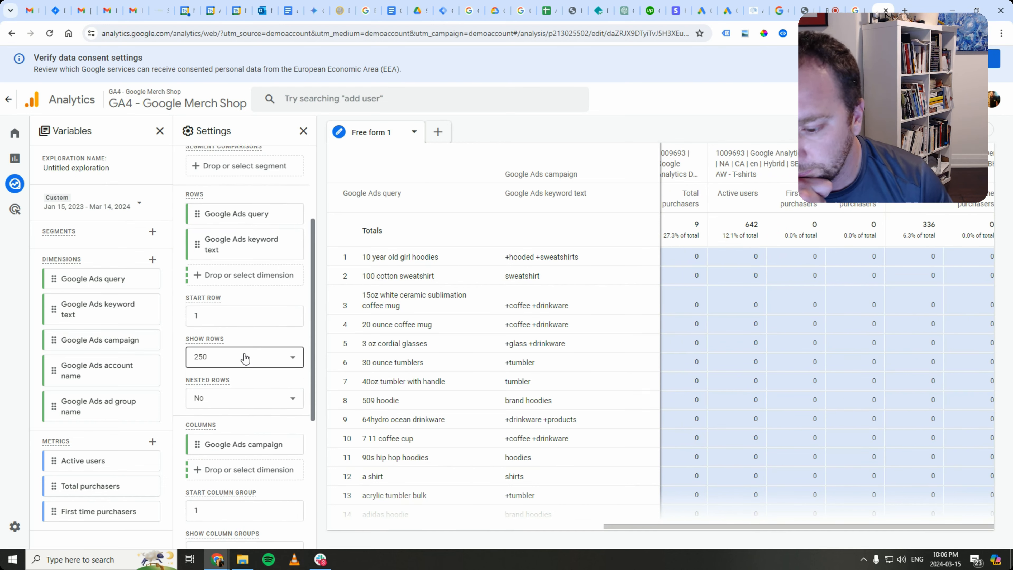
scroll(239, 354, "down", 6)
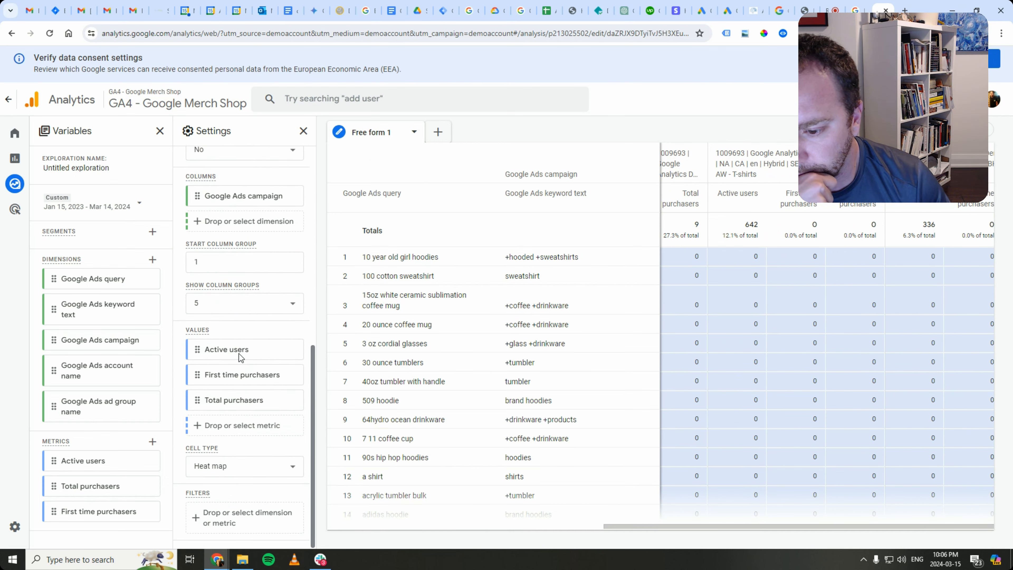
scroll(236, 353, "up", 9)
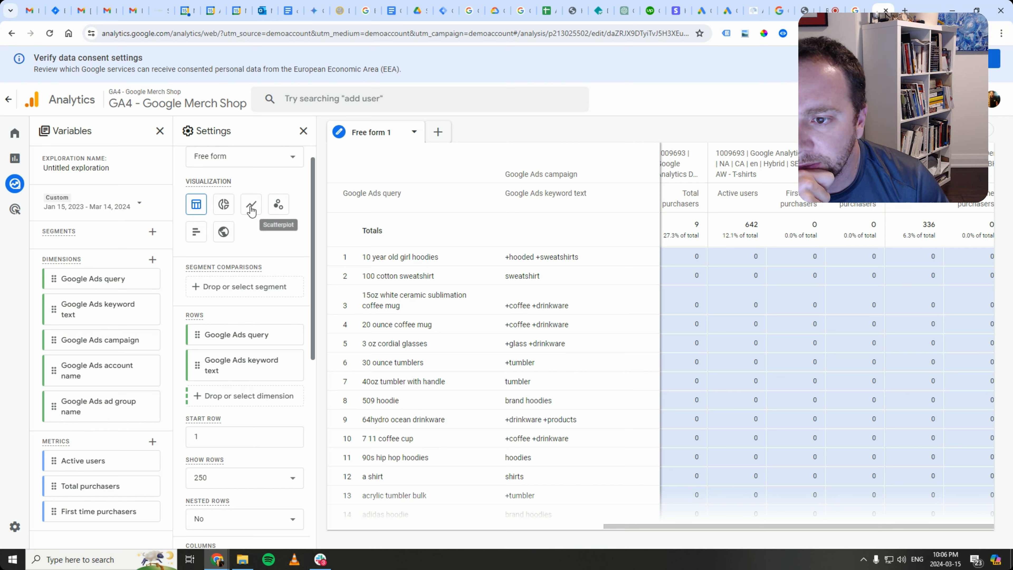
- Preview the data as a Bar chart and a Geo map, then return to Table
left_click(196, 241)
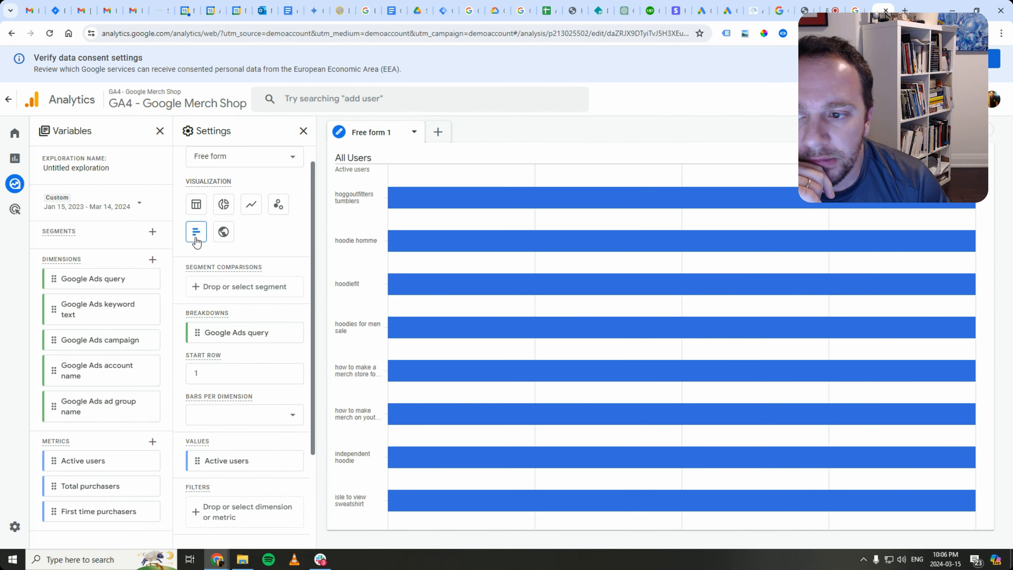
left_click(224, 233)
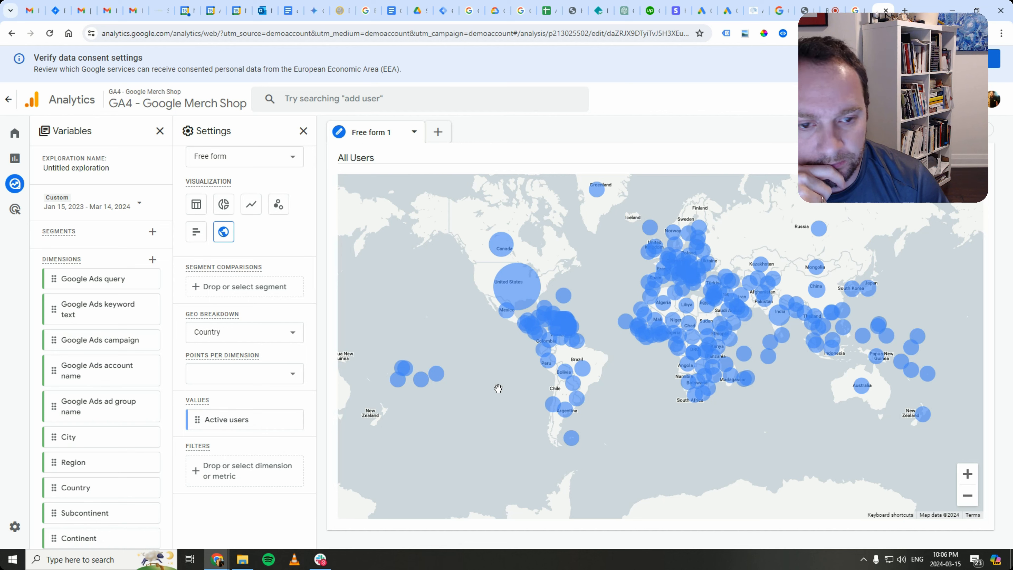
left_click(193, 204)
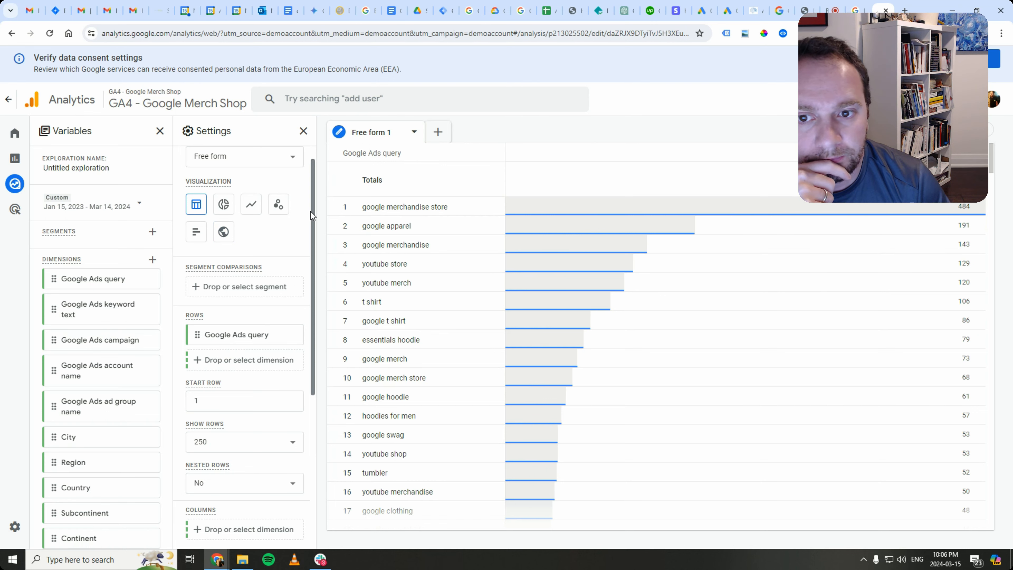
- Add Total purchasers, then First time purchasers, as values in the Google Ads query table
scroll(634, 347, "down", 5)
scroll(626, 347, "up", 5)
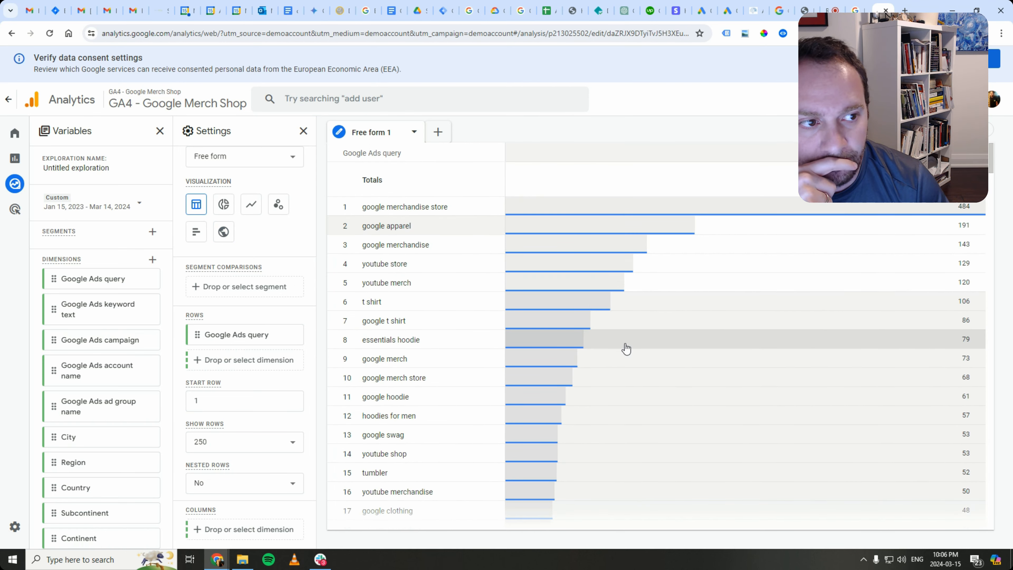
scroll(223, 399, "down", 5)
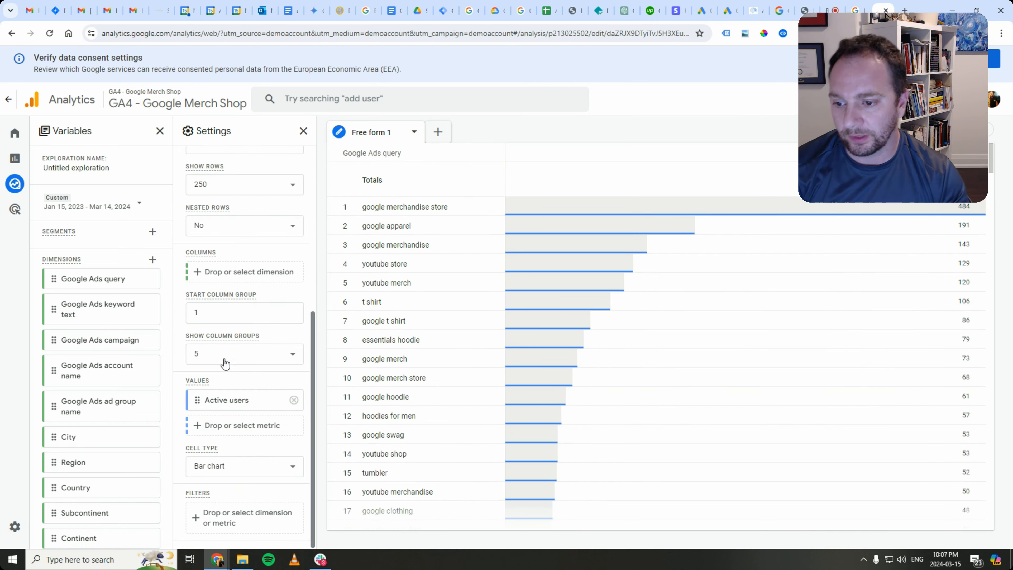
scroll(225, 364, "up", 5)
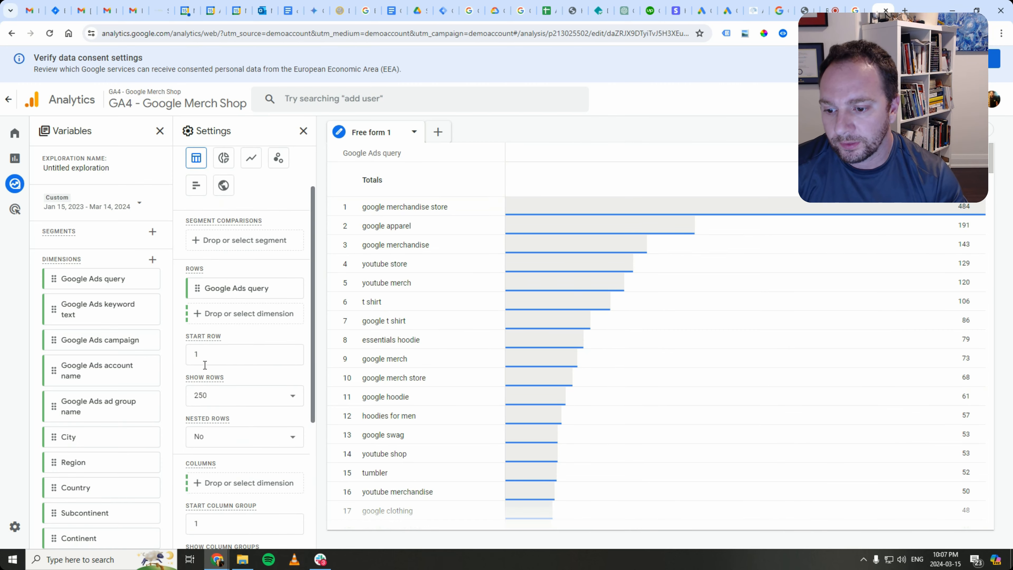
scroll(209, 483, "down", 4)
left_click(199, 477)
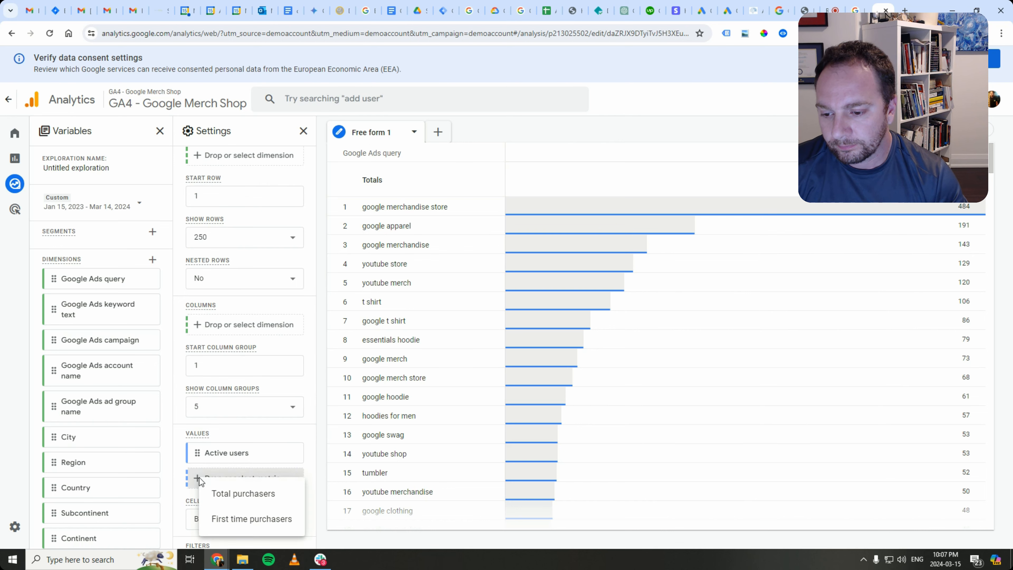
left_click(218, 494)
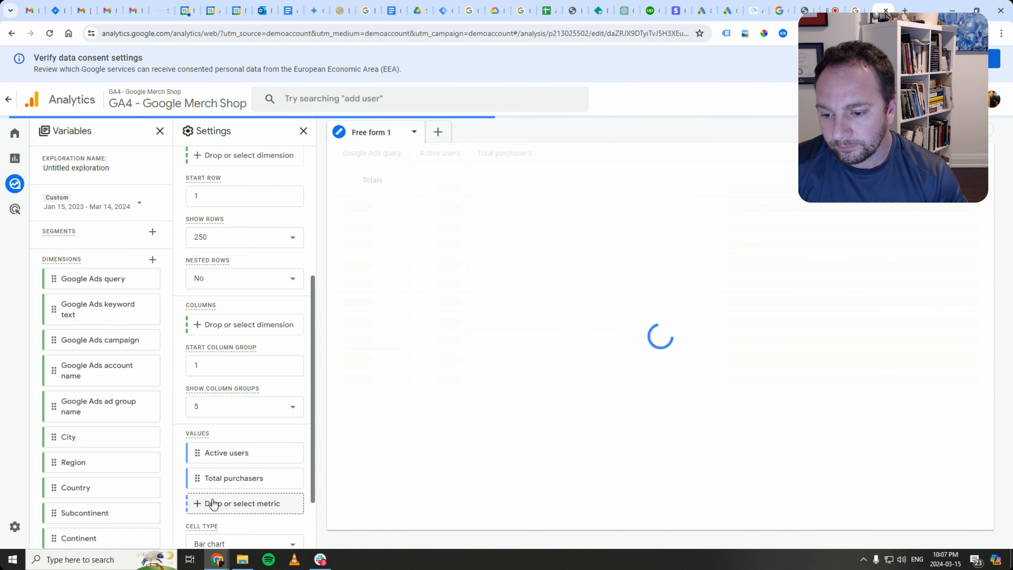
left_click(214, 502)
left_click(253, 518)
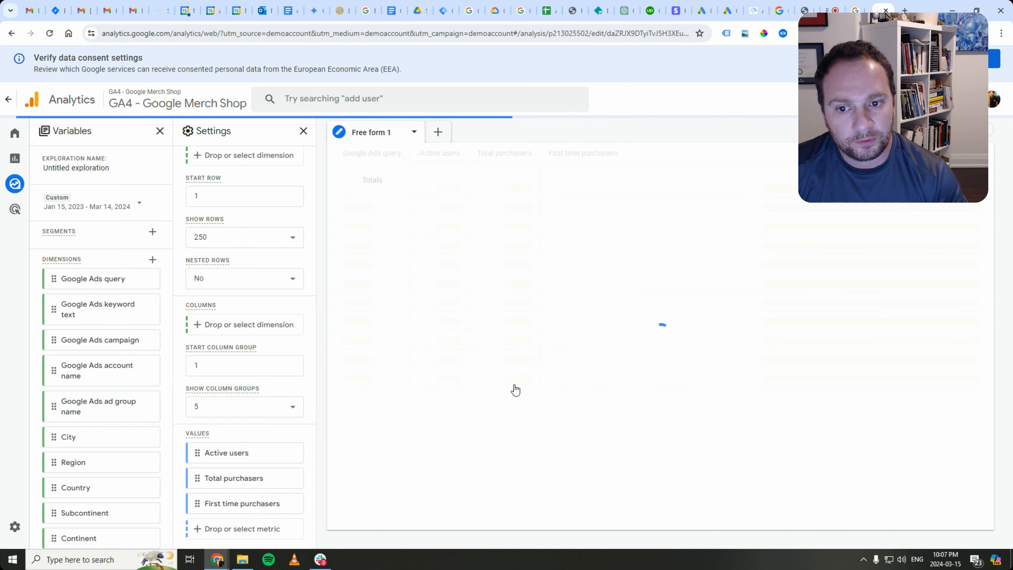
scroll(276, 343, "up", 5)
scroll(279, 342, "up", 1)
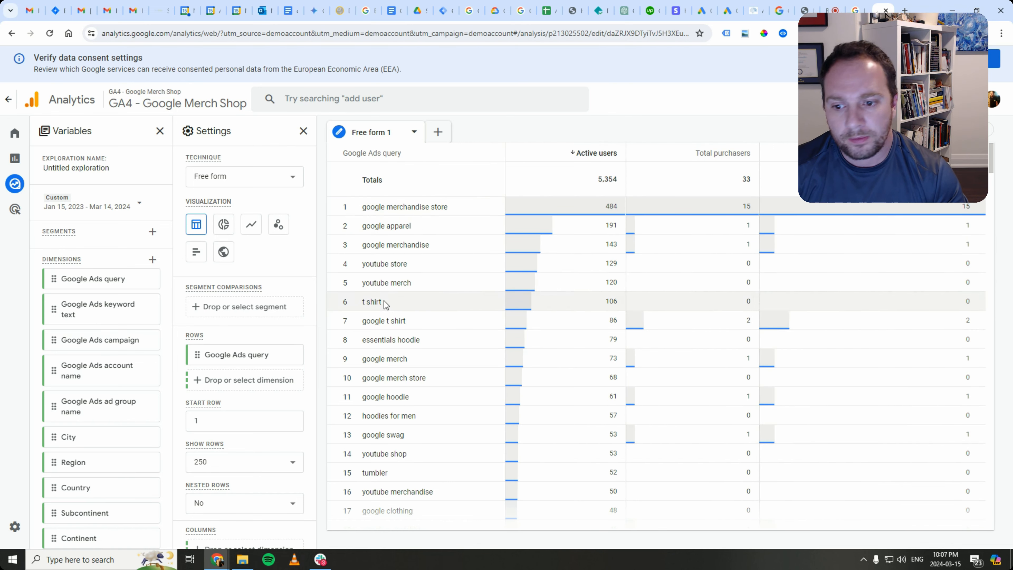
scroll(236, 425, "down", 5)
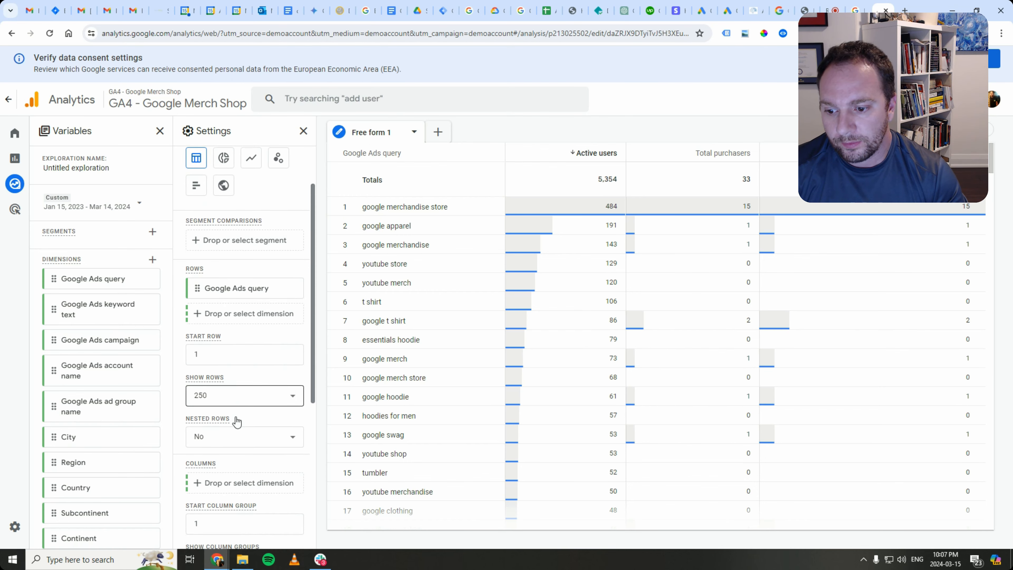
scroll(231, 410, "up", 4)
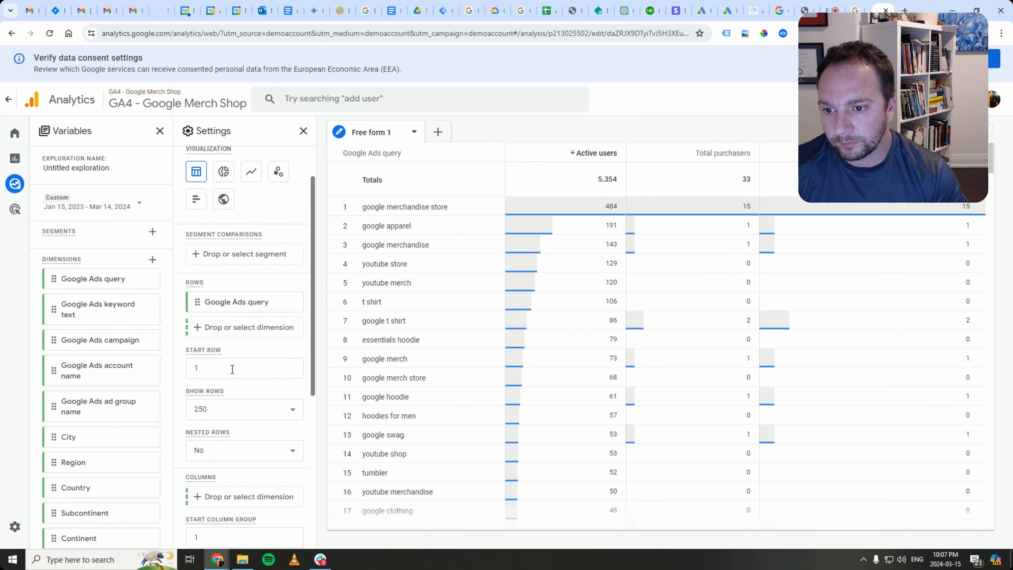
- Add Google Ads keyword text as a second row dimension
left_click(227, 330)
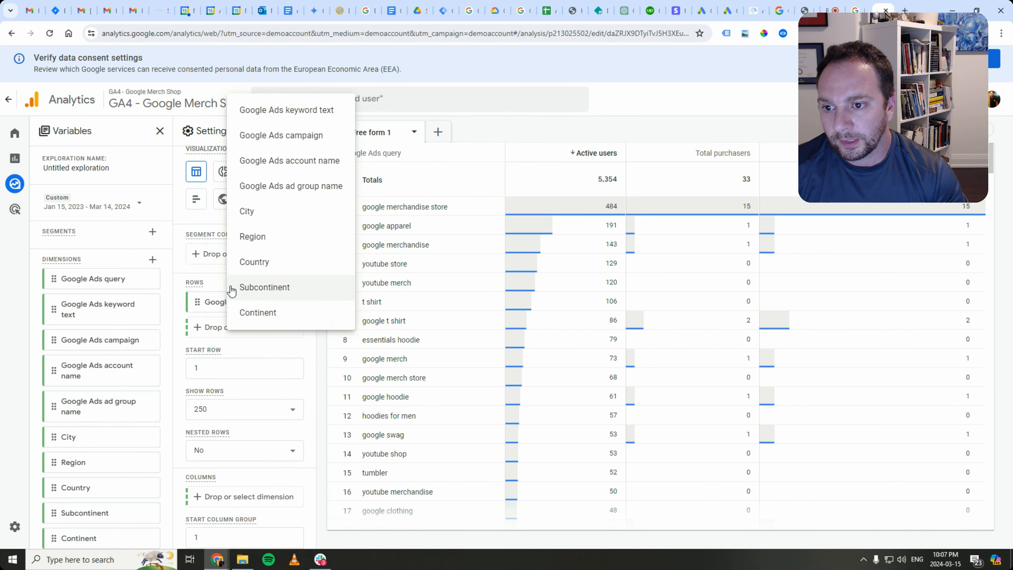
left_click(208, 315)
left_click(225, 326)
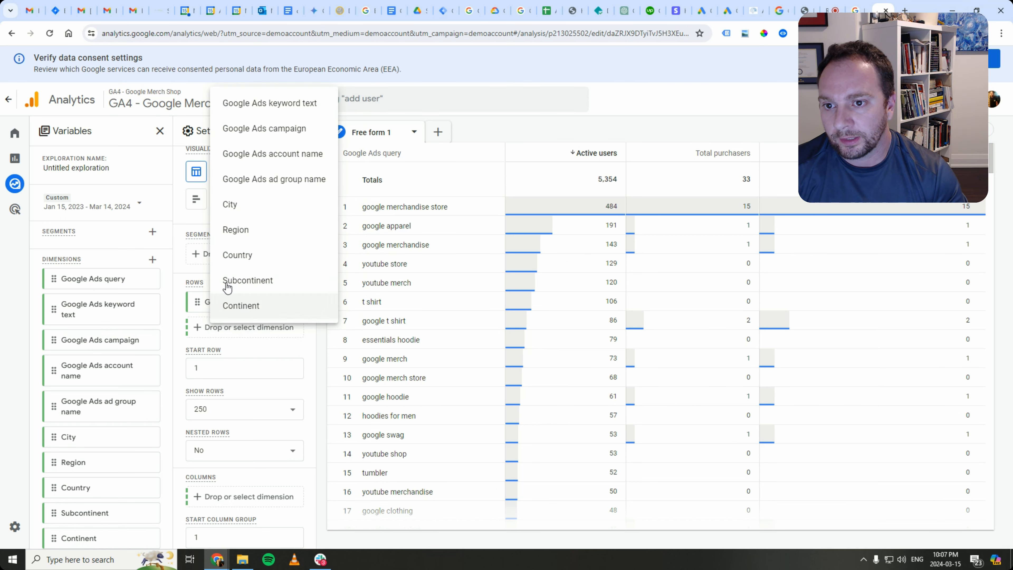
left_click(252, 108)
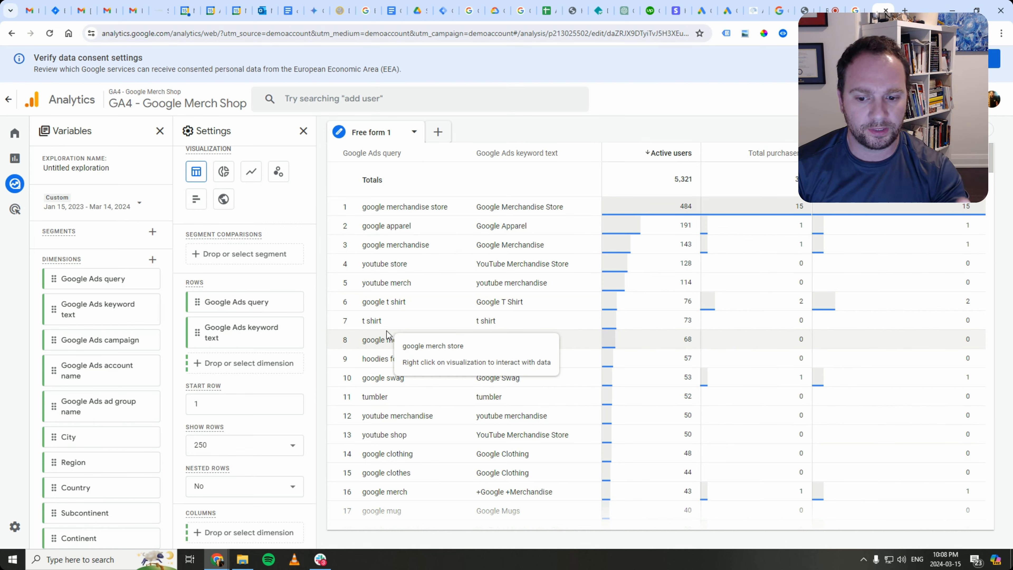
- Split columns by Google Ads campaign, then collapse and reopen the settings panel
scroll(263, 323, "up", 2)
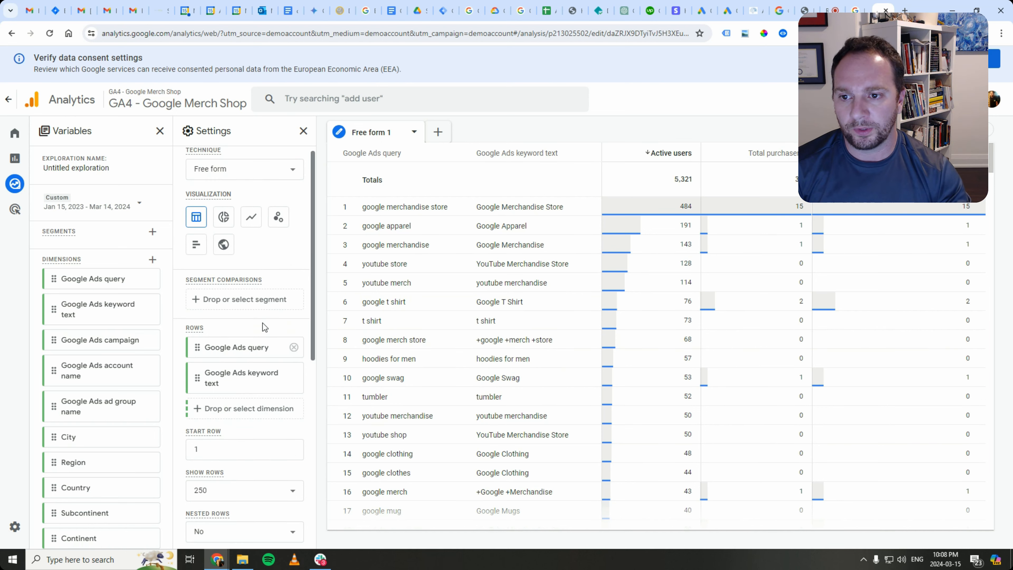
scroll(218, 323, "down", 4)
scroll(219, 325, "down", 2)
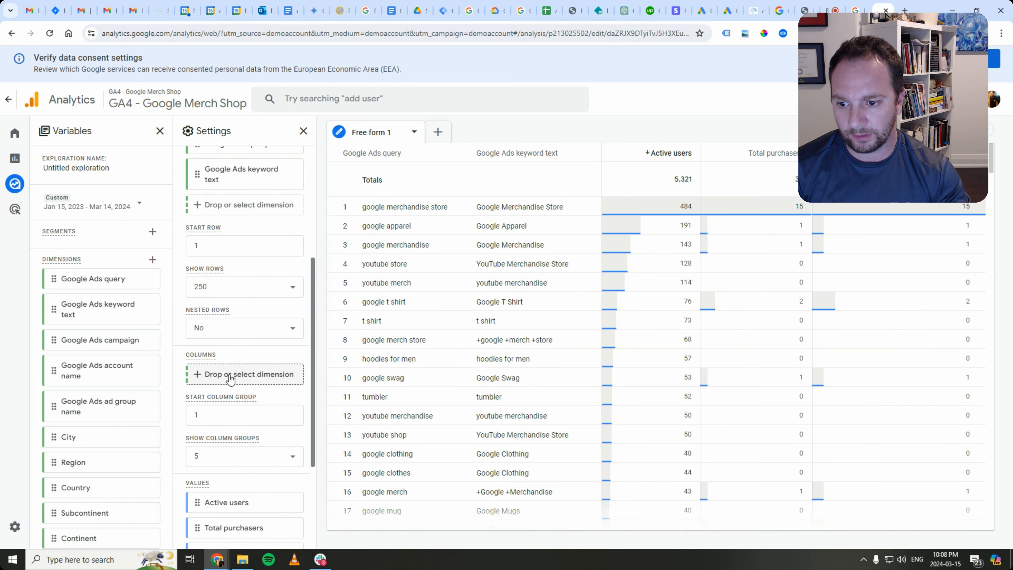
left_click(230, 379)
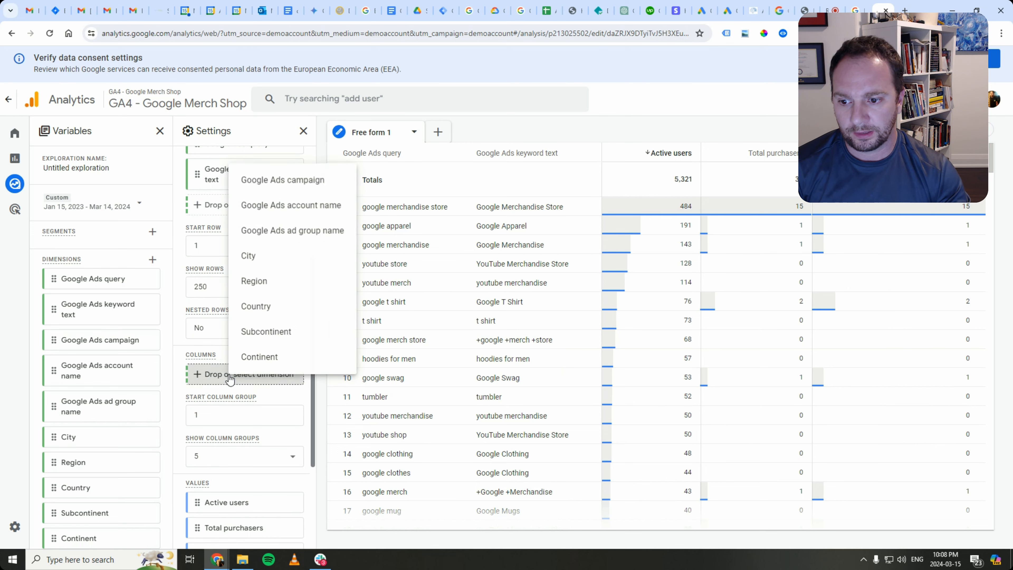
left_click(288, 181)
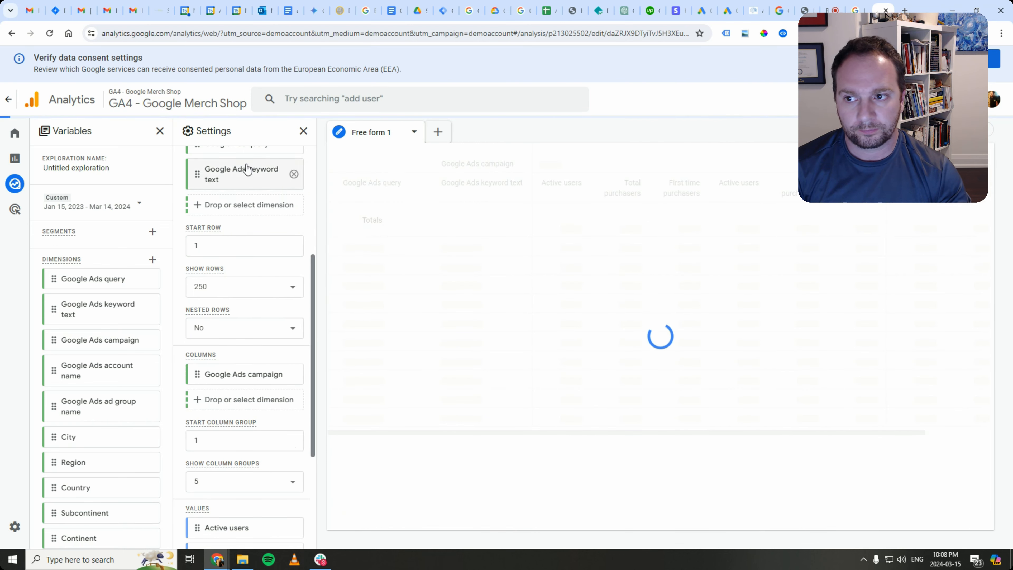
left_click(303, 131)
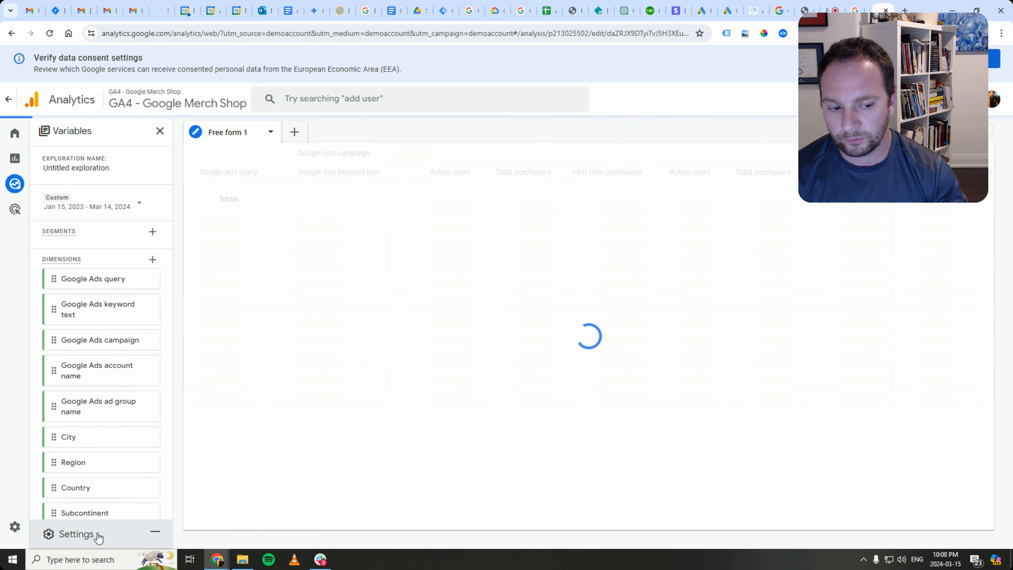
left_click(96, 535)
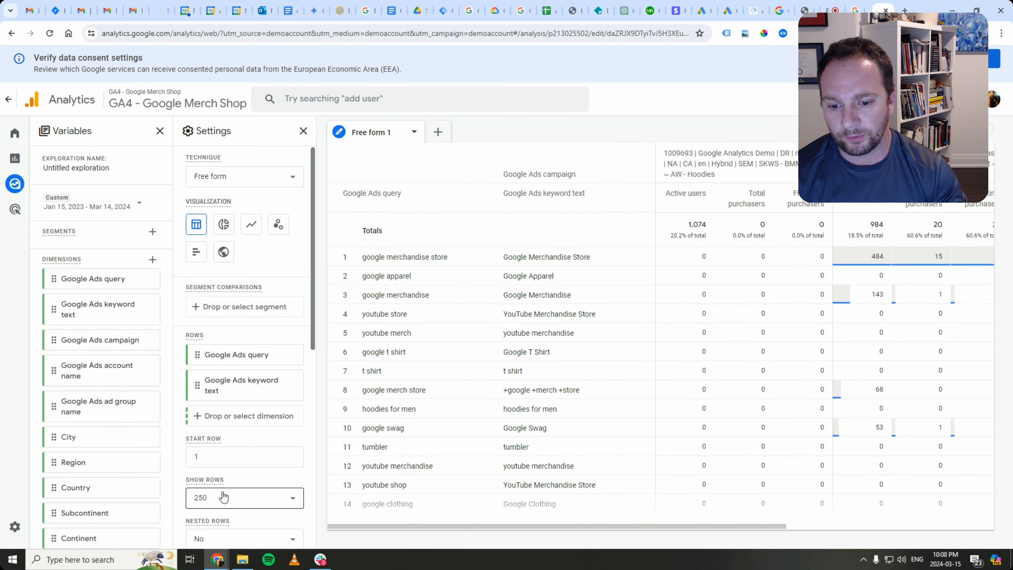
- Minimize the Settings panel so the campaign columns get the full width
left_click(304, 131)
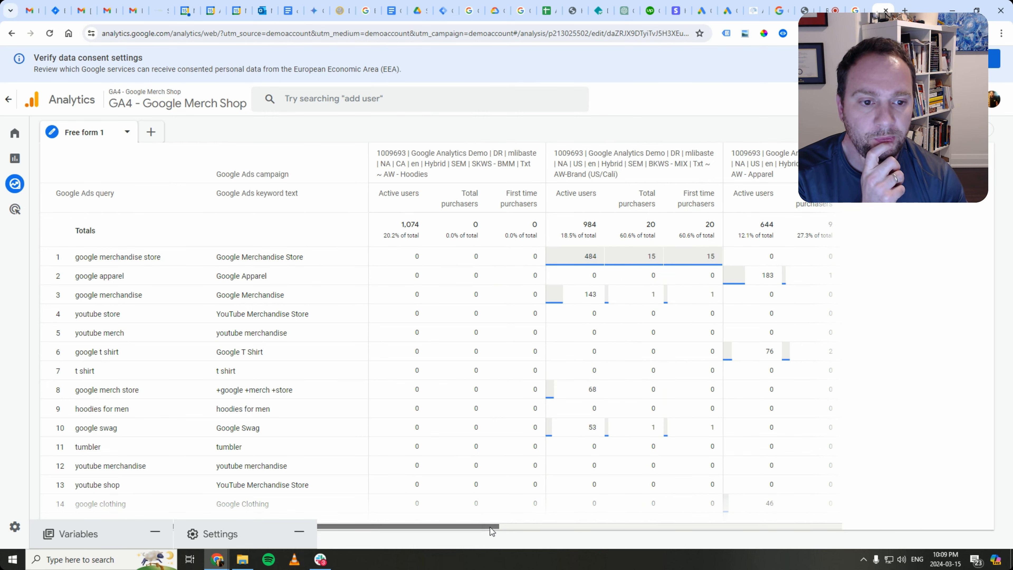
- Scroll sideways through the campaign columns, then expand the Variables panel again
left_click_drag(490, 528, 601, 521)
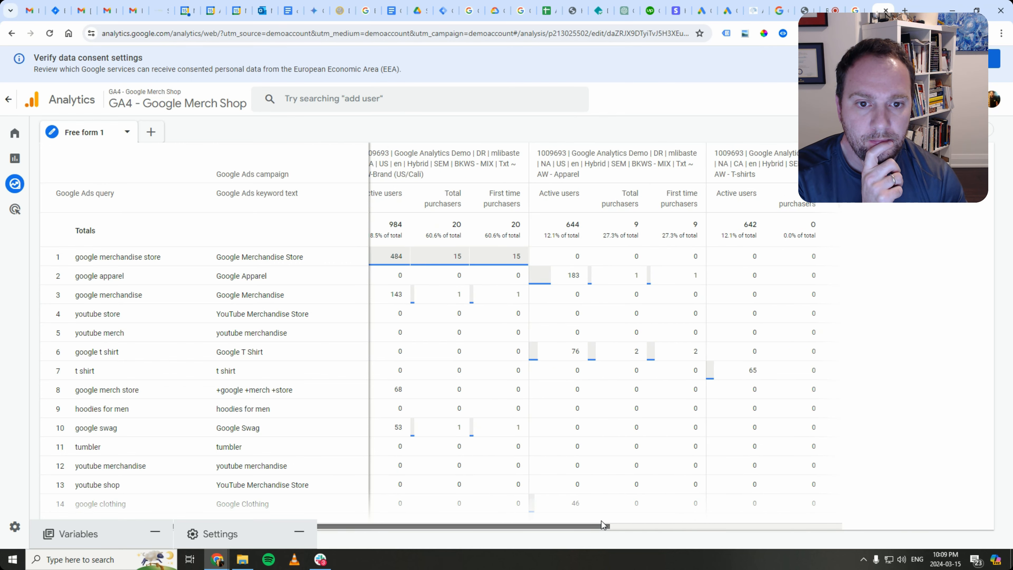
left_click_drag(601, 521, 507, 514)
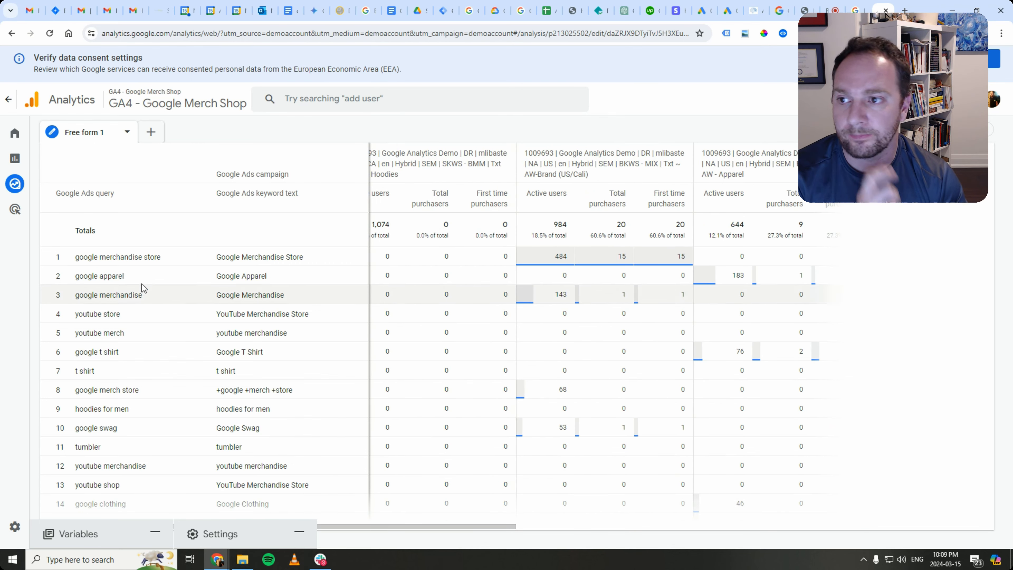
left_click(218, 535)
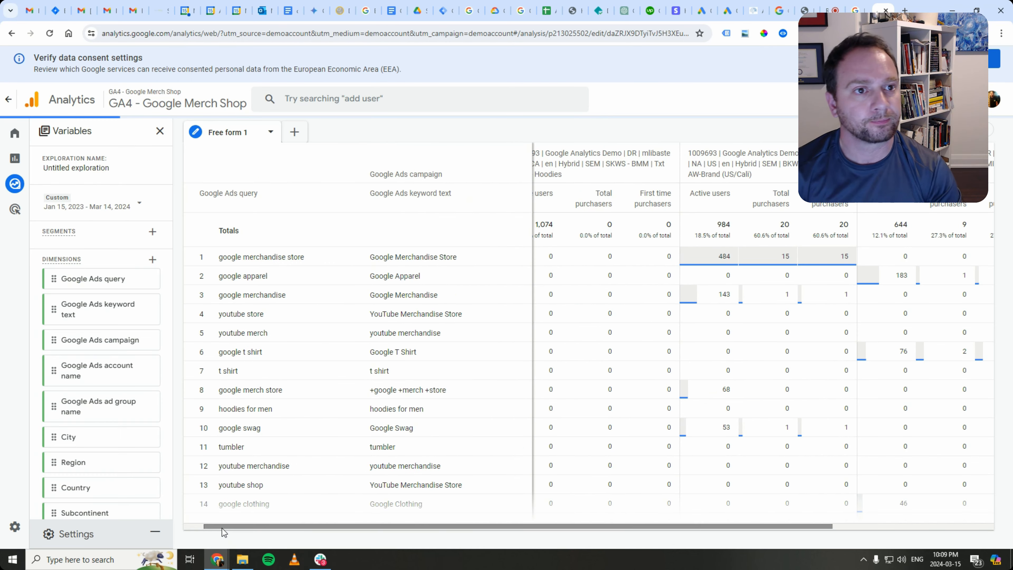